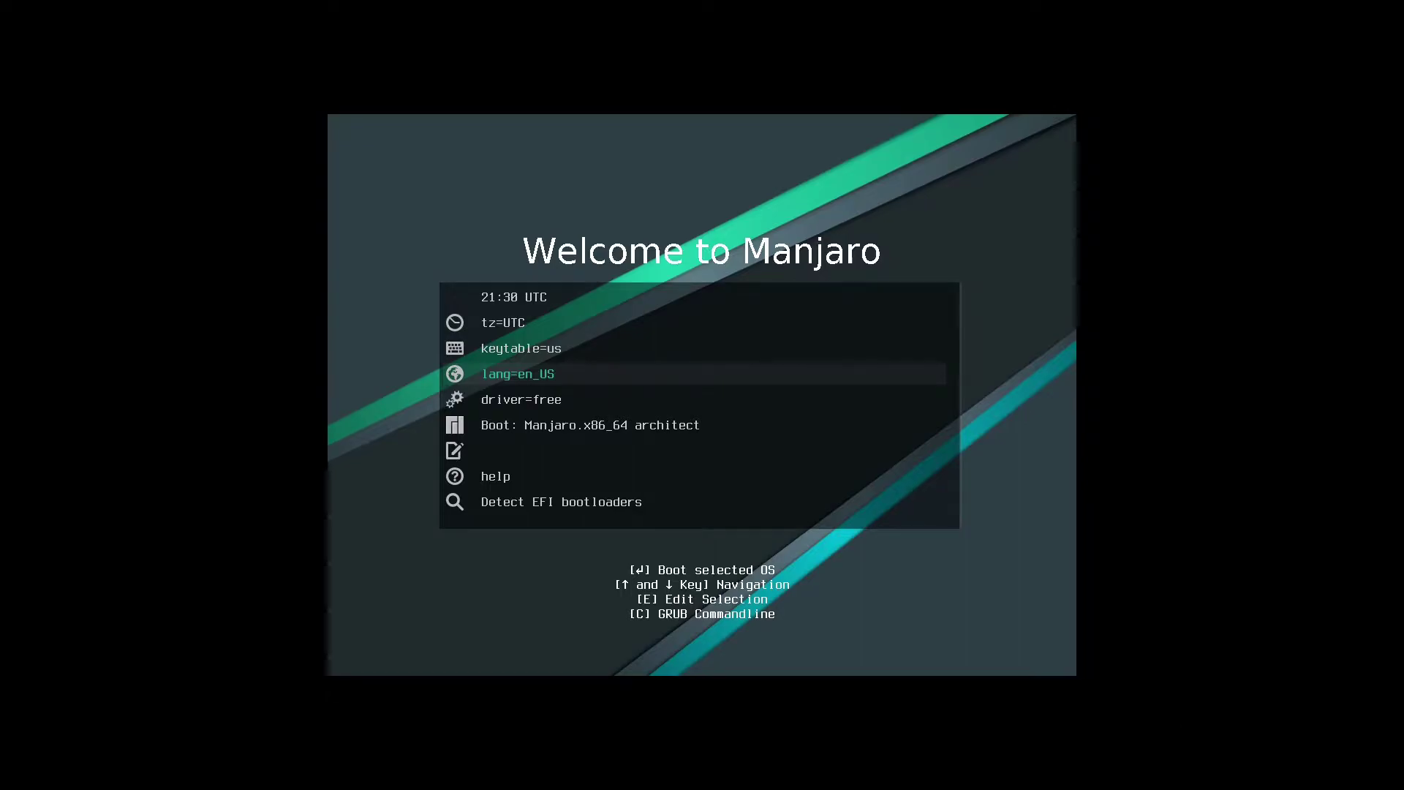
# Boot the 'Manjaro.x86_64 architect' entry from the GRUB boot menu.
pyautogui.press('Down')
pyautogui.press('Down')
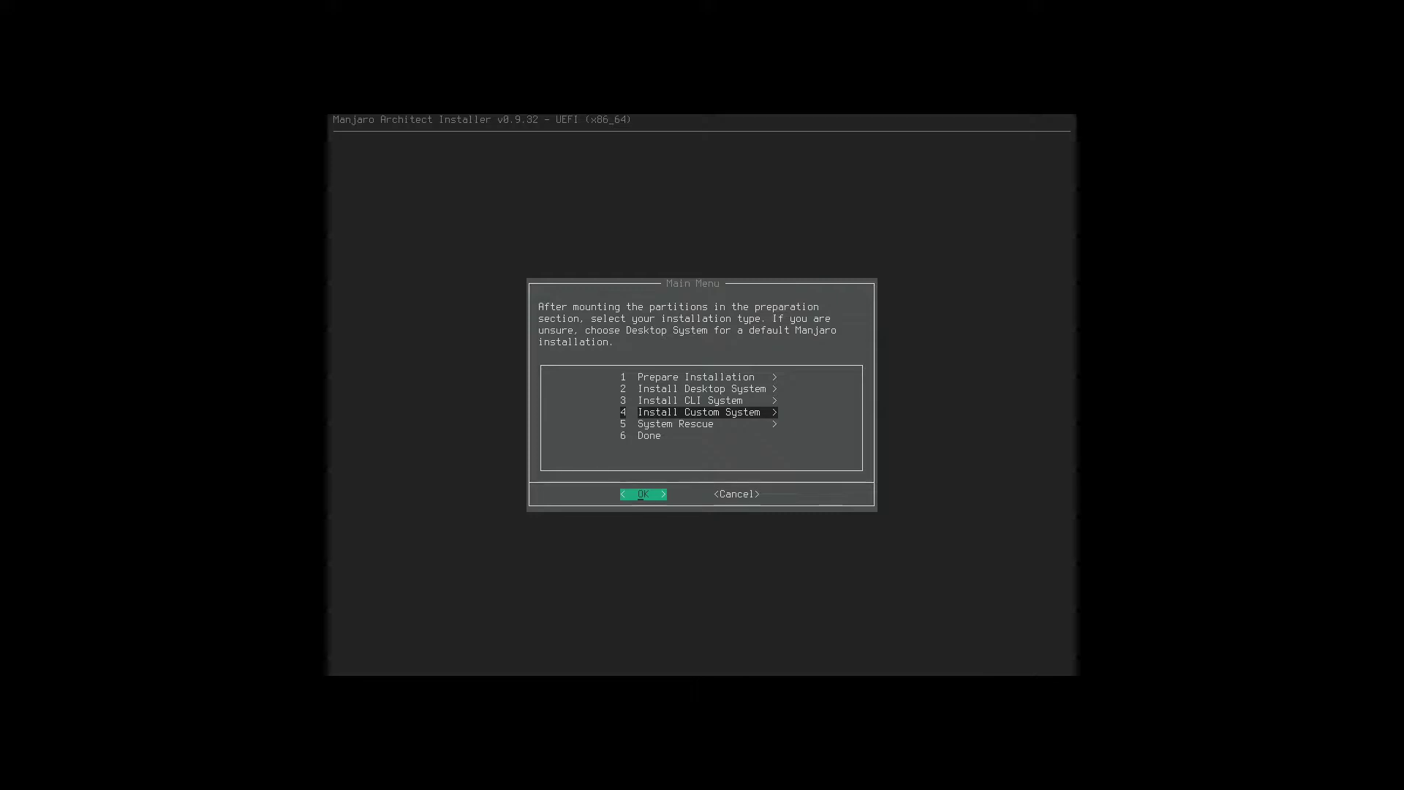
# Go to Install Custom System and open the Install Base Packages checklist.
pyautogui.press('Return')
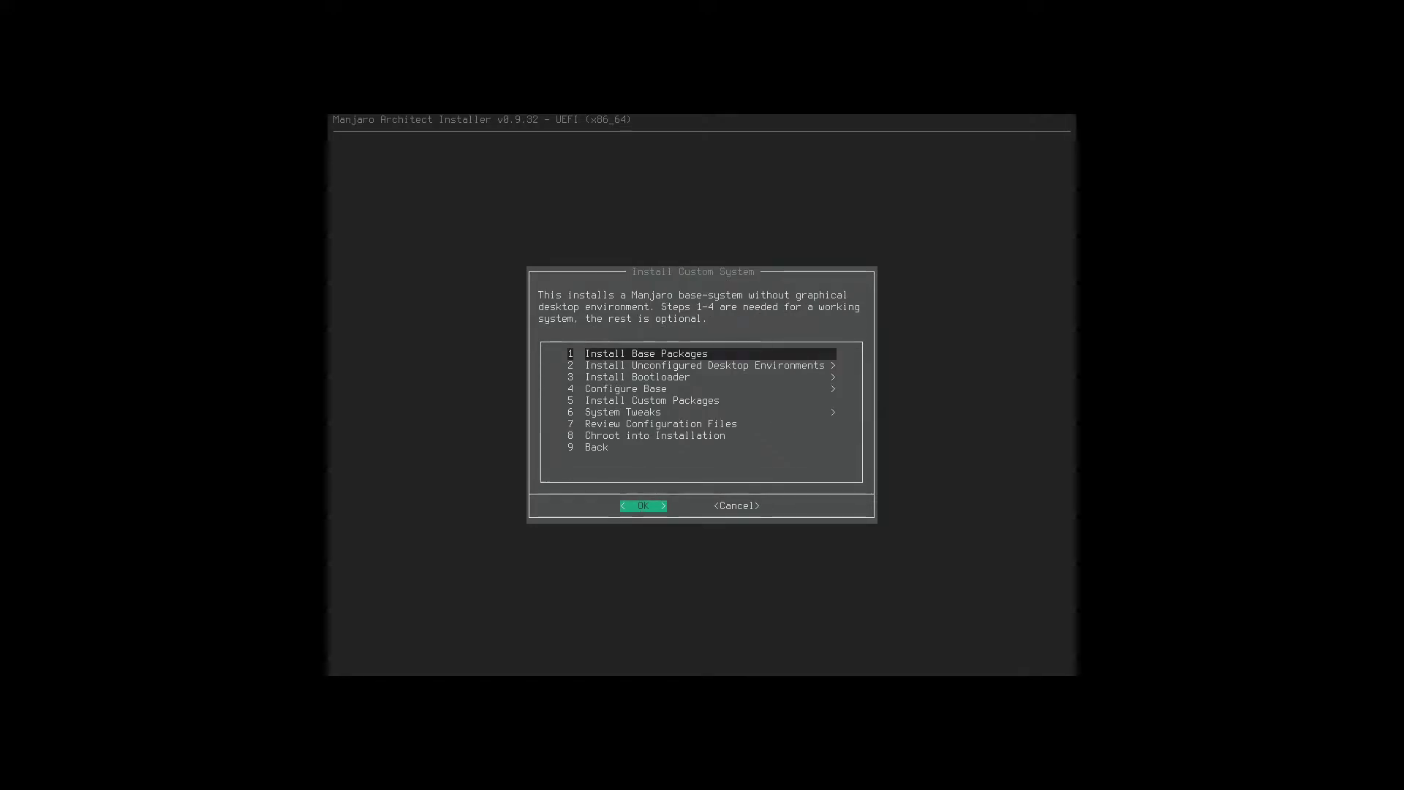
pyautogui.press('Return')
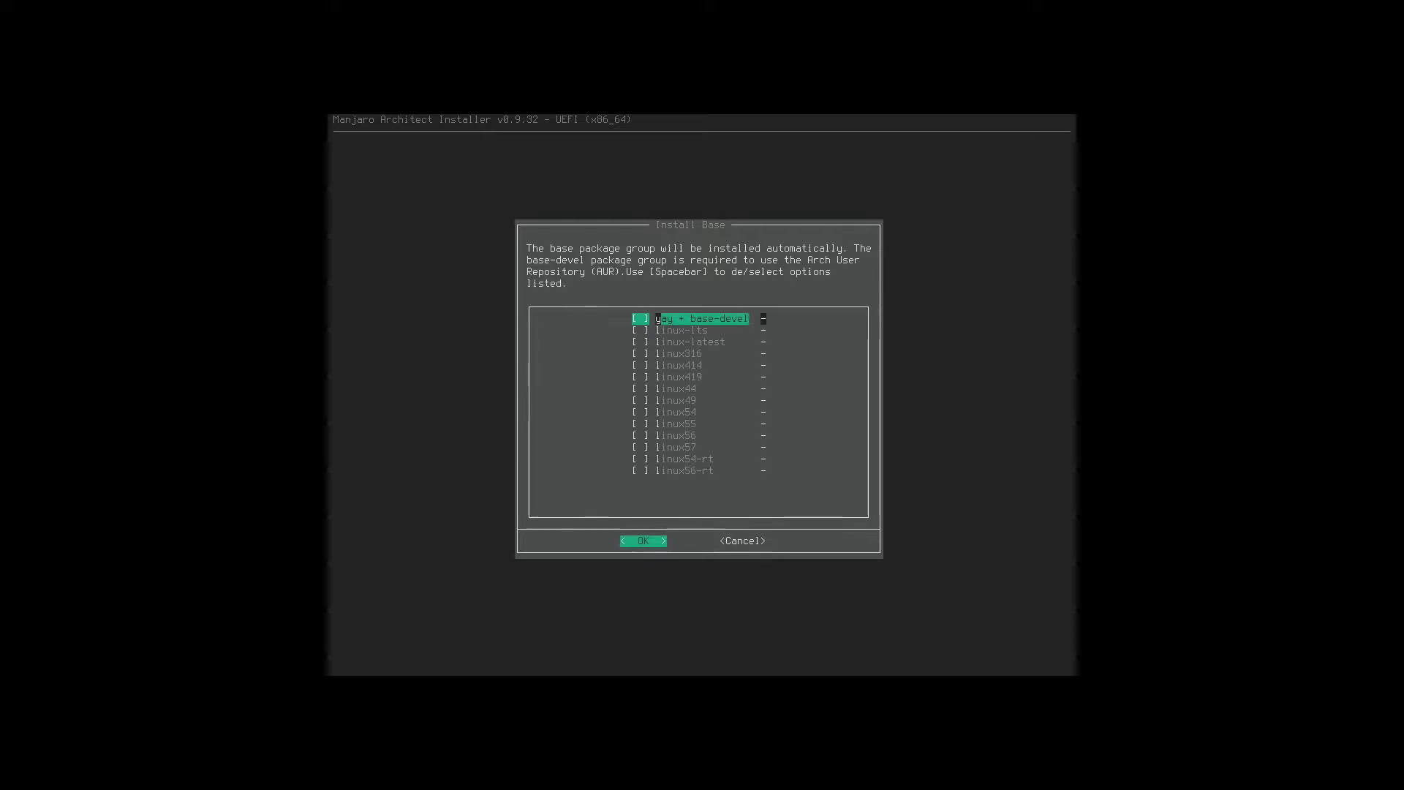
# Tick yay + base-devel, linux-lts and linux-latest as base packages and confirm.
pyautogui.press('space')
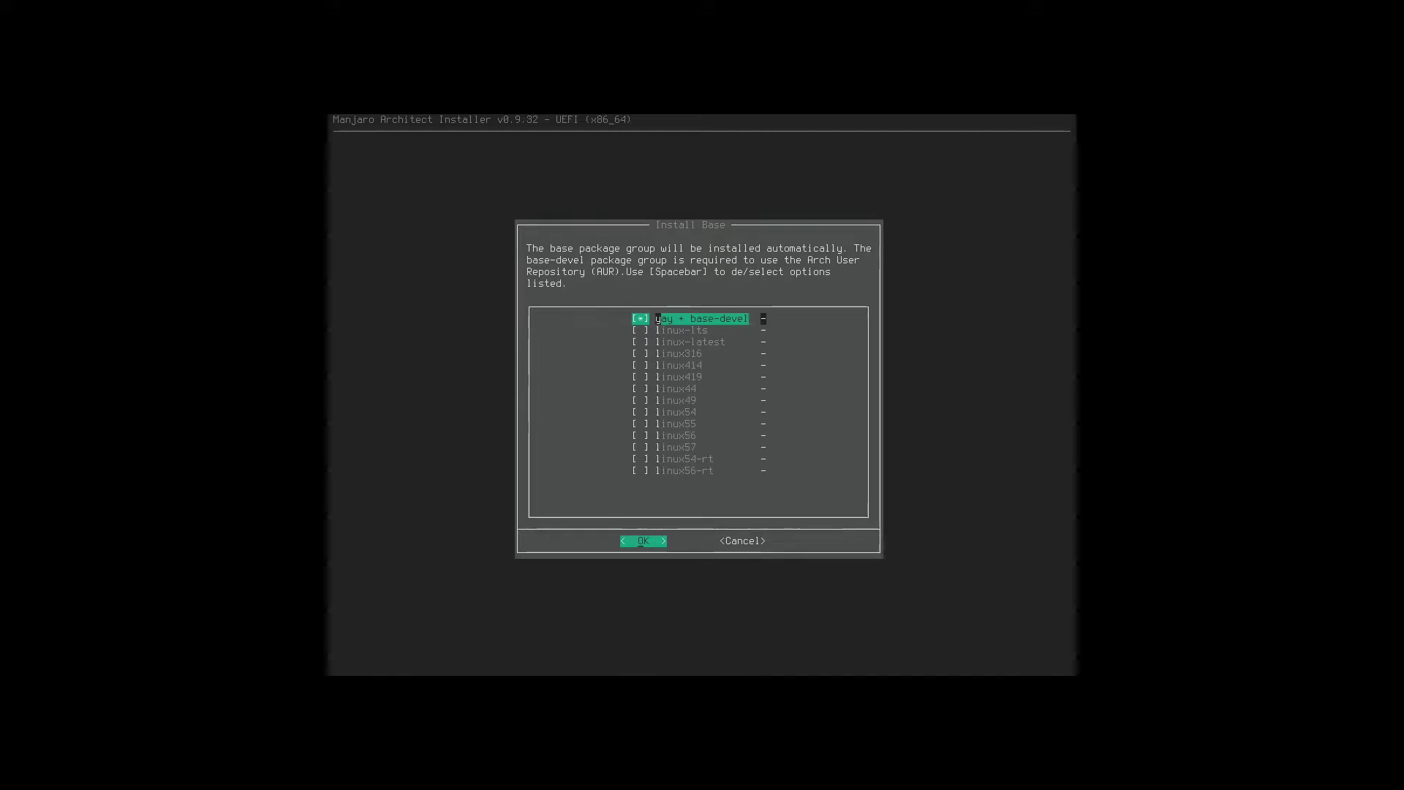
pyautogui.press('Down')
pyautogui.press('Down')
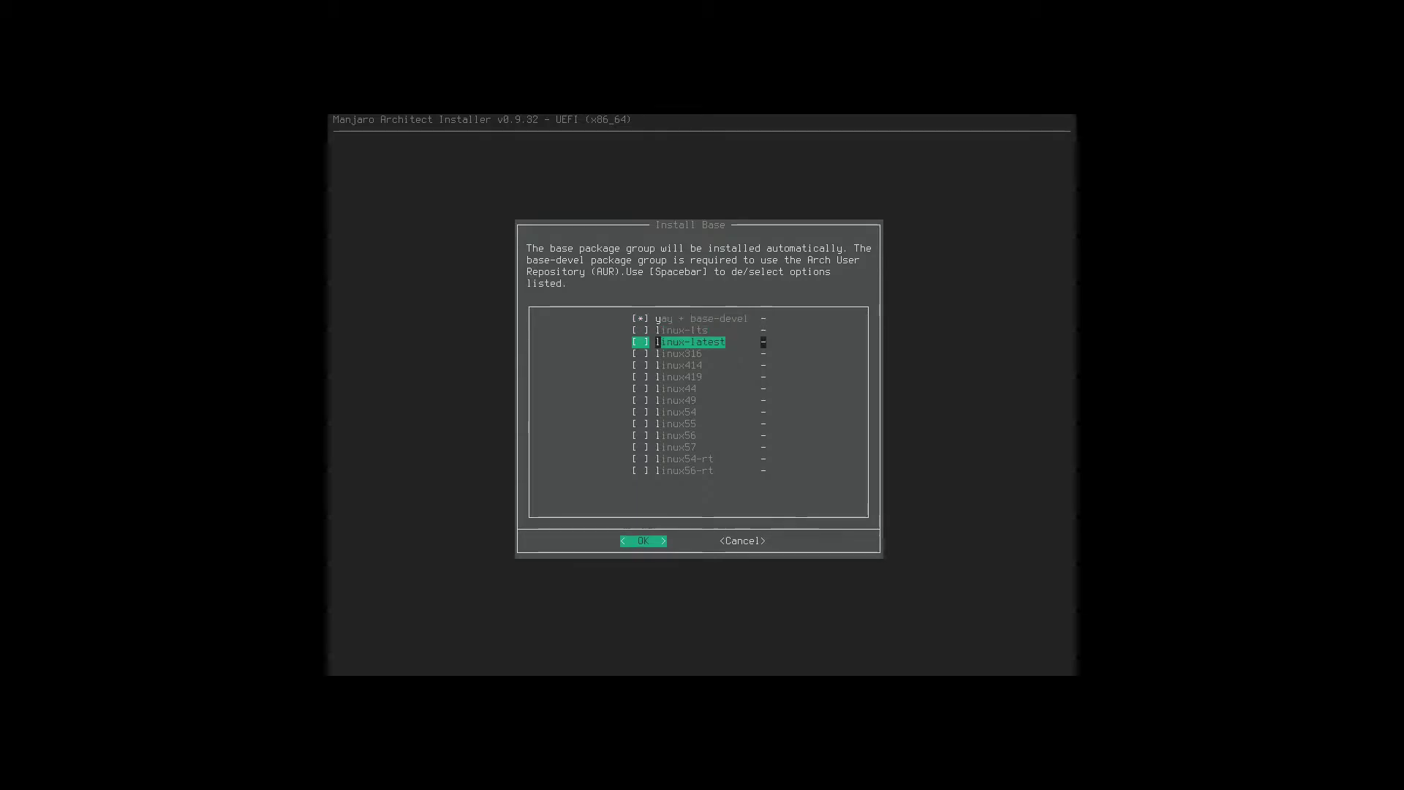
pyautogui.press('Down')
pyautogui.press('Down')
pyautogui.press('Up')
pyautogui.press('Up')
pyautogui.press('Up')
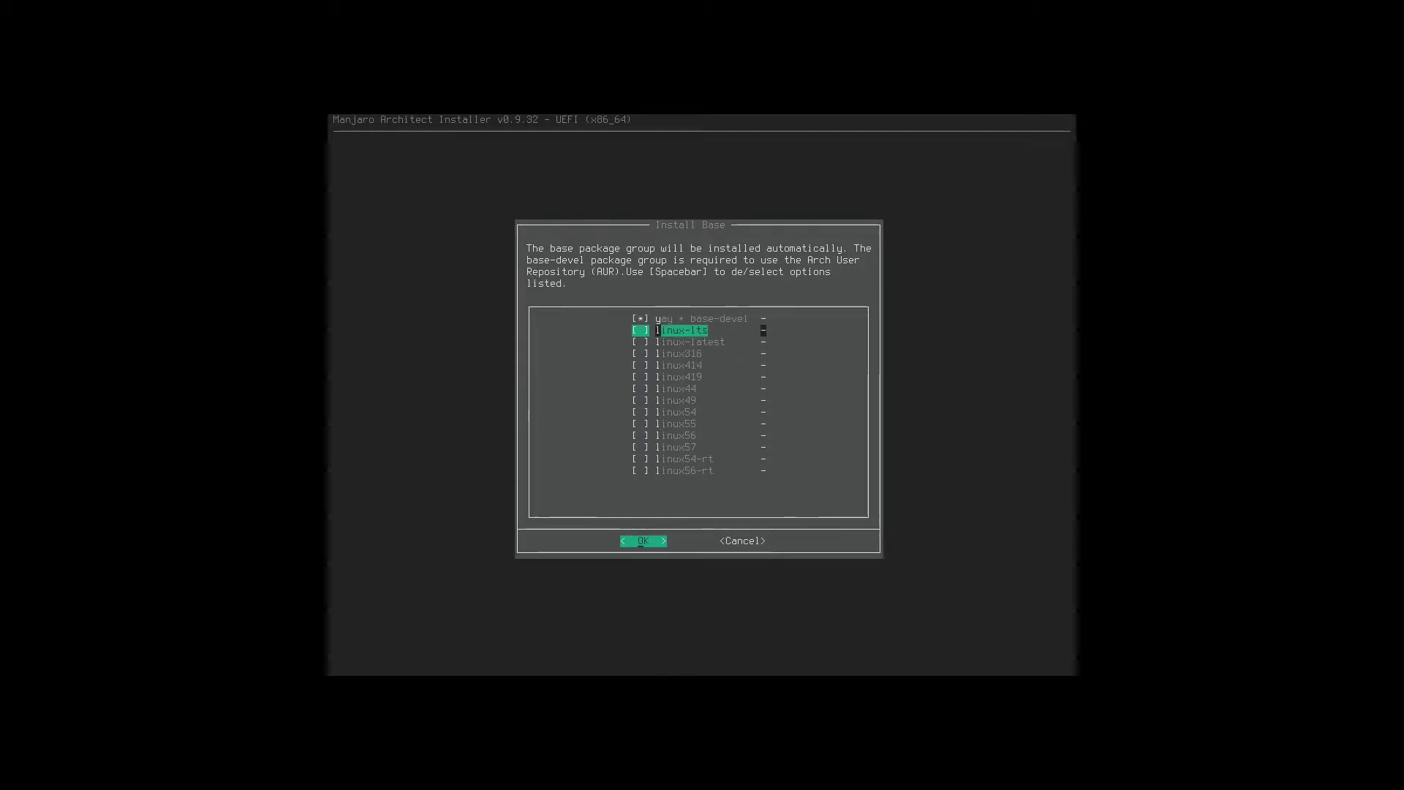
pyautogui.press('space')
pyautogui.press('Down')
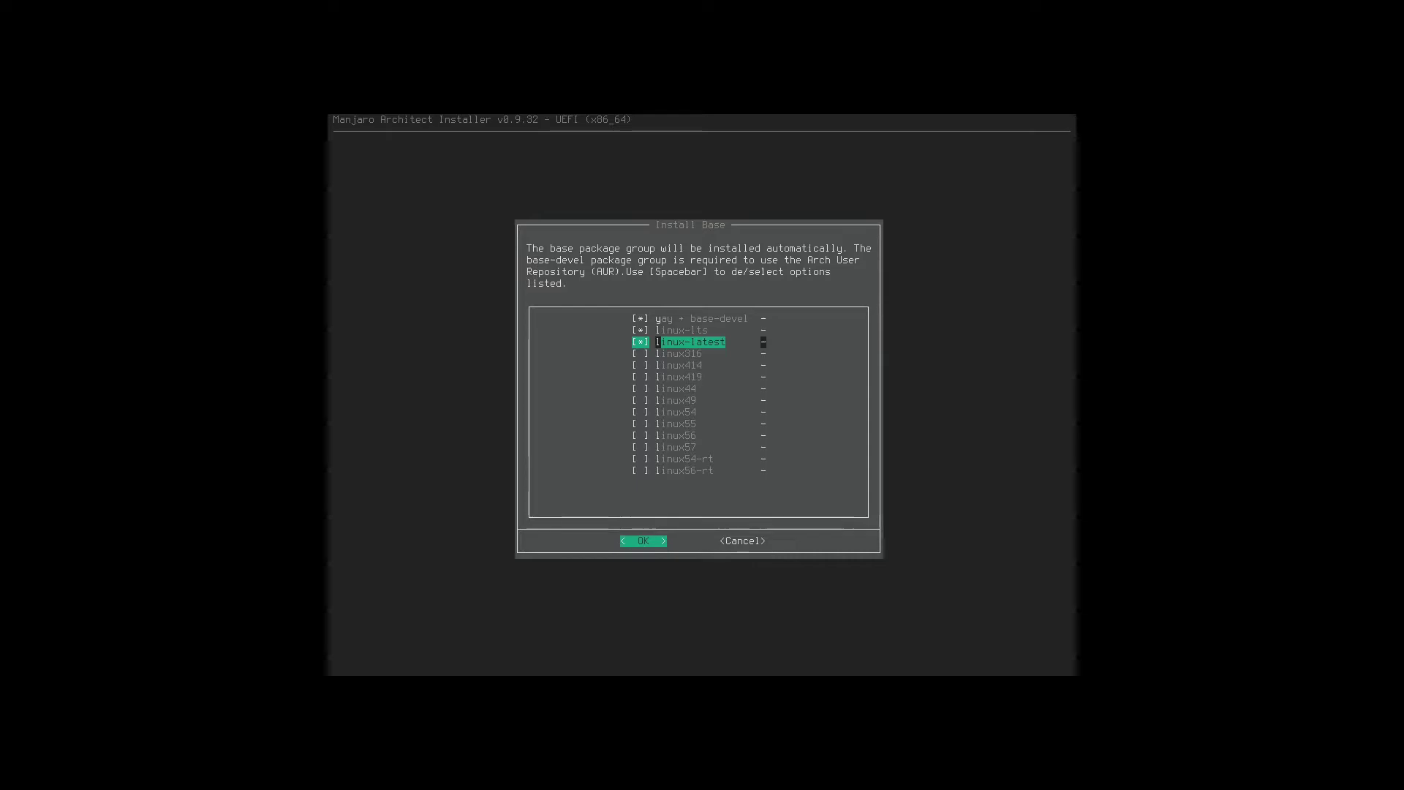
pyautogui.press('space')
pyautogui.press('Down')
pyautogui.press('Down')
pyautogui.press('Down')
pyautogui.press('Down')
pyautogui.press('Down')
pyautogui.press('Down')
pyautogui.press('Down')
pyautogui.press('Down')
pyautogui.press('Down')
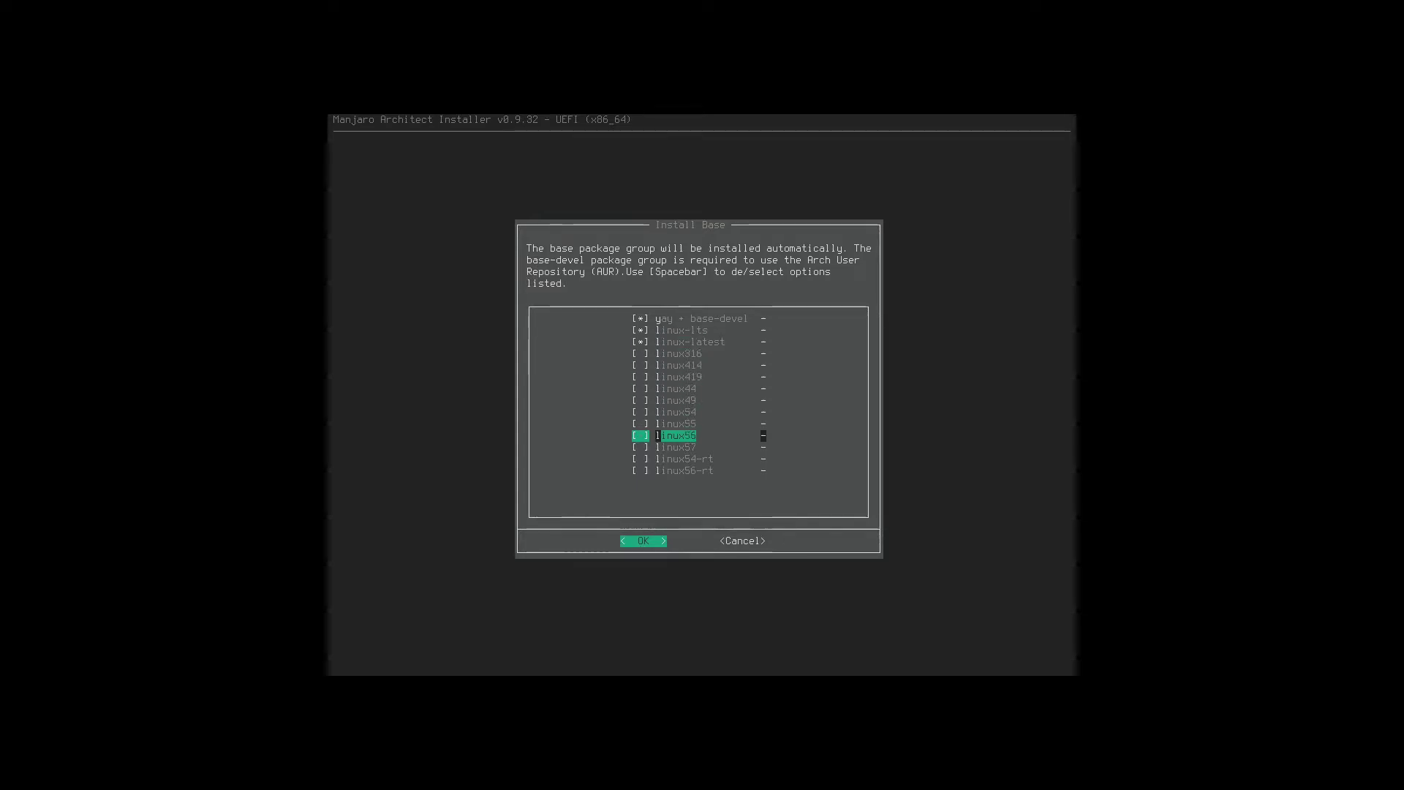
pyautogui.press('Up')
pyautogui.press('Up')
pyautogui.press('Up')
pyautogui.press('Up')
pyautogui.press('Up')
pyautogui.press('Up')
pyautogui.press('Up')
pyautogui.press('Up')
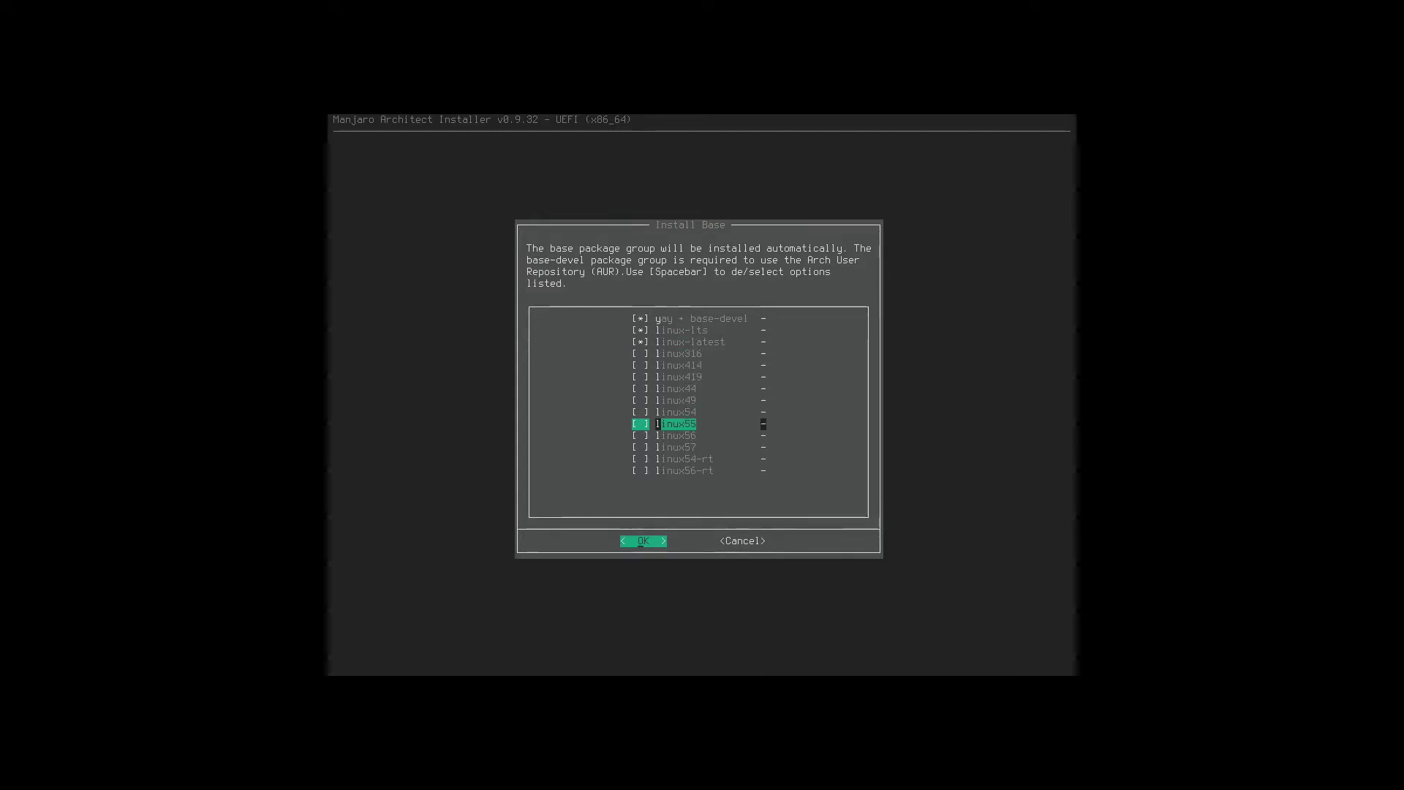
pyautogui.press('Up')
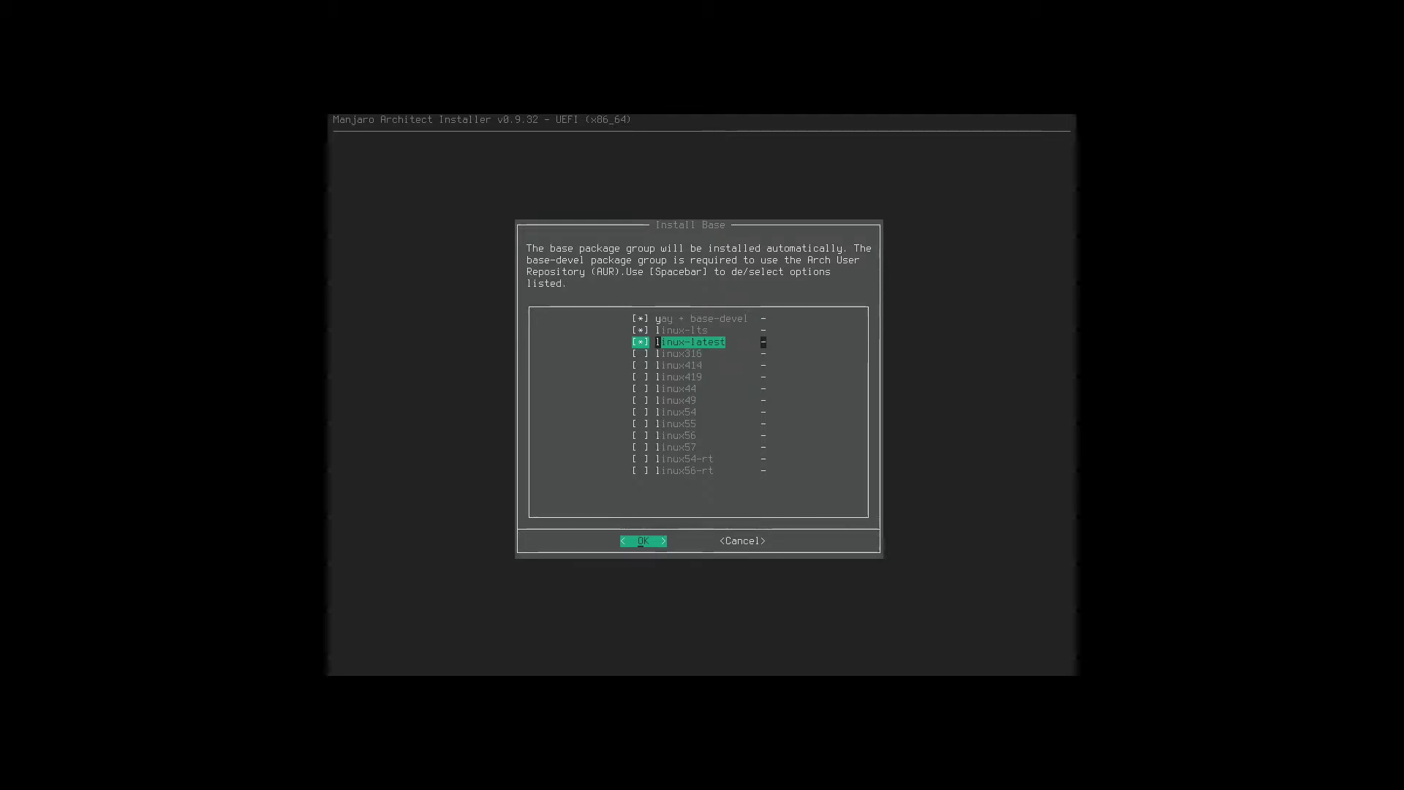
pyautogui.press('Return')
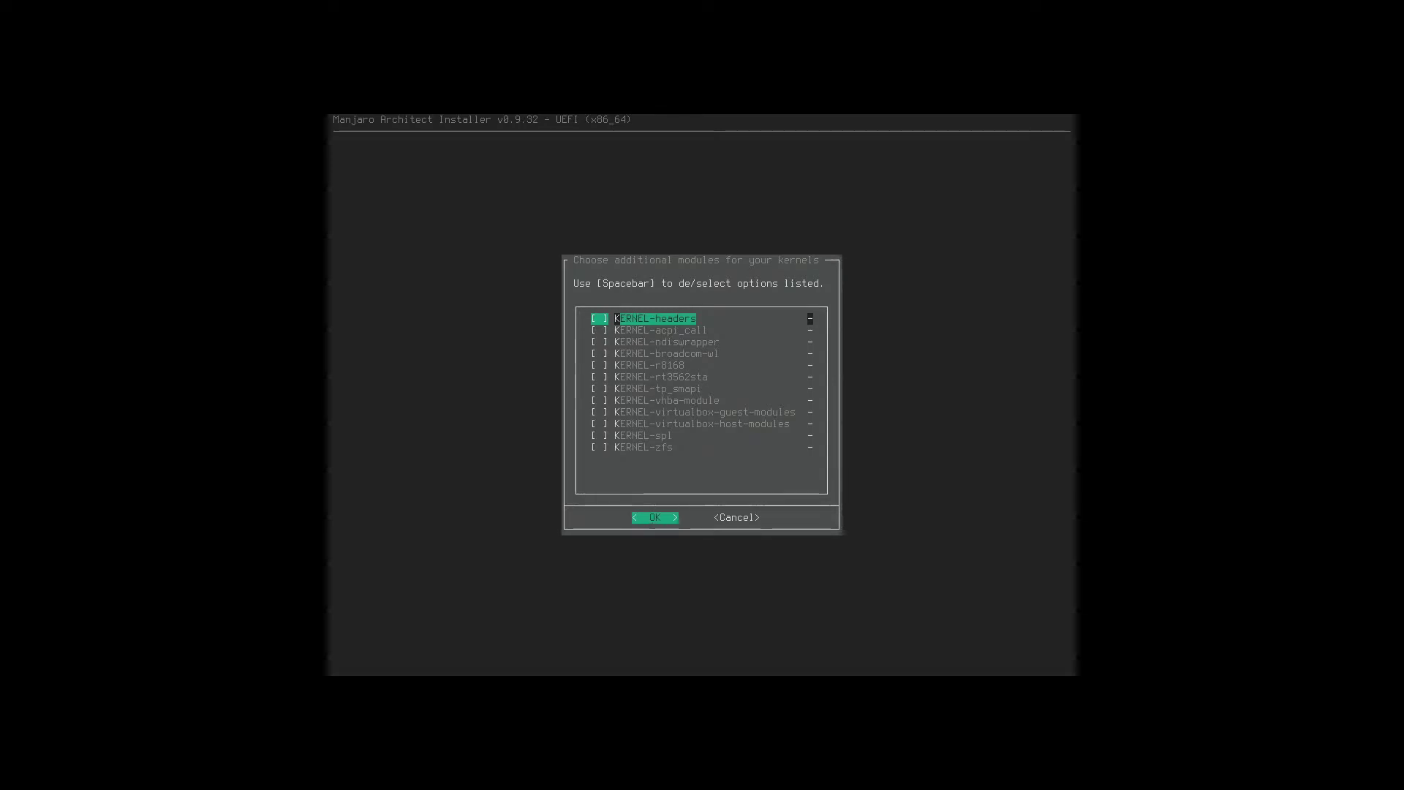
# Add KERNEL-headers to the kernel modules and install the base packages.
pyautogui.press('space')
pyautogui.press('space')
pyautogui.press('space')
pyautogui.press('Return')
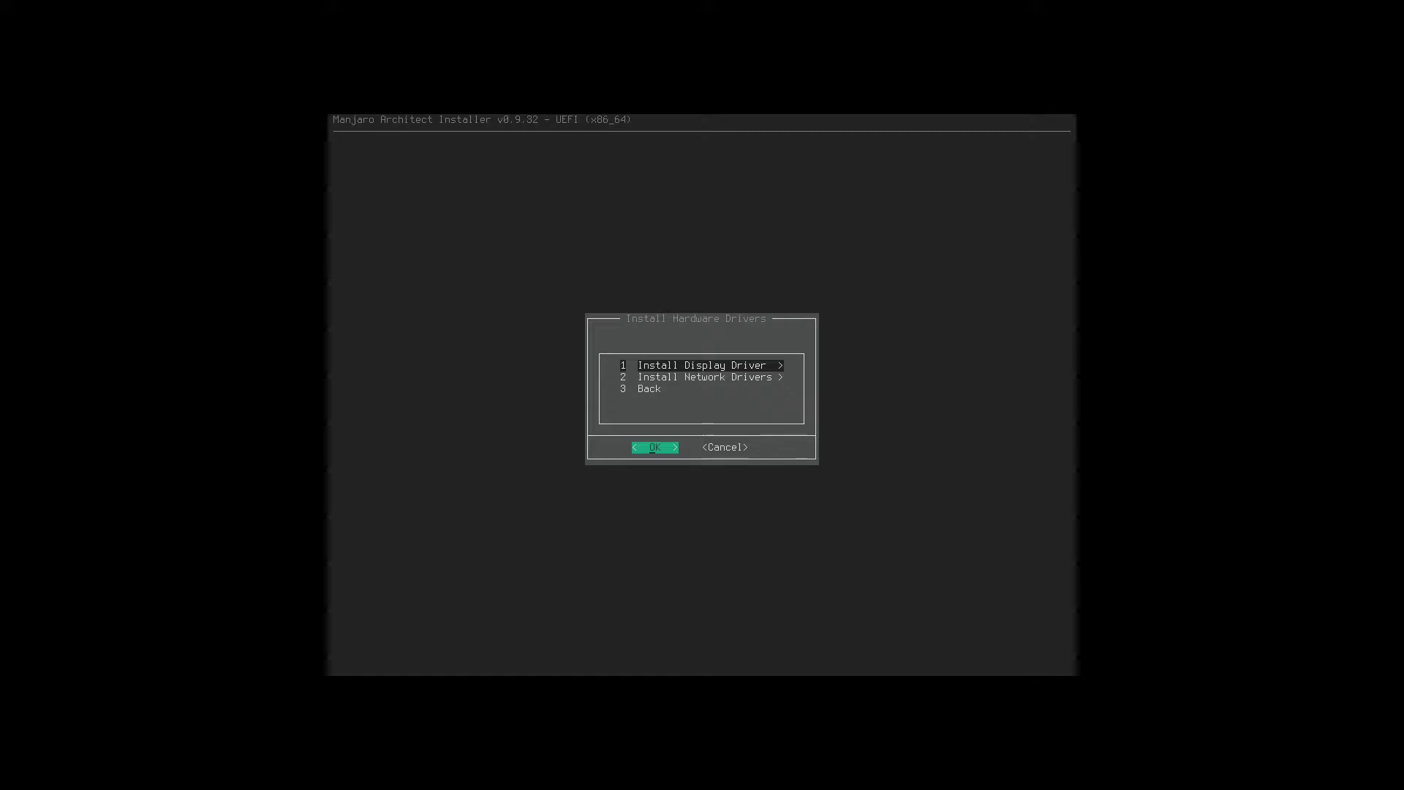
# Auto-install the free display drivers through Install Display Driver.
pyautogui.press('Return')
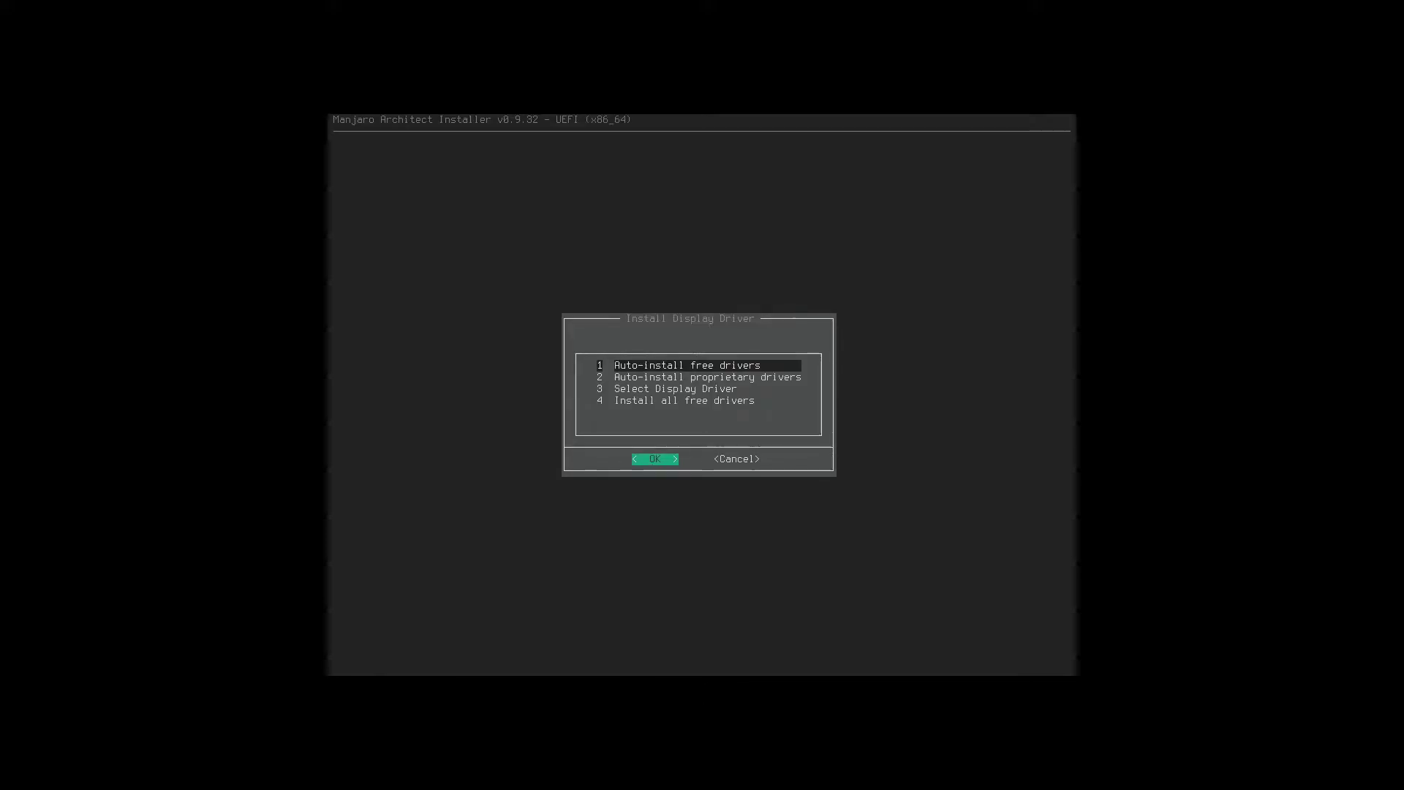
pyautogui.press('Return')
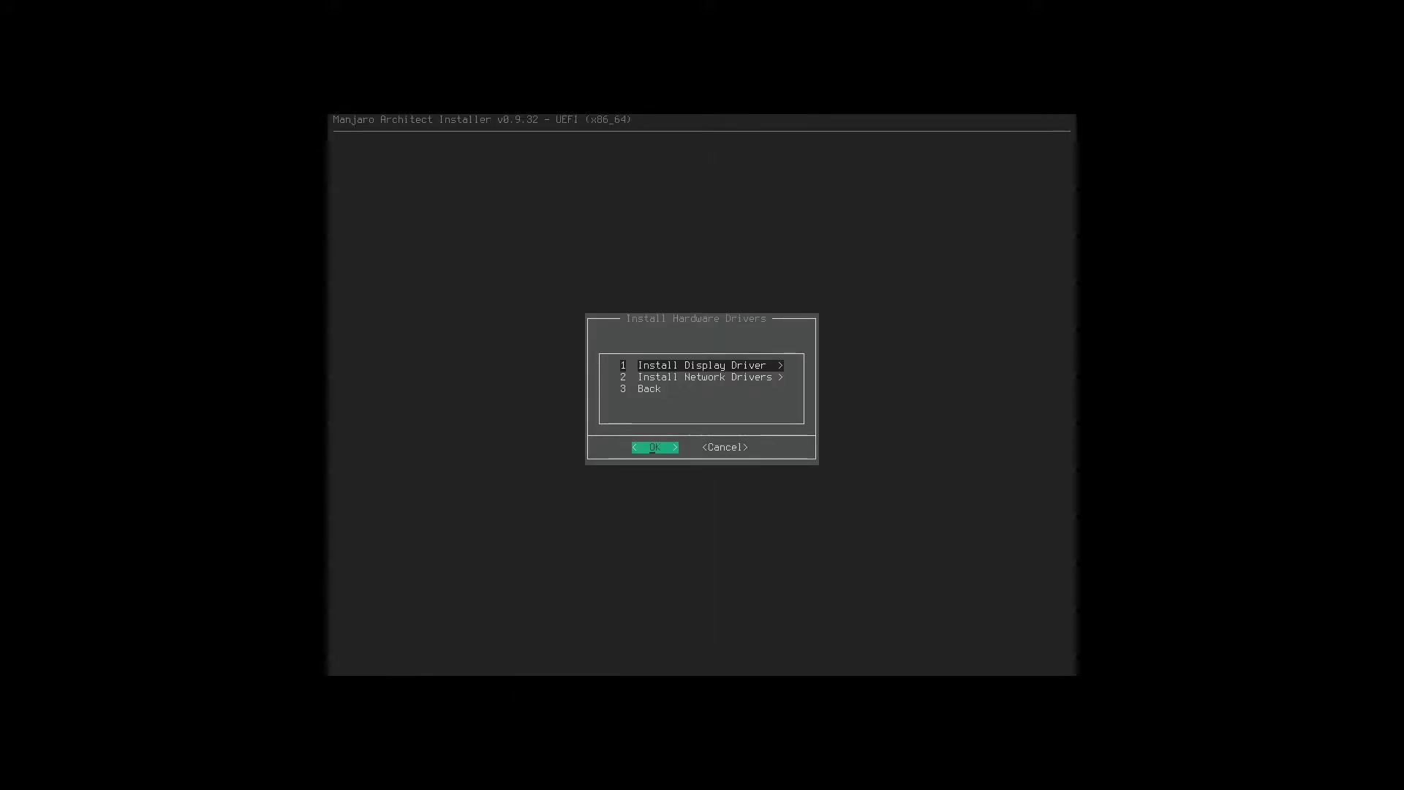
# Auto-install the free network drivers.
pyautogui.press('Down')
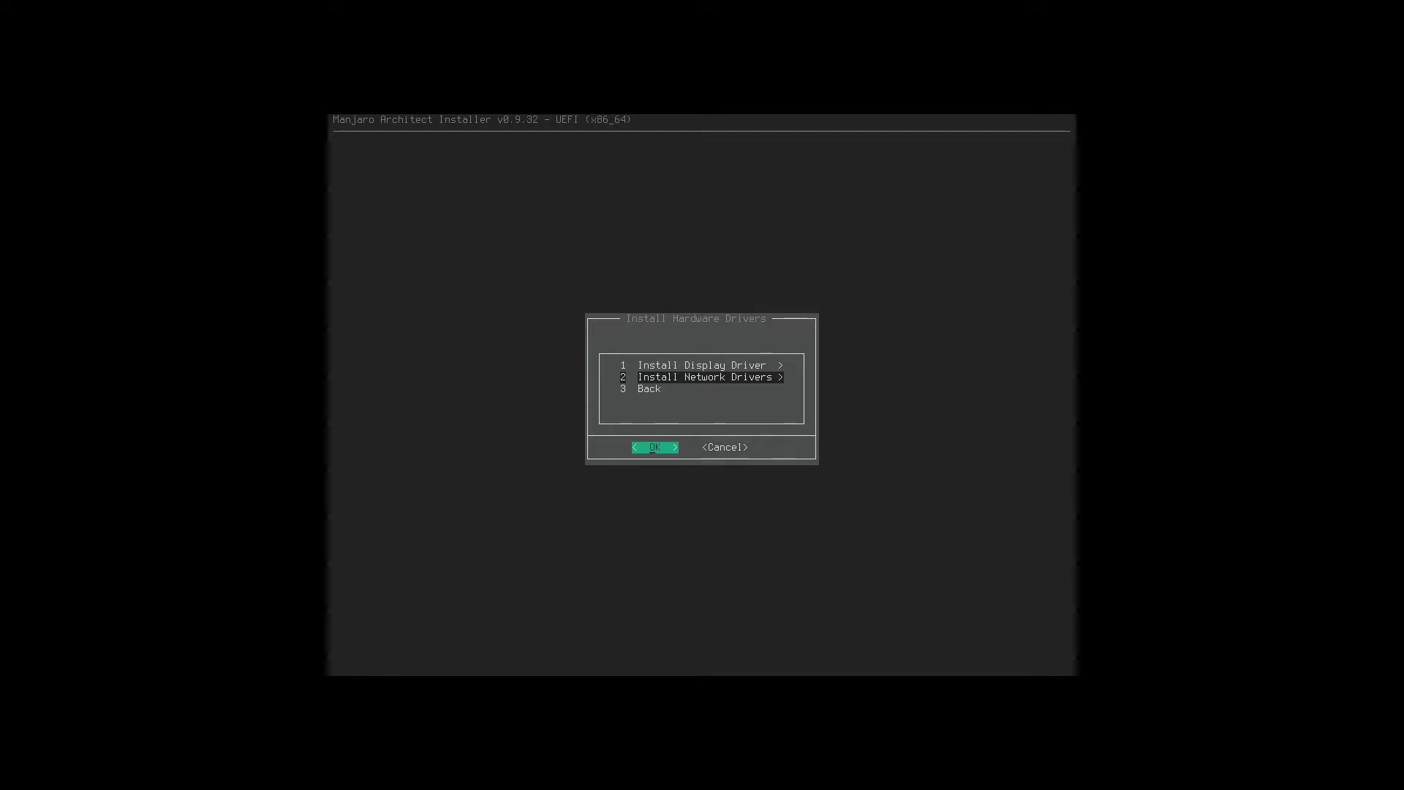
pyautogui.press('Return')
pyautogui.press('Escape')
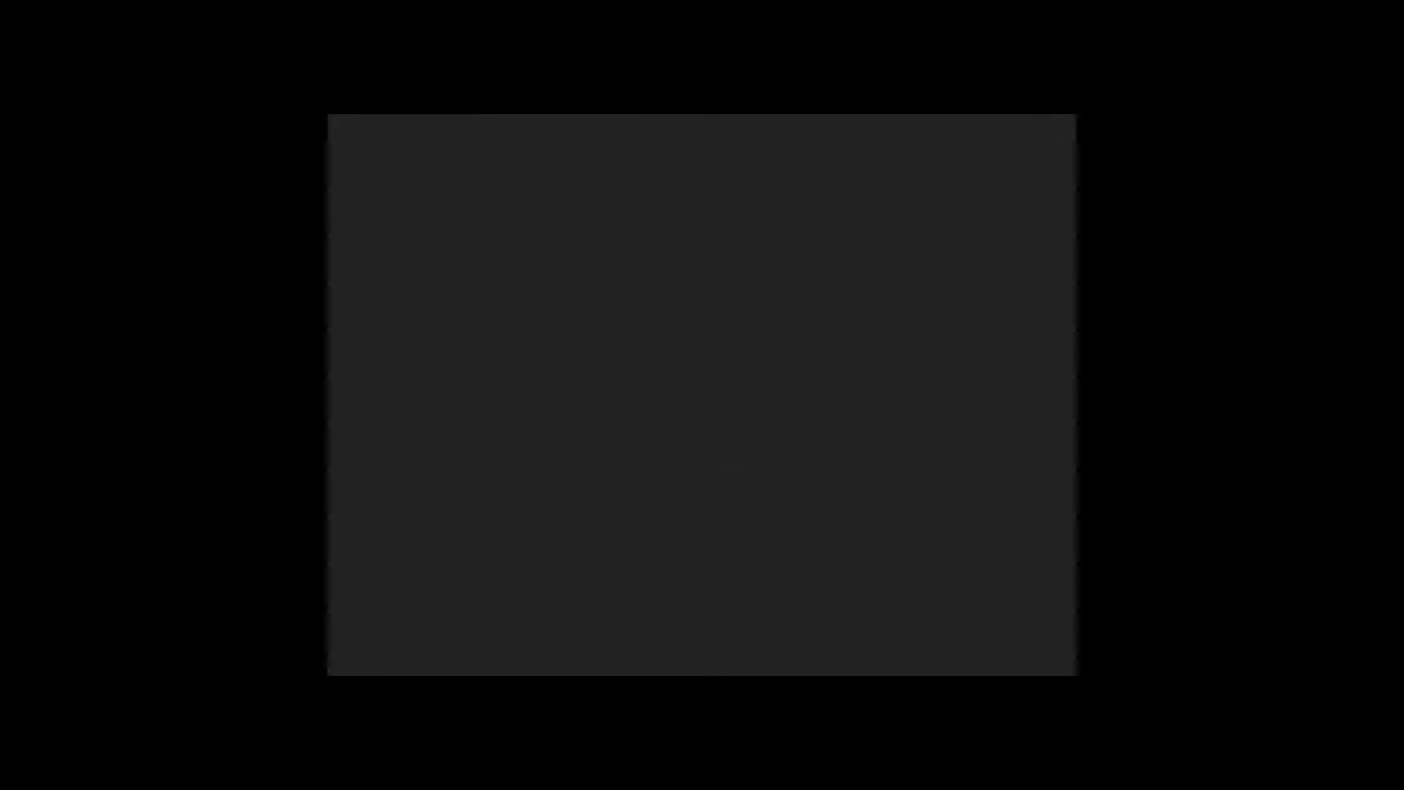
# Auto-install the proprietary network drivers, then return to the custom system menu.
pyautogui.press('Down')
pyautogui.press('Return')
pyautogui.press('Down')
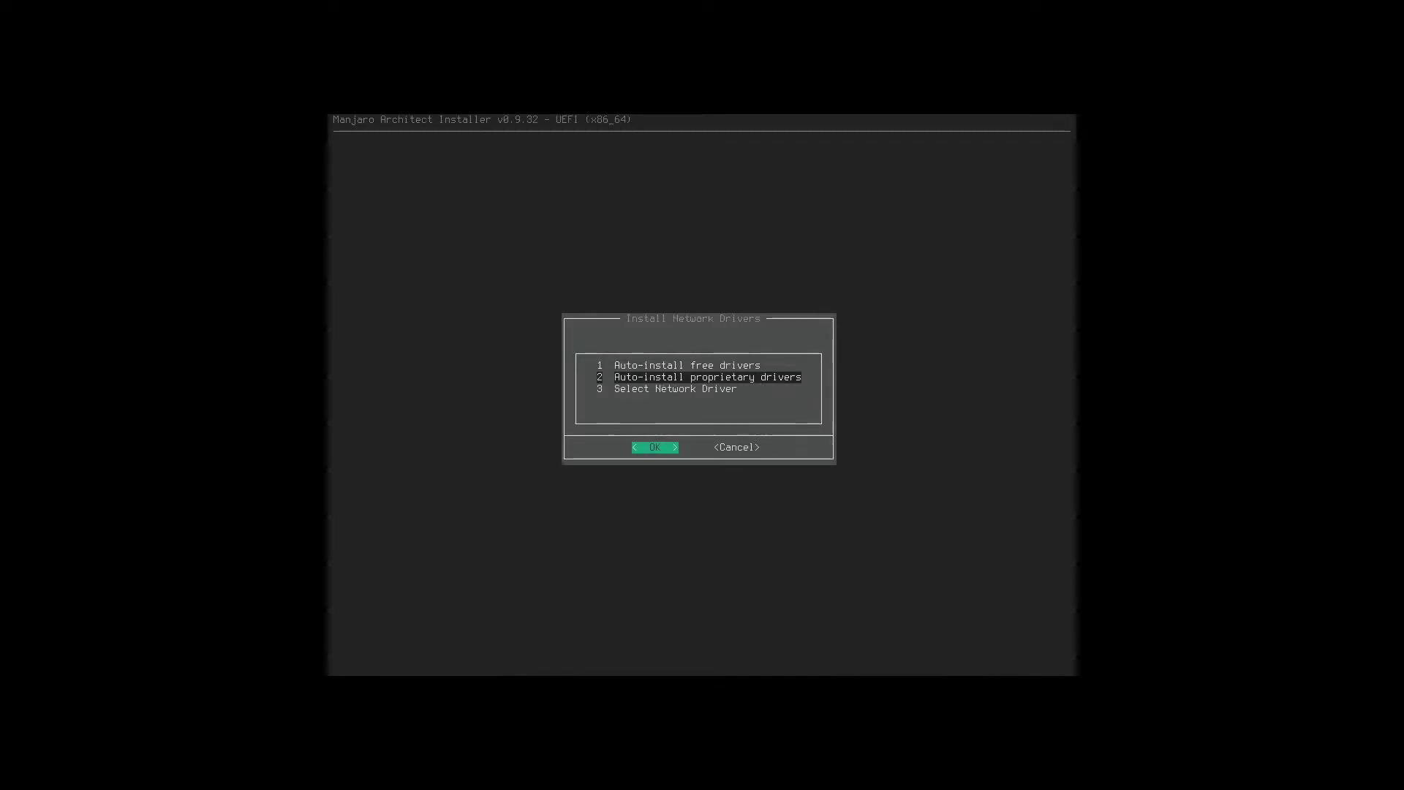
pyautogui.press('Return')
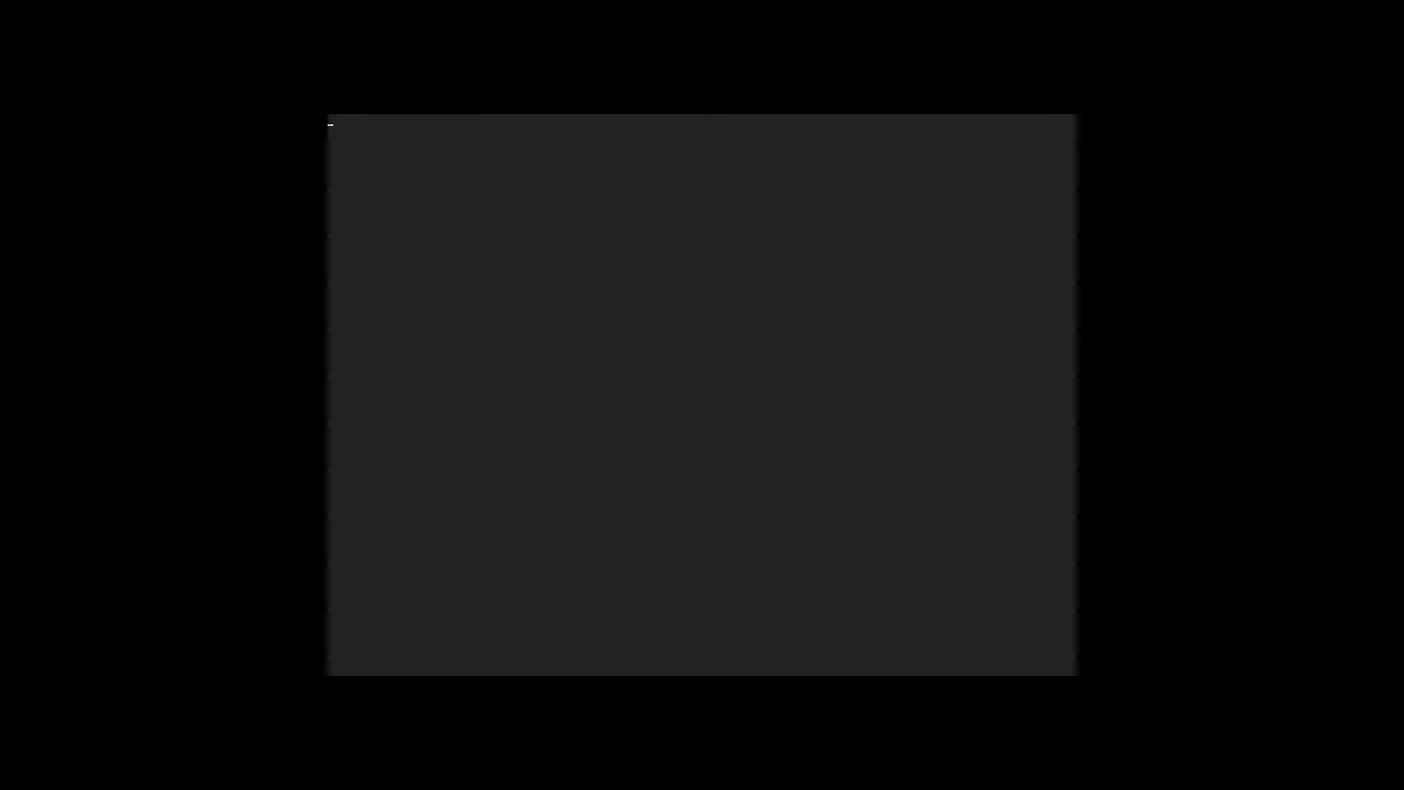
pyautogui.press('Down')
pyautogui.press('Down')
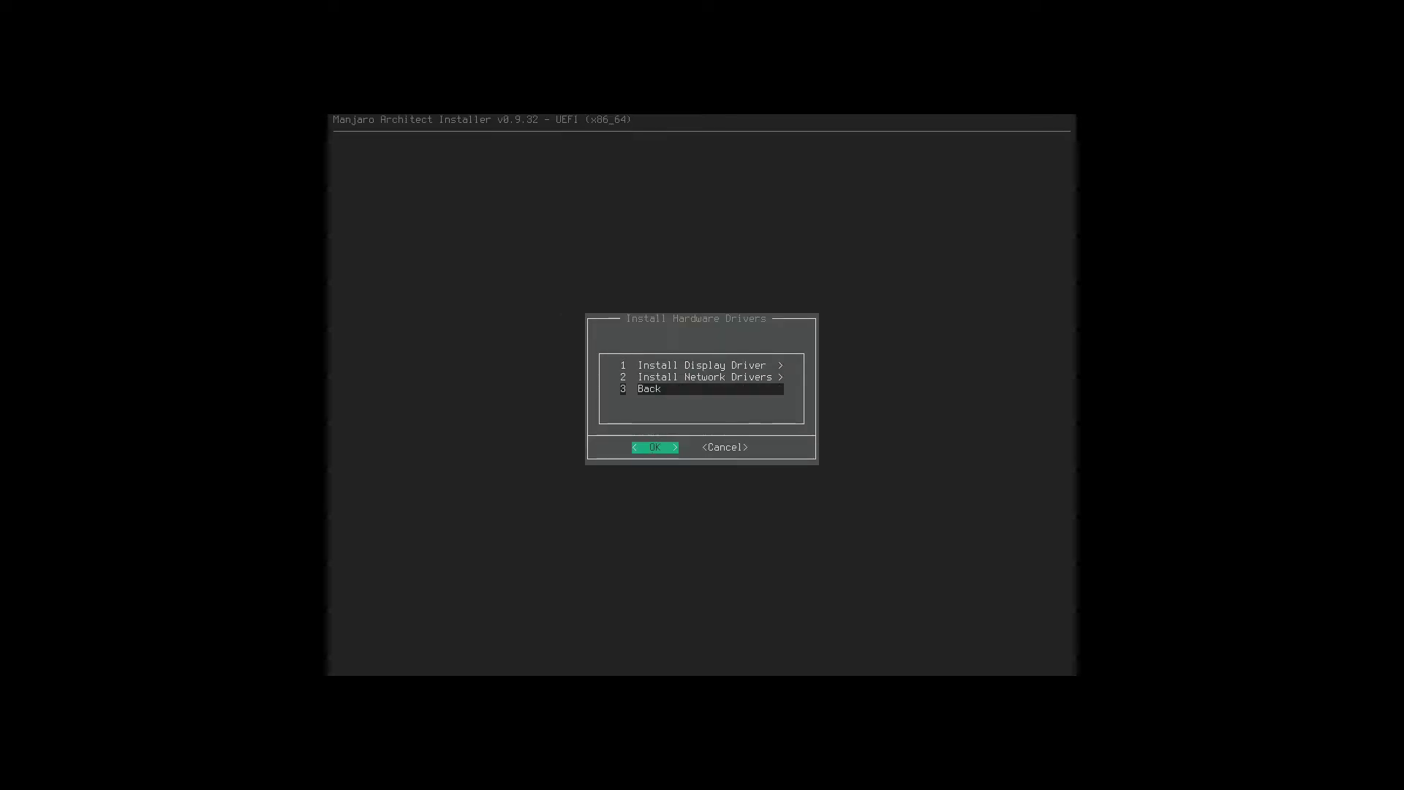
pyautogui.press('Return')
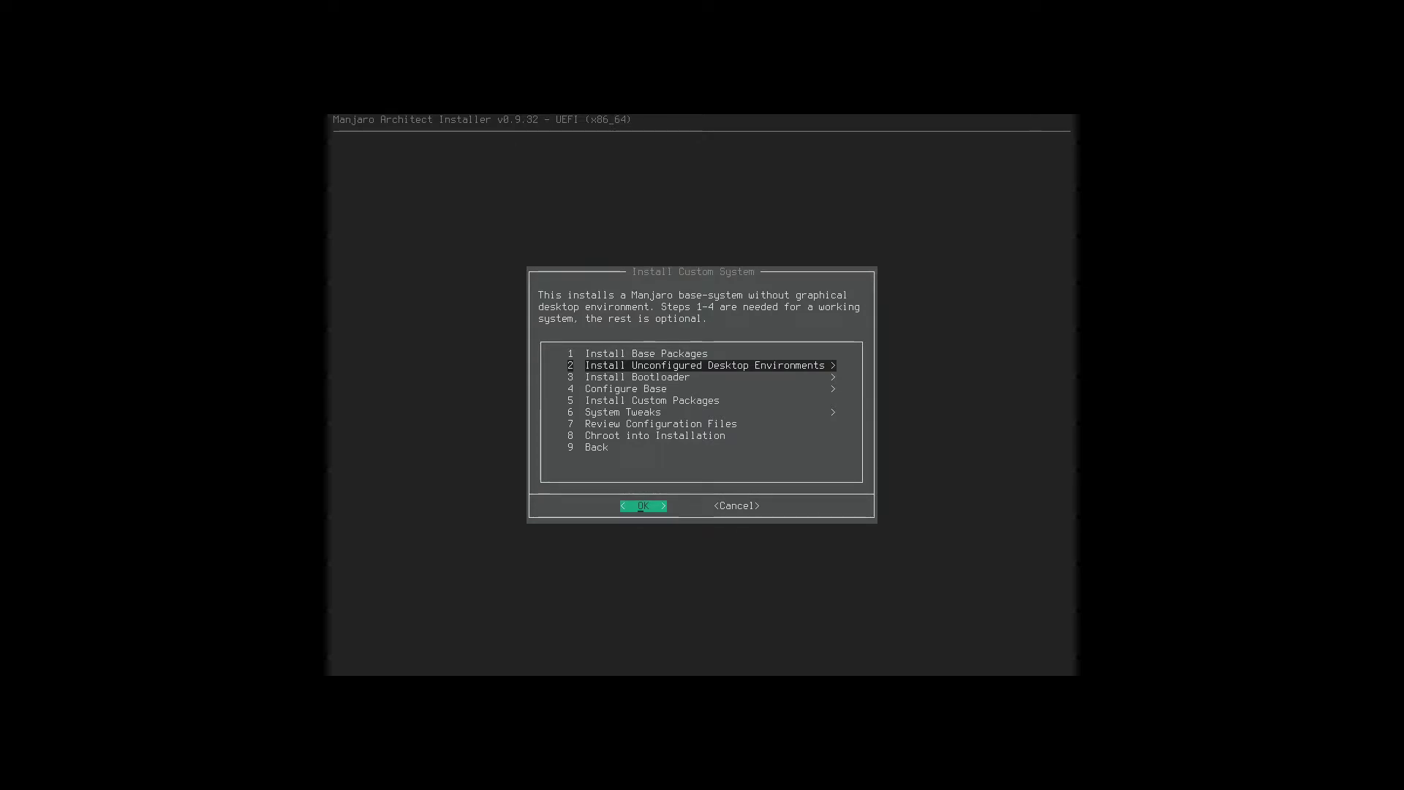
# Install the pre-ticked display server packages xorg-server, xorg-xinit and xf86-input-libinput.
pyautogui.press('Return')
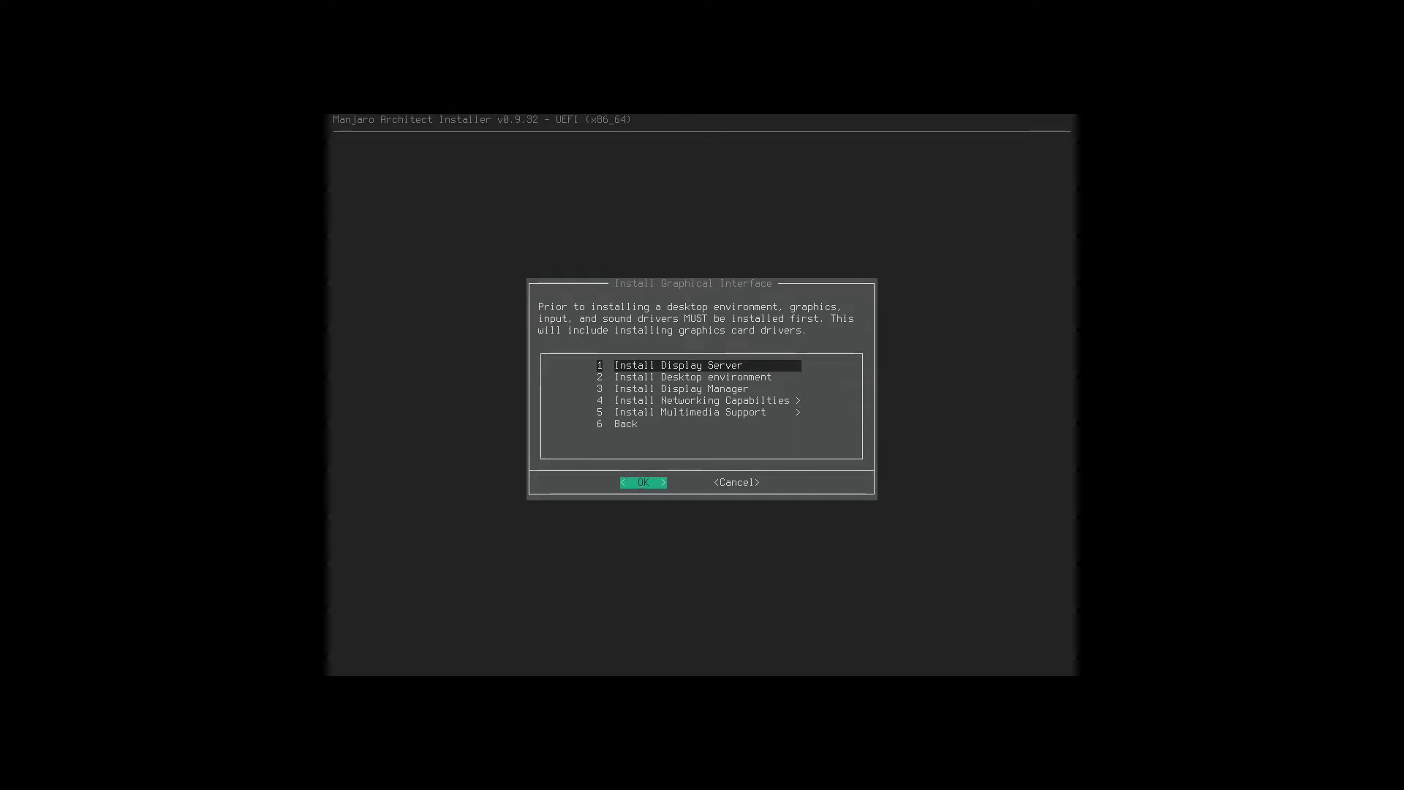
pyautogui.press('Return')
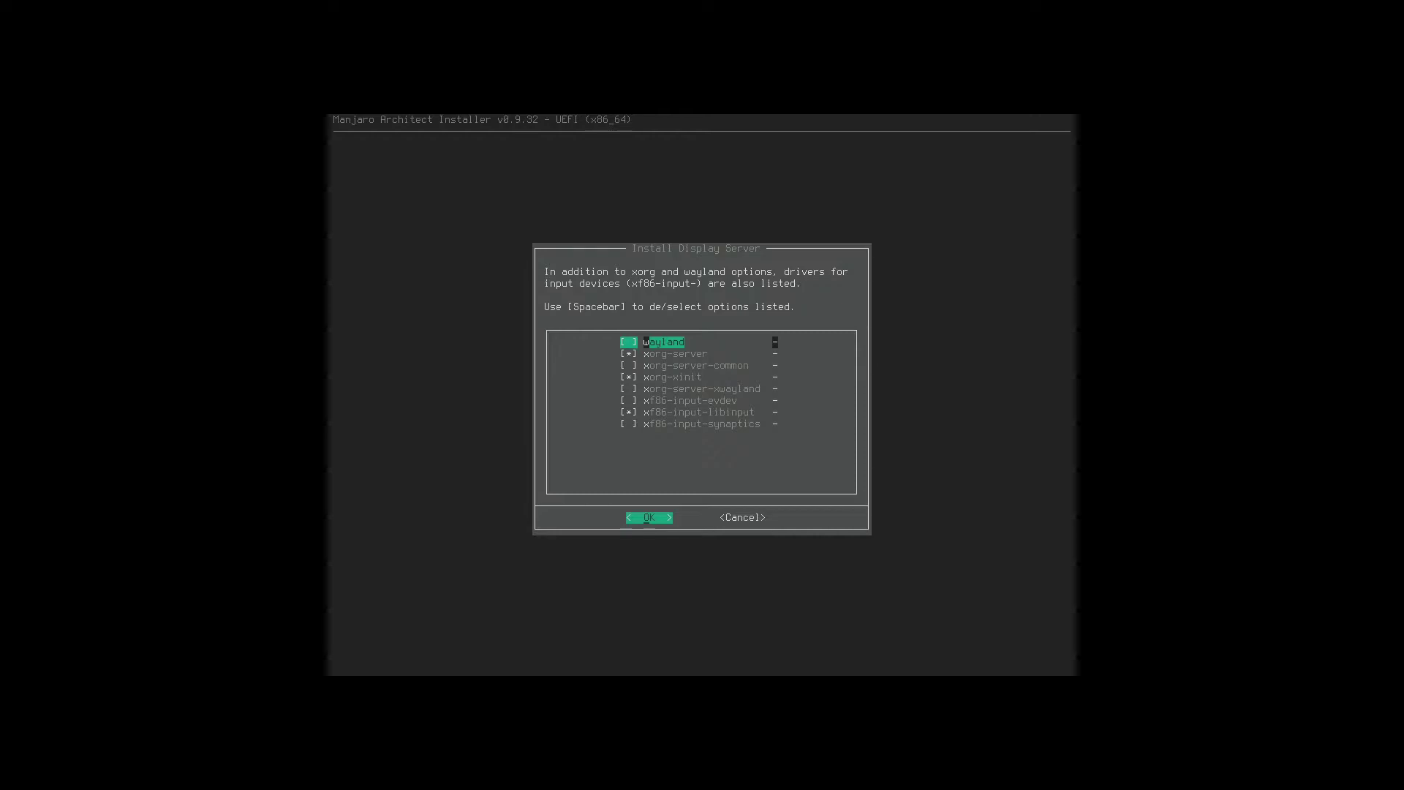
pyautogui.press('Down')
pyautogui.press('Down')
pyautogui.press('Right')
pyautogui.press('Down')
pyautogui.press('Down')
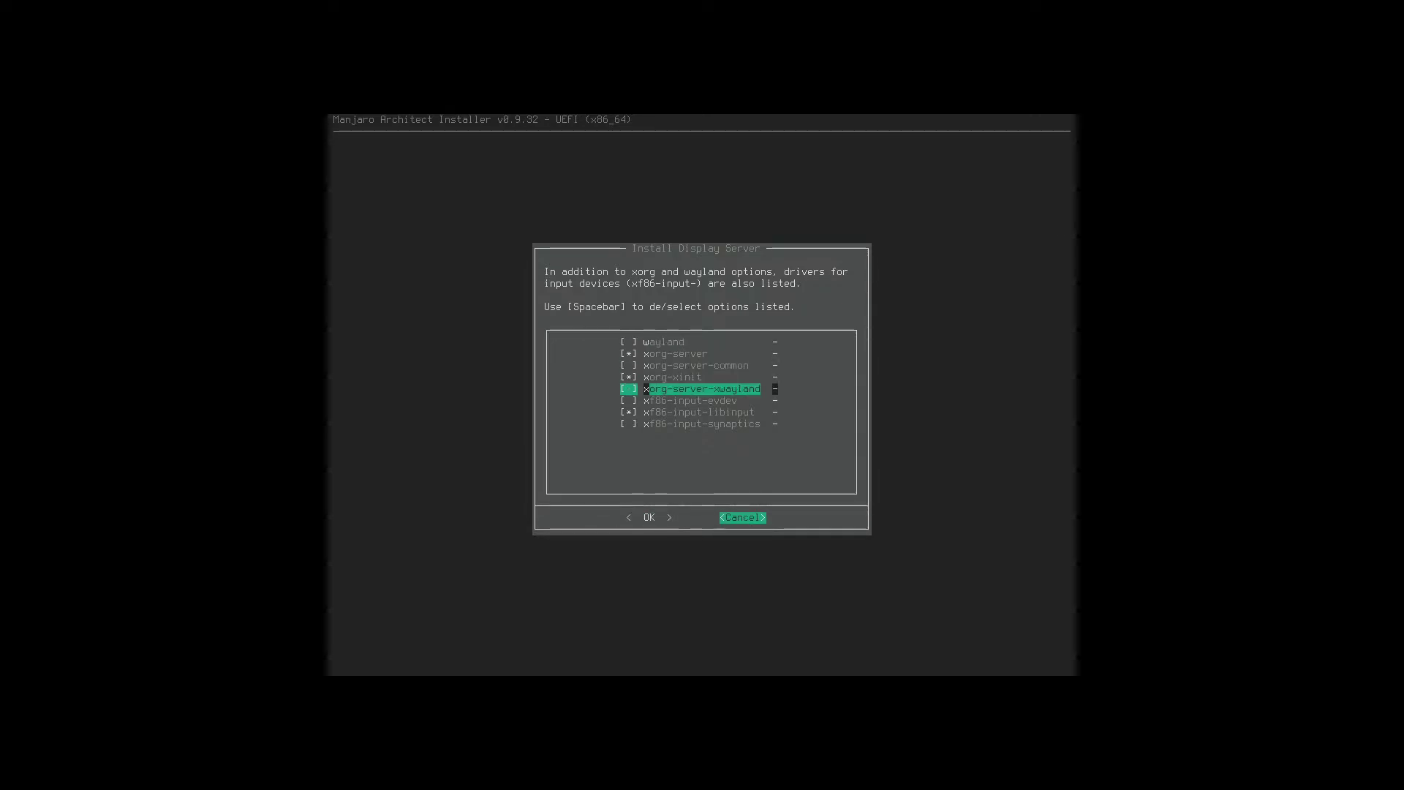
pyautogui.press('Up')
pyautogui.press('Up')
pyautogui.press('Up')
pyautogui.press('Up')
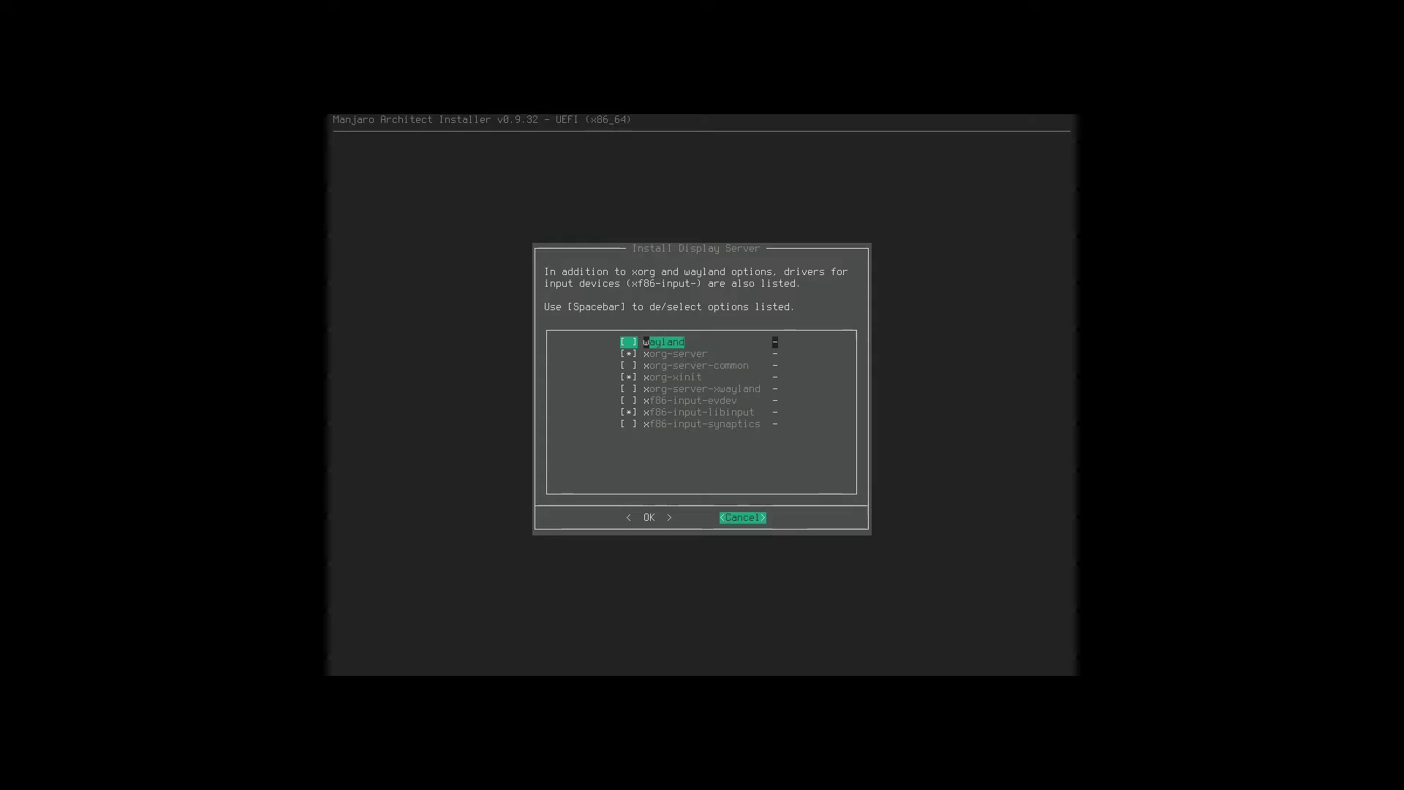
pyautogui.press('Left')
pyautogui.press('Return')
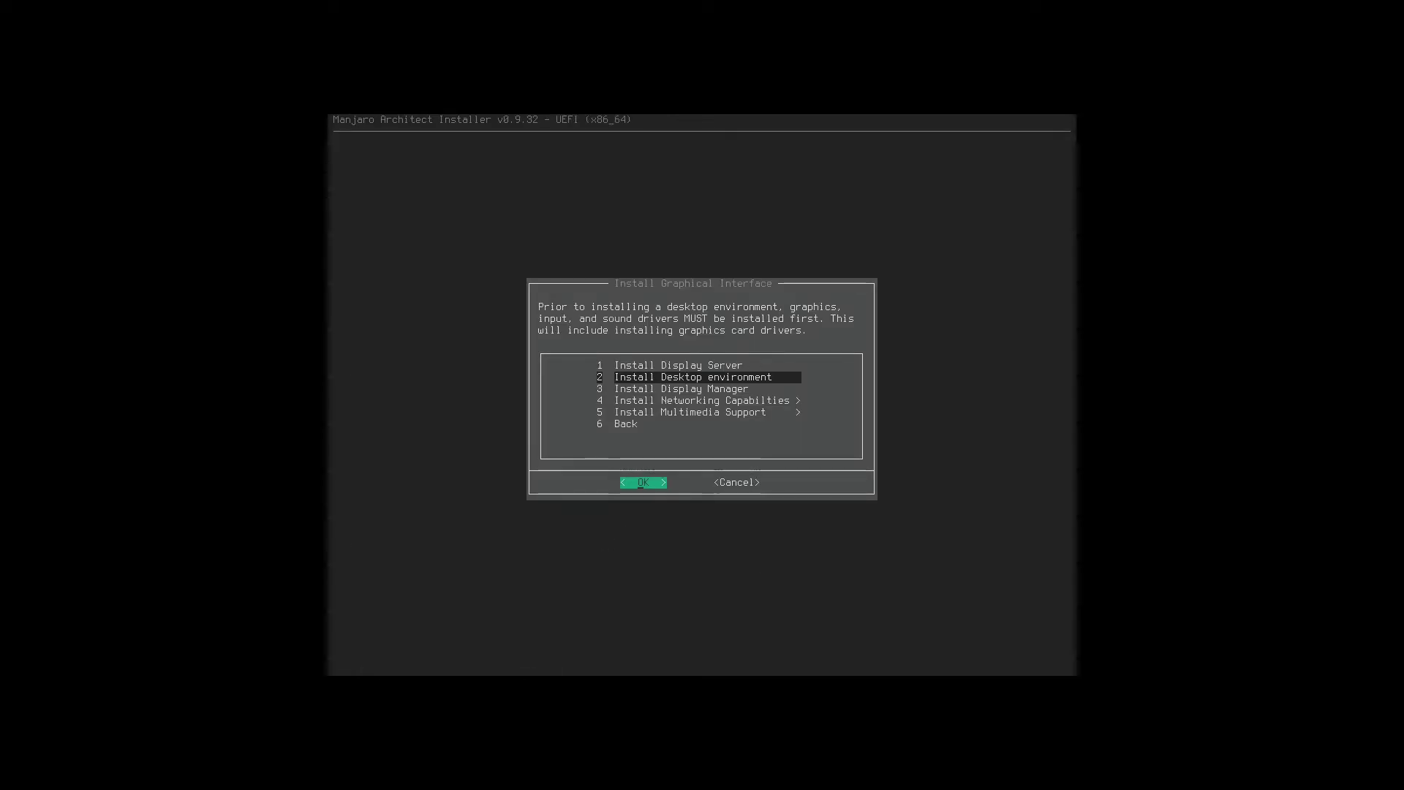
# Start Install Desktop environment and dismiss its notes to reach the desktop checklist.
pyautogui.press('Return')
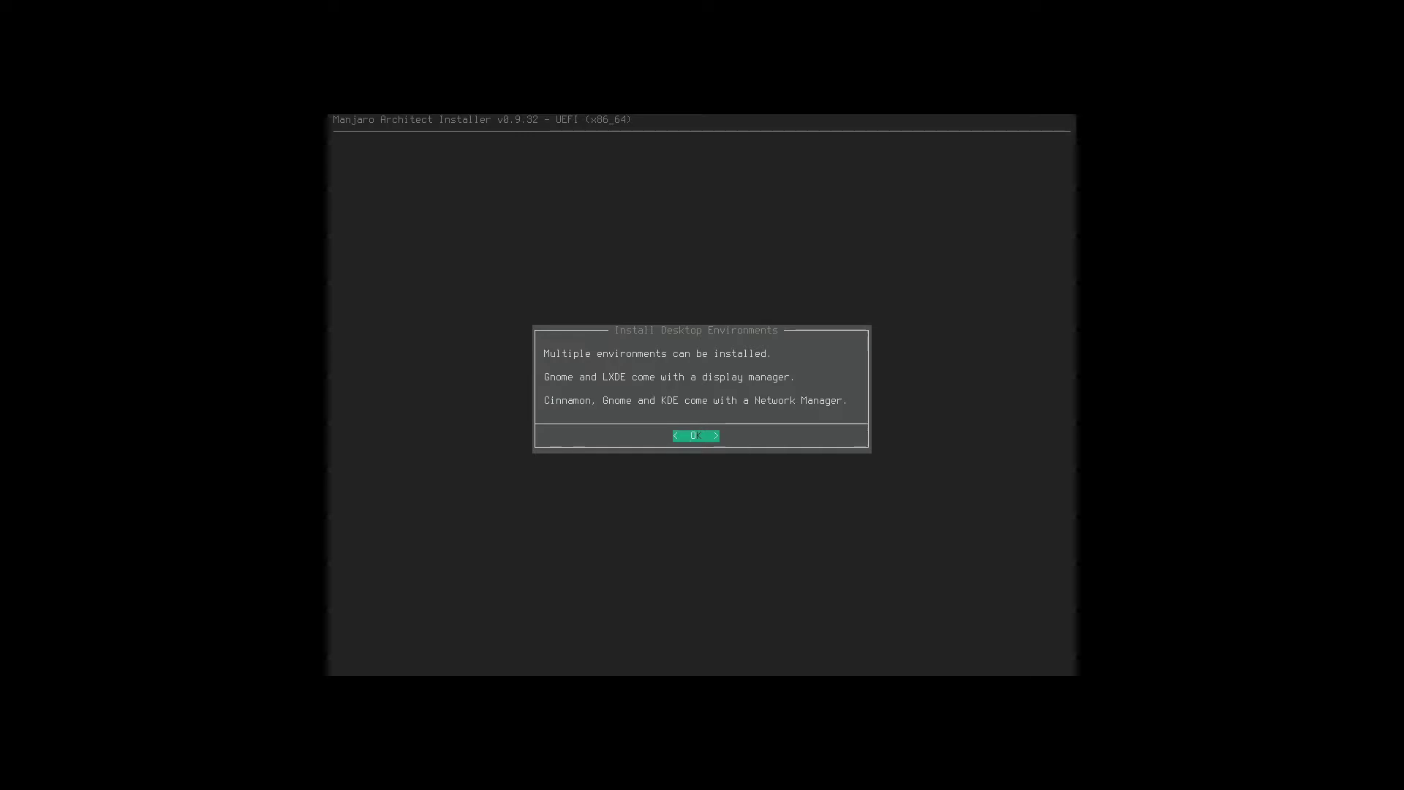
pyautogui.press('Return')
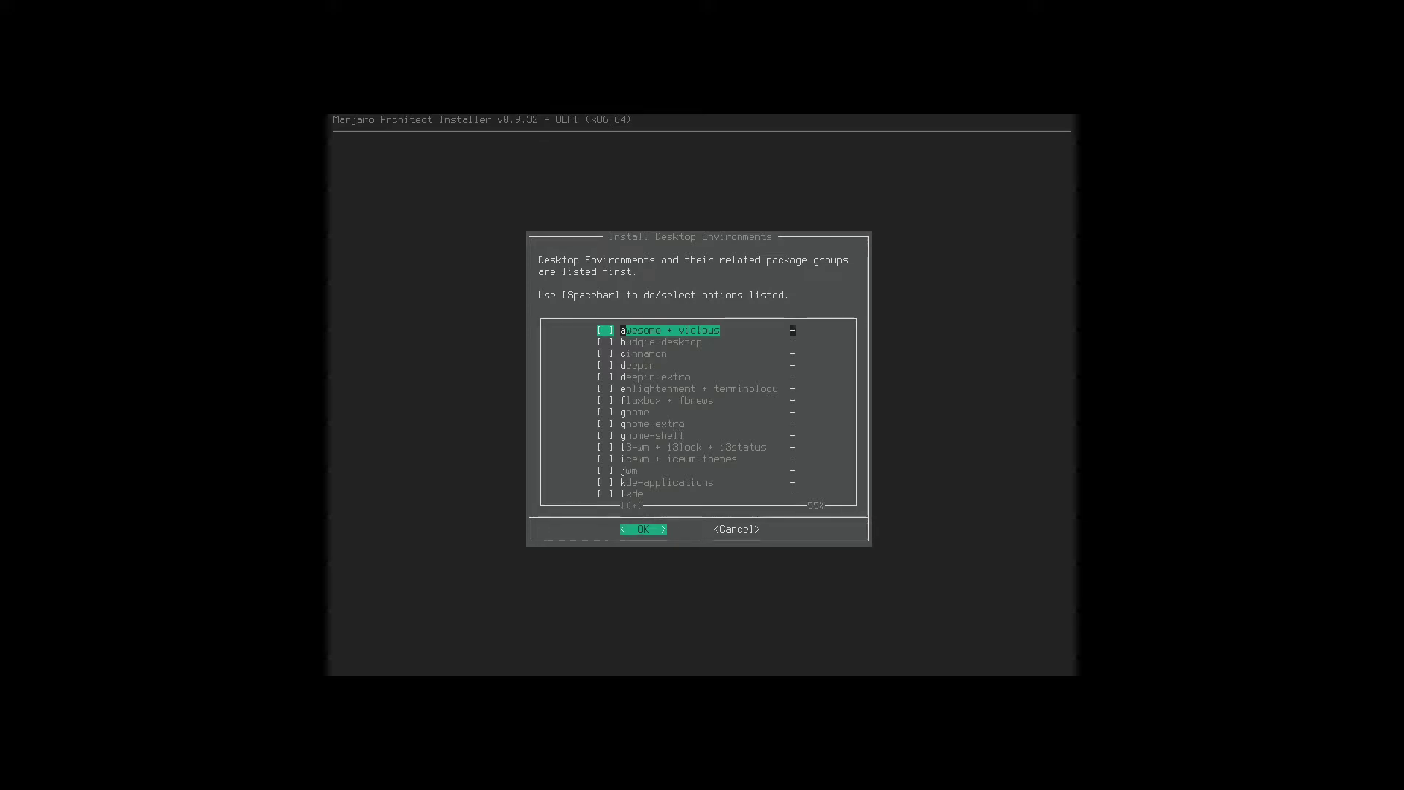
# Review the desktop environment list from awesome down to xfce4-goodies.
pyautogui.press('Down')
pyautogui.press('Down')
pyautogui.press('Down')
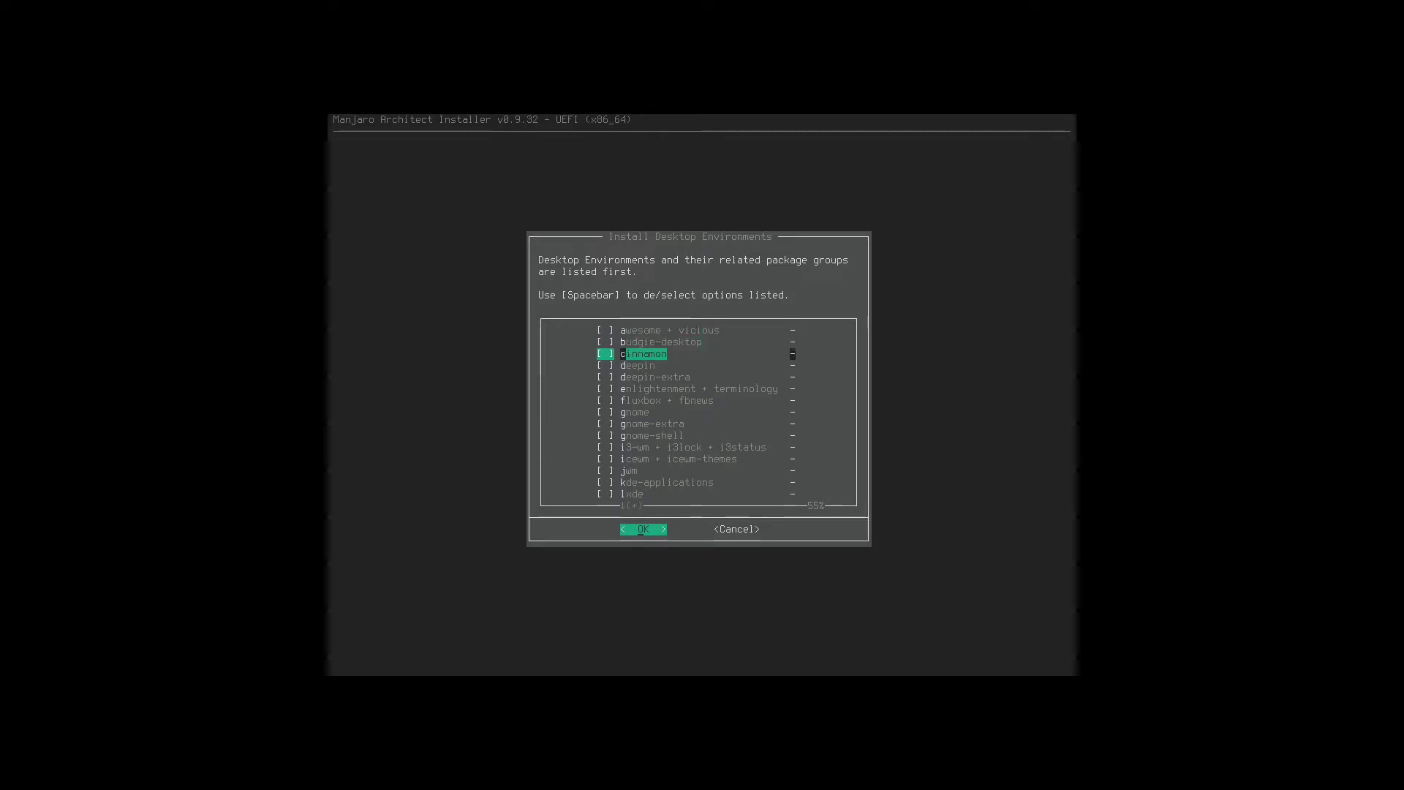
pyautogui.press('Down')
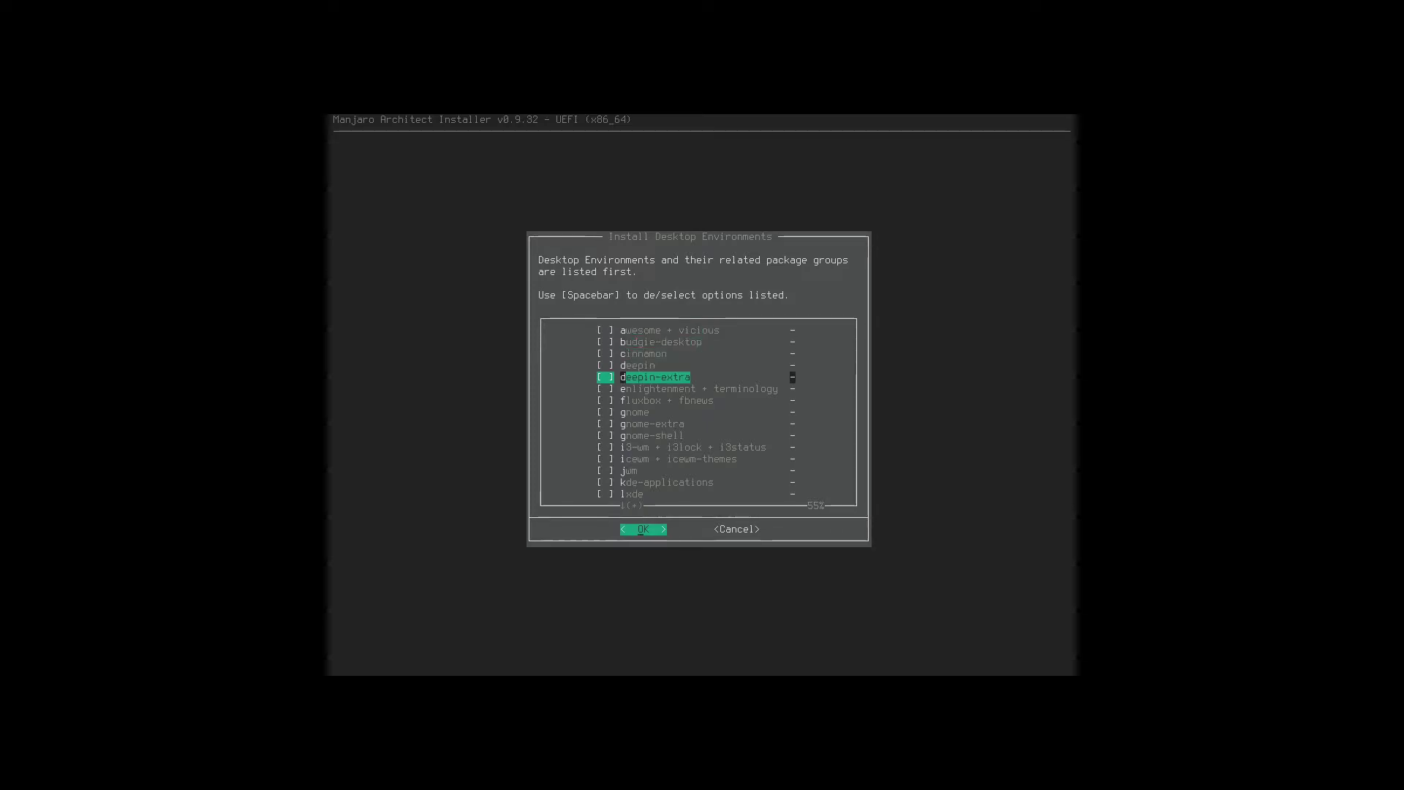
pyautogui.press('Down')
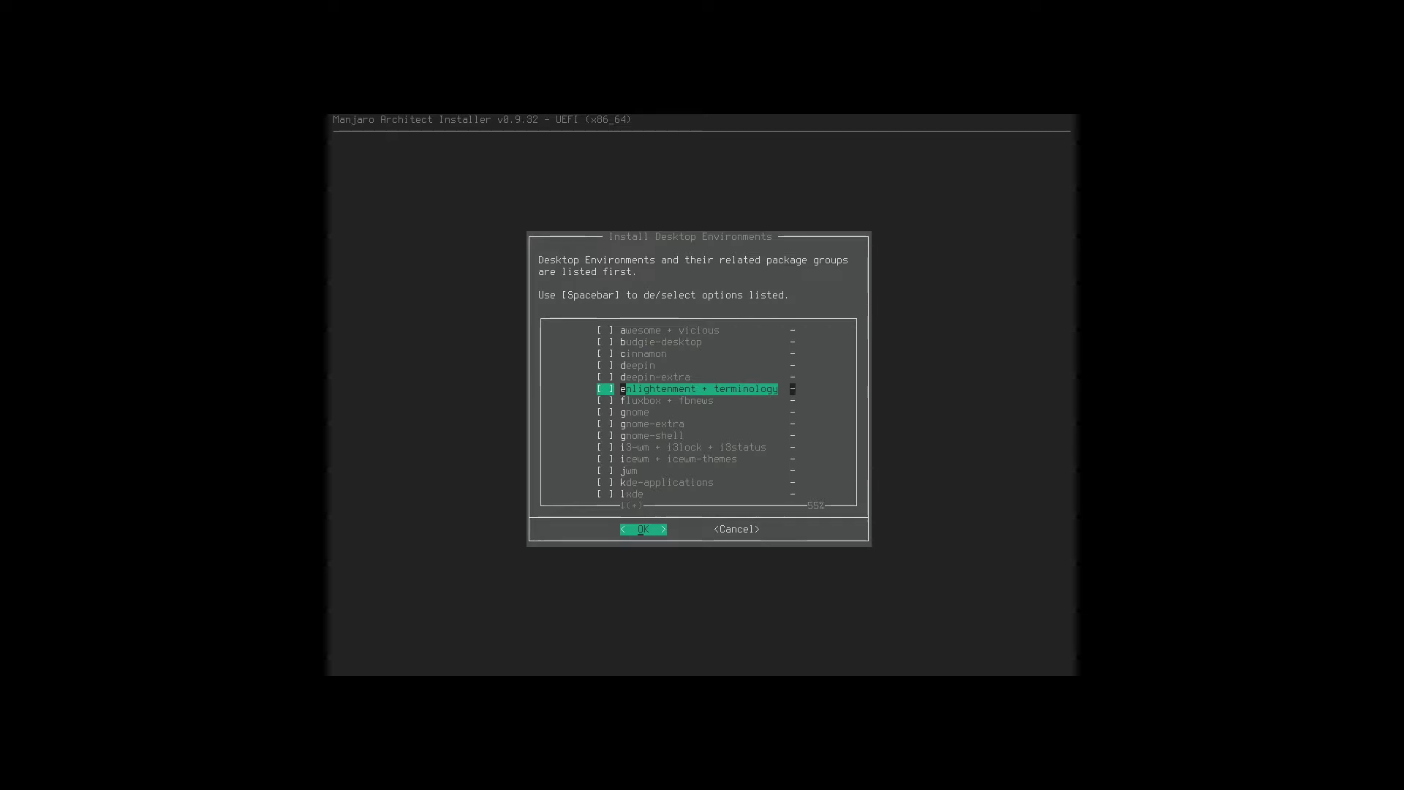
pyautogui.press('Down')
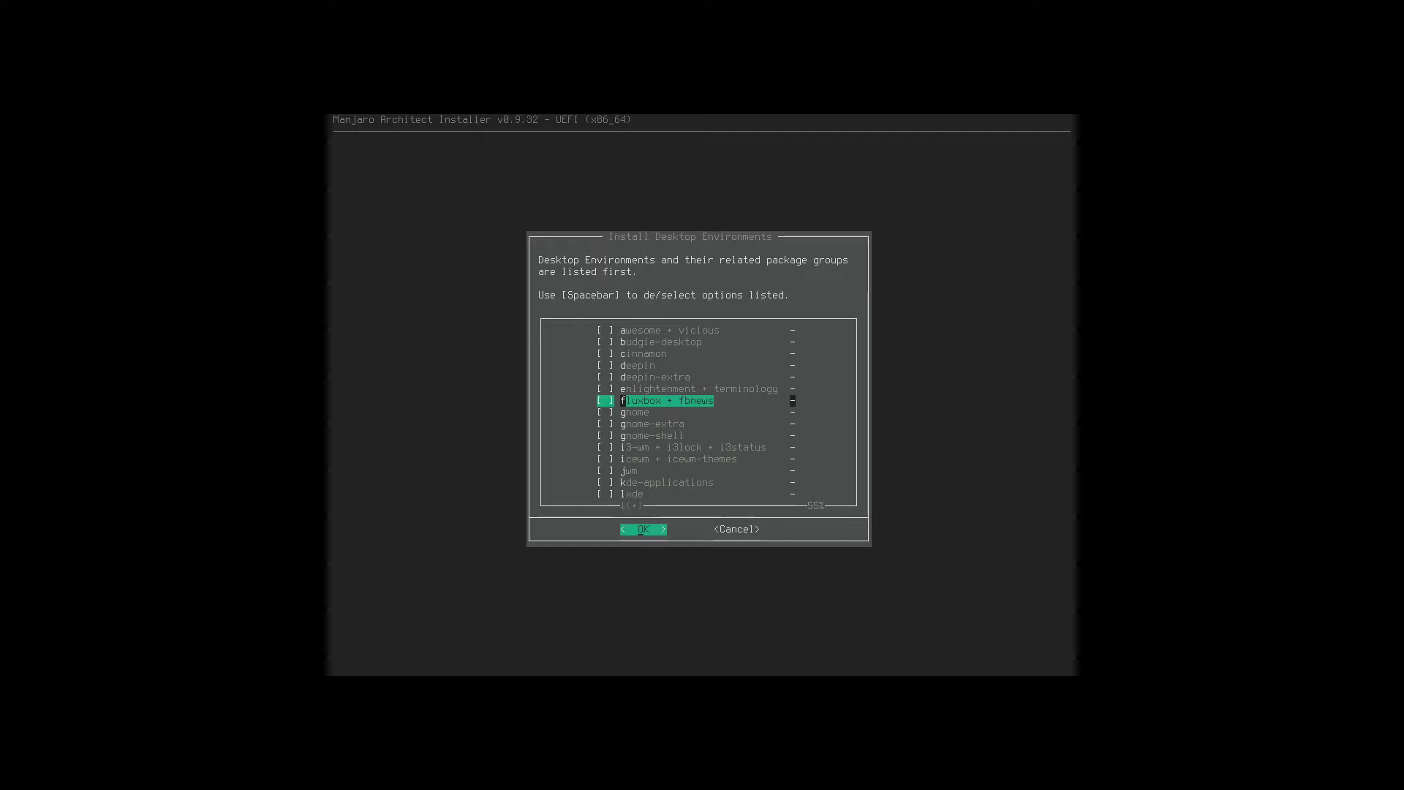
pyautogui.press('Down')
pyautogui.press('Down')
pyautogui.press('Down')
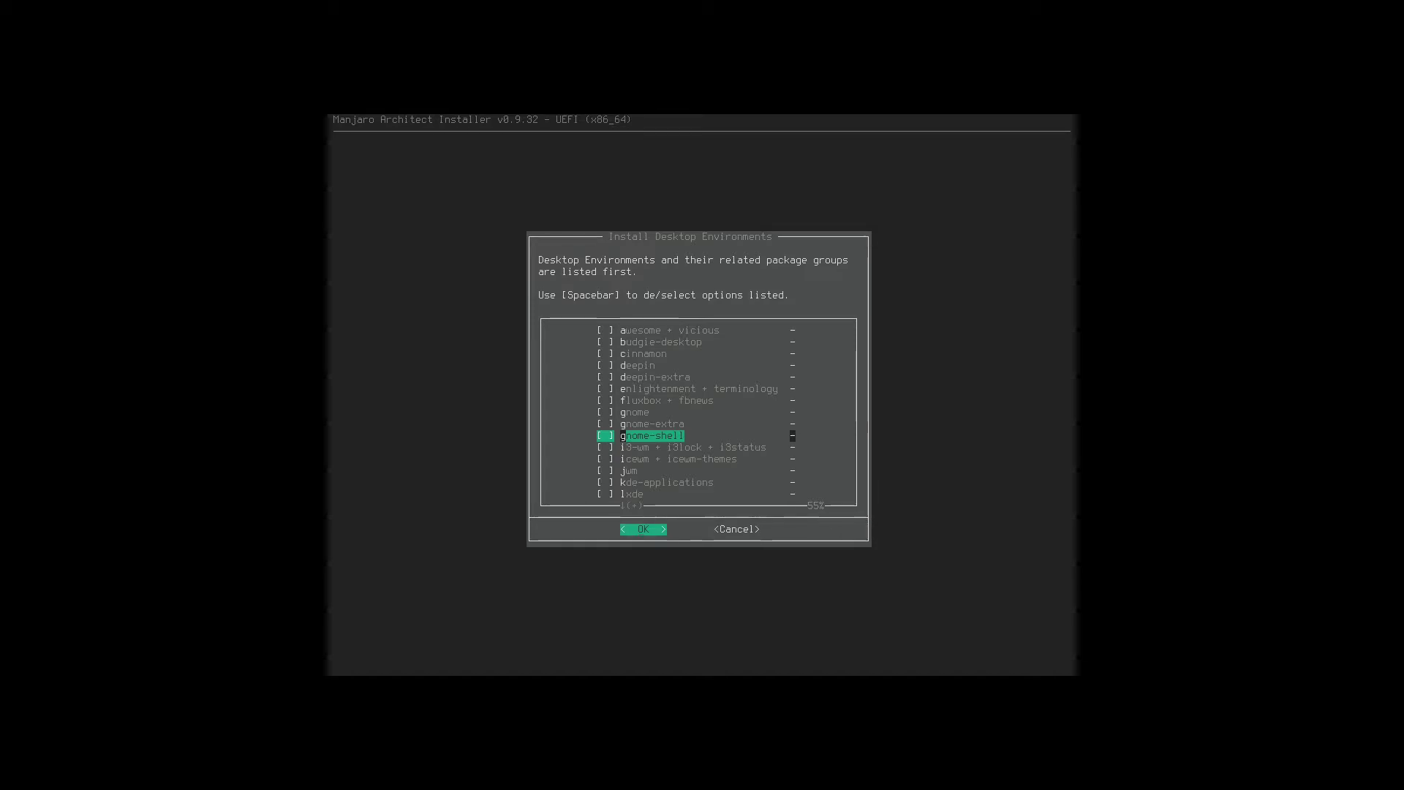
pyautogui.press('Down')
pyautogui.press('Down')
pyautogui.press('Down')
pyautogui.press('Down')
pyautogui.press('Down')
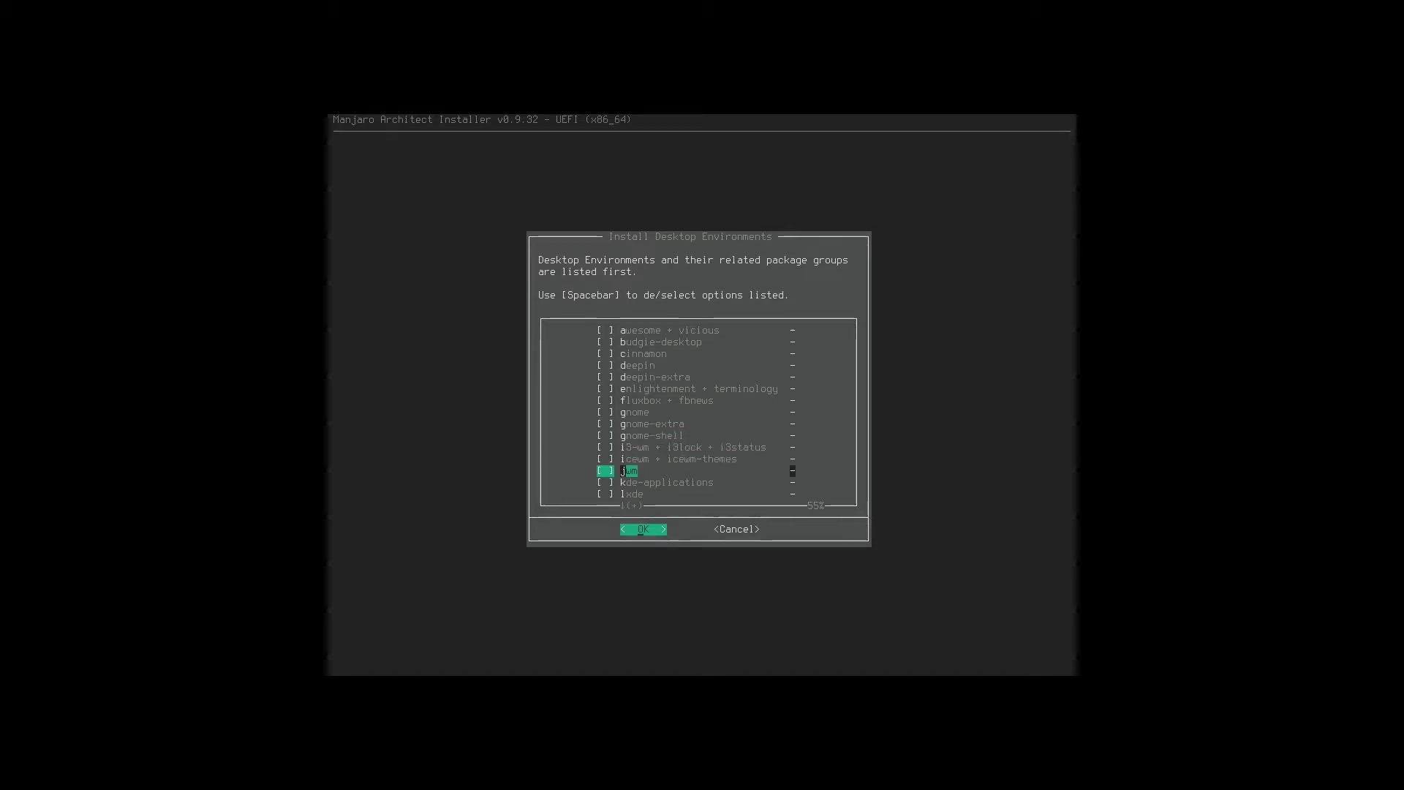
pyautogui.press('Down')
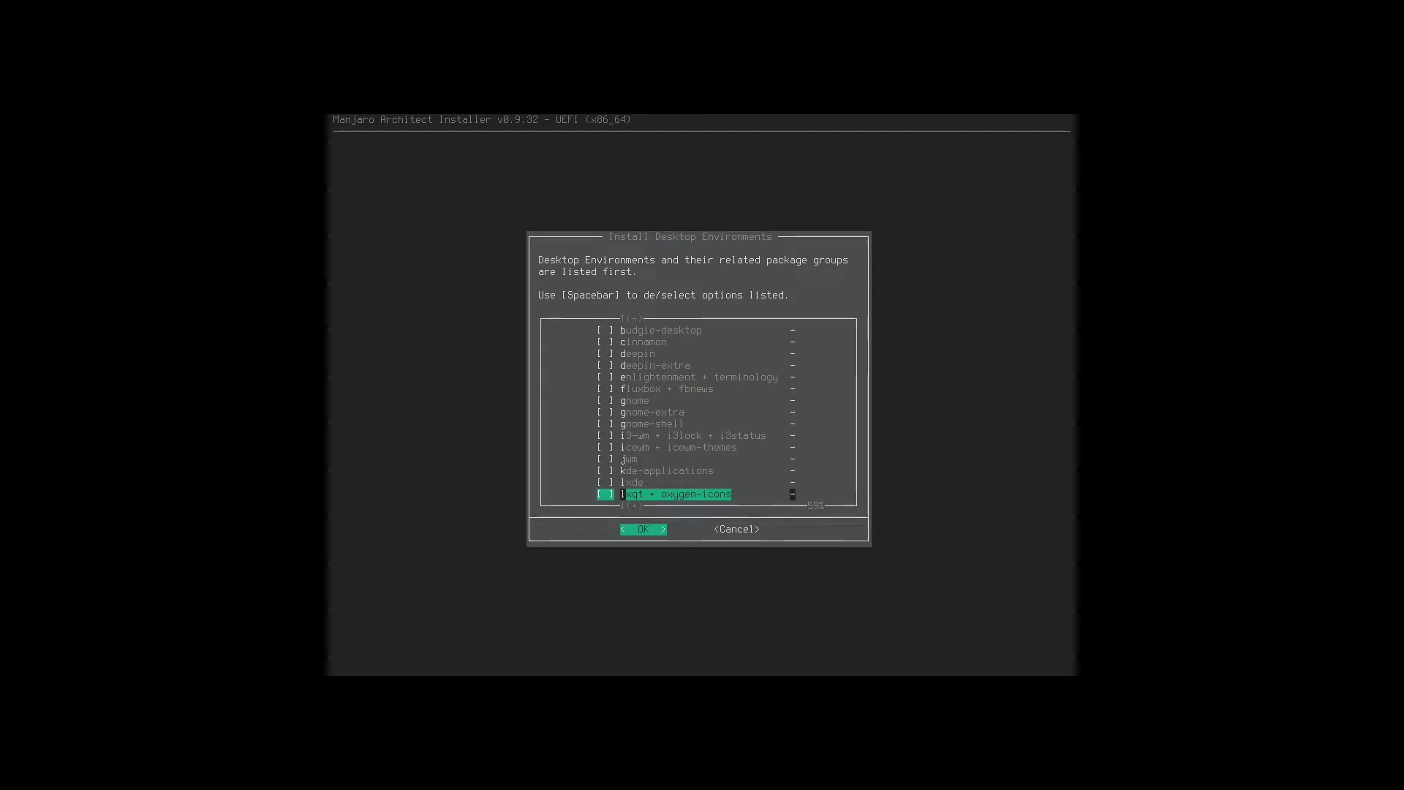
pyautogui.press('Down')
pyautogui.press('Down')
pyautogui.press('Down')
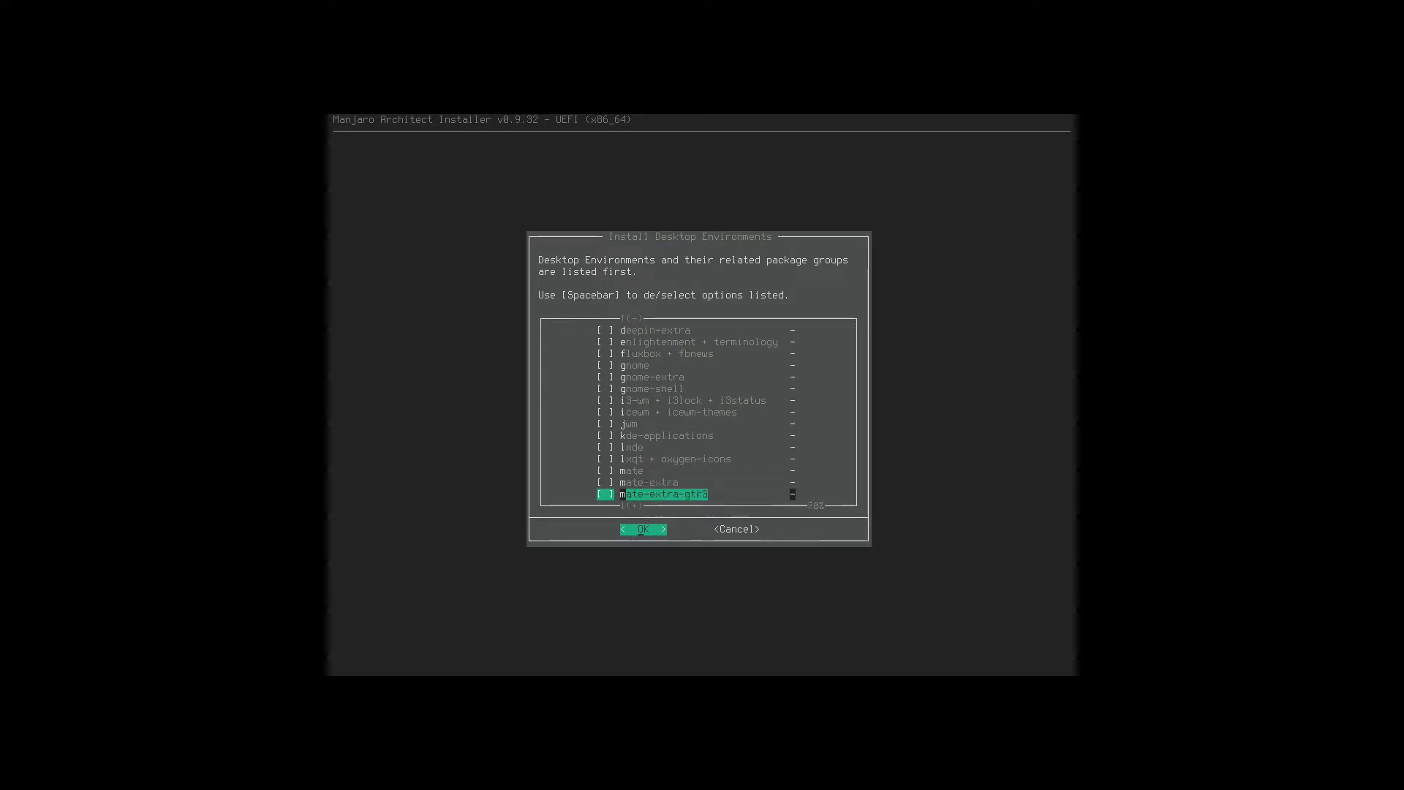
pyautogui.press('Down')
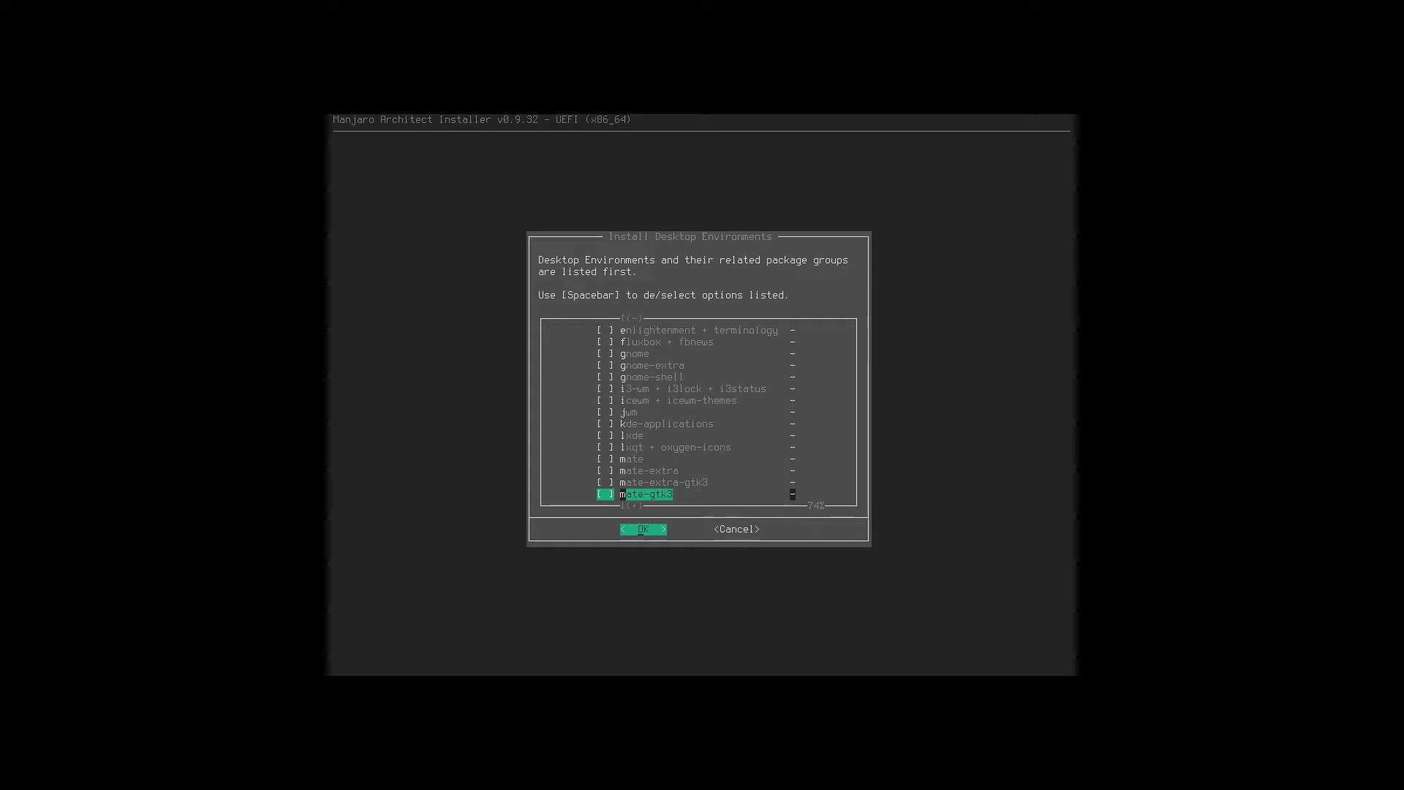
pyautogui.press('Down')
pyautogui.press('Down')
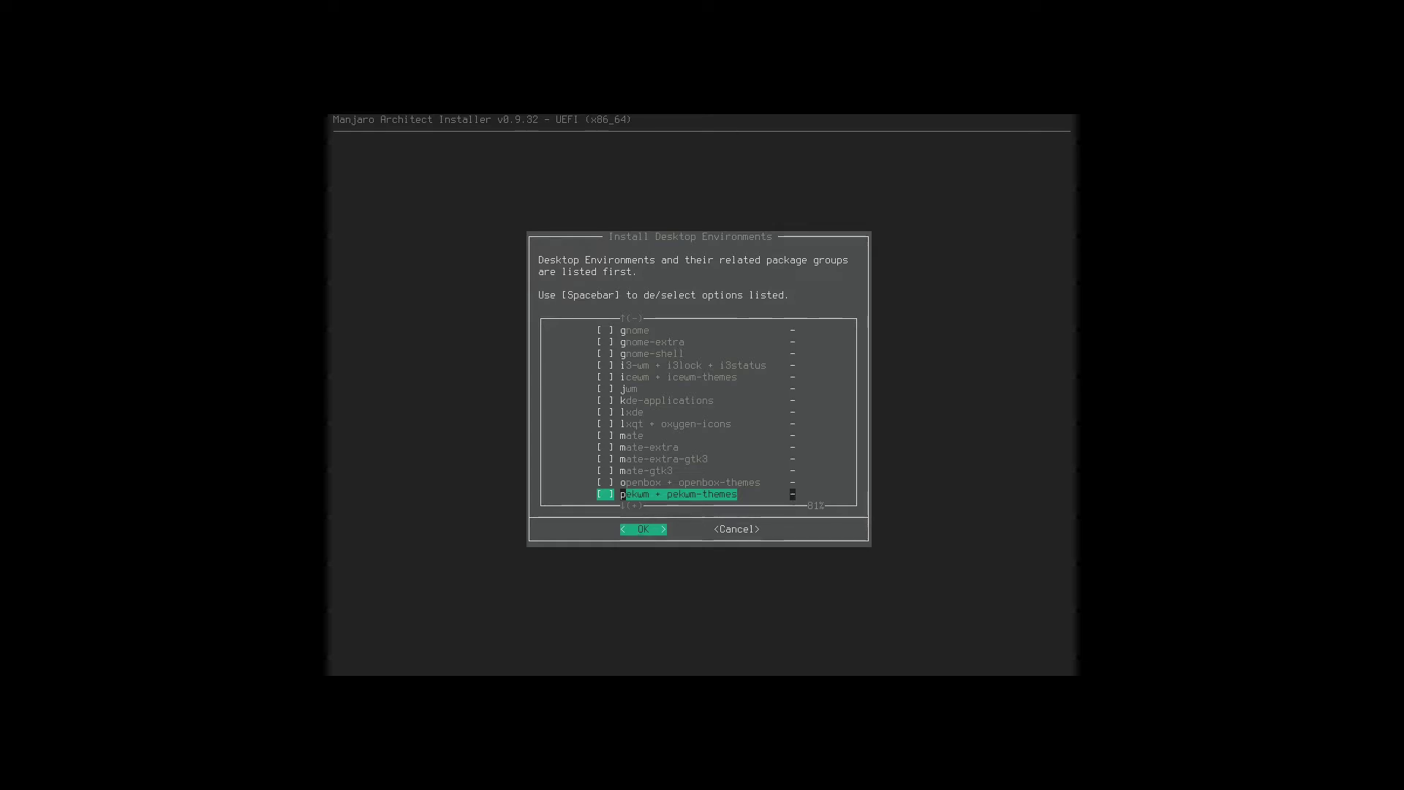
pyautogui.press('Down')
pyautogui.press('Down')
pyautogui.press('Down')
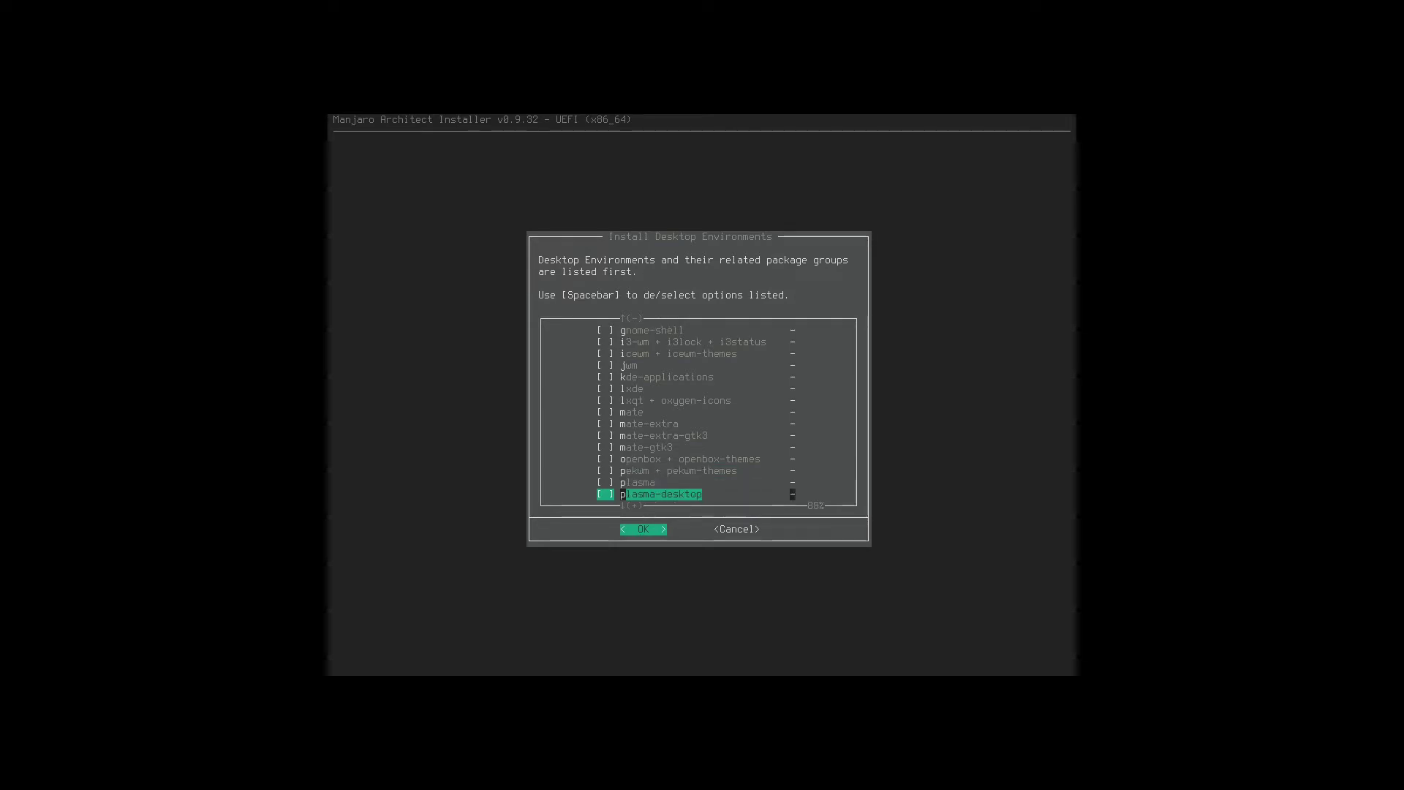
pyautogui.press('Down')
pyautogui.press('Down')
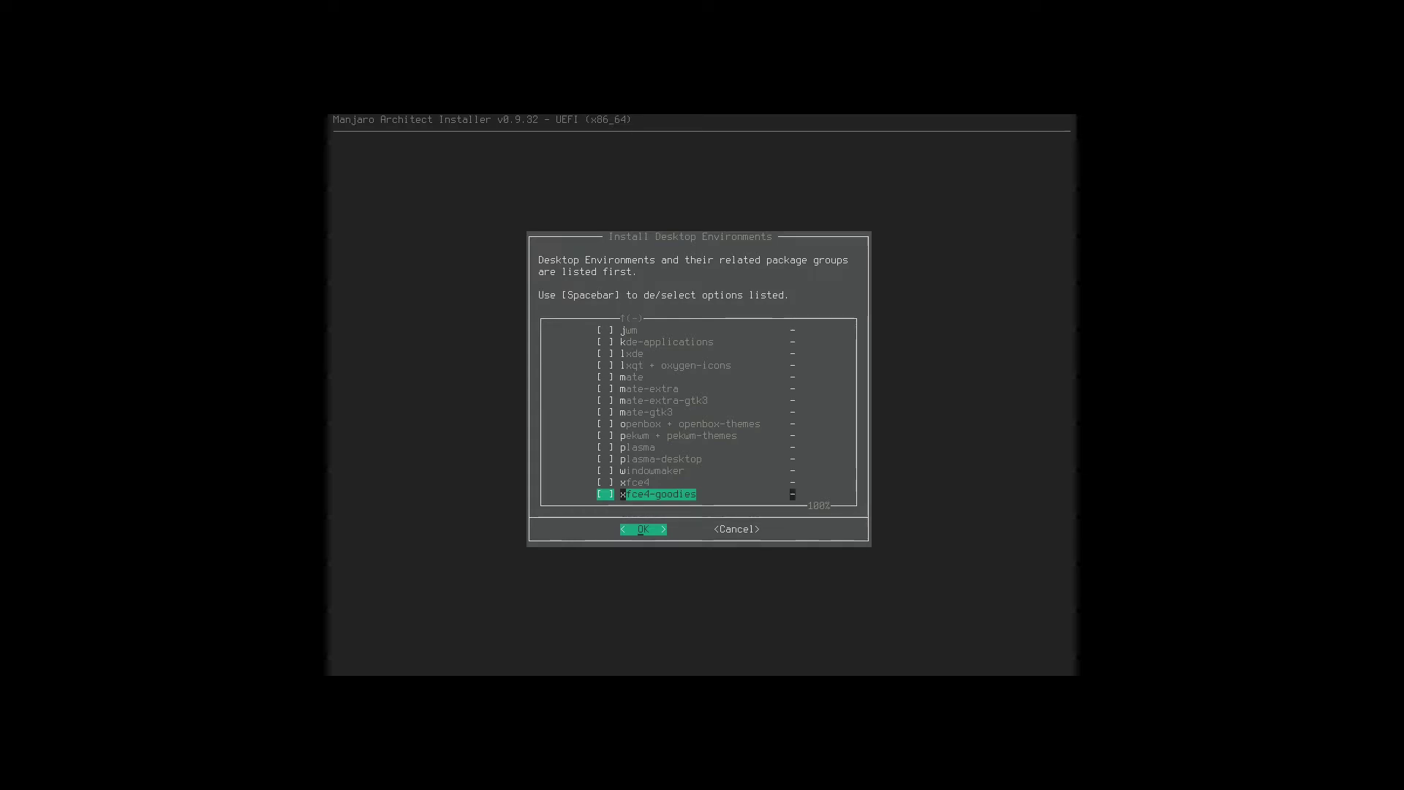
pyautogui.press('Up')
pyautogui.press('Up')
pyautogui.press('Up')
pyautogui.press('Up')
pyautogui.press('Up')
pyautogui.press('Up')
pyautogui.press('Up')
pyautogui.press('Up')
pyautogui.press('Up')
pyautogui.press('Up')
pyautogui.press('Up')
pyautogui.press('Up')
pyautogui.press('Up')
pyautogui.press('Up')
pyautogui.press('Up')
pyautogui.press('Up')
pyautogui.press('Up')
pyautogui.press('Up')
pyautogui.press('Up')
pyautogui.press('Up')
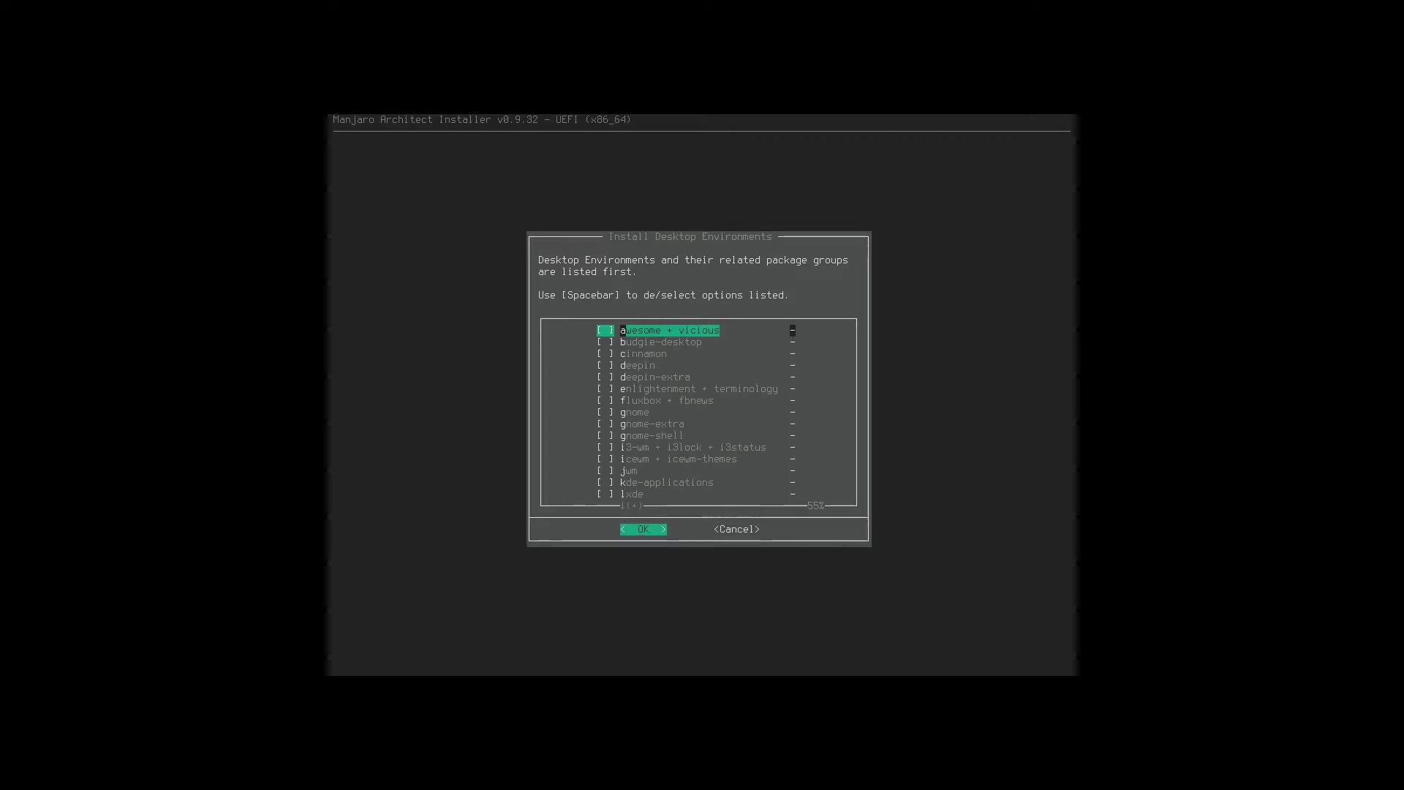
# Tick gnome and openbox + openbox-themes and start installing them.
pyautogui.press('Down')
pyautogui.press('Down')
pyautogui.press('Down')
pyautogui.press('Down')
pyautogui.press('Down')
pyautogui.press('Down')
pyautogui.press('Down')
pyautogui.press('Down')
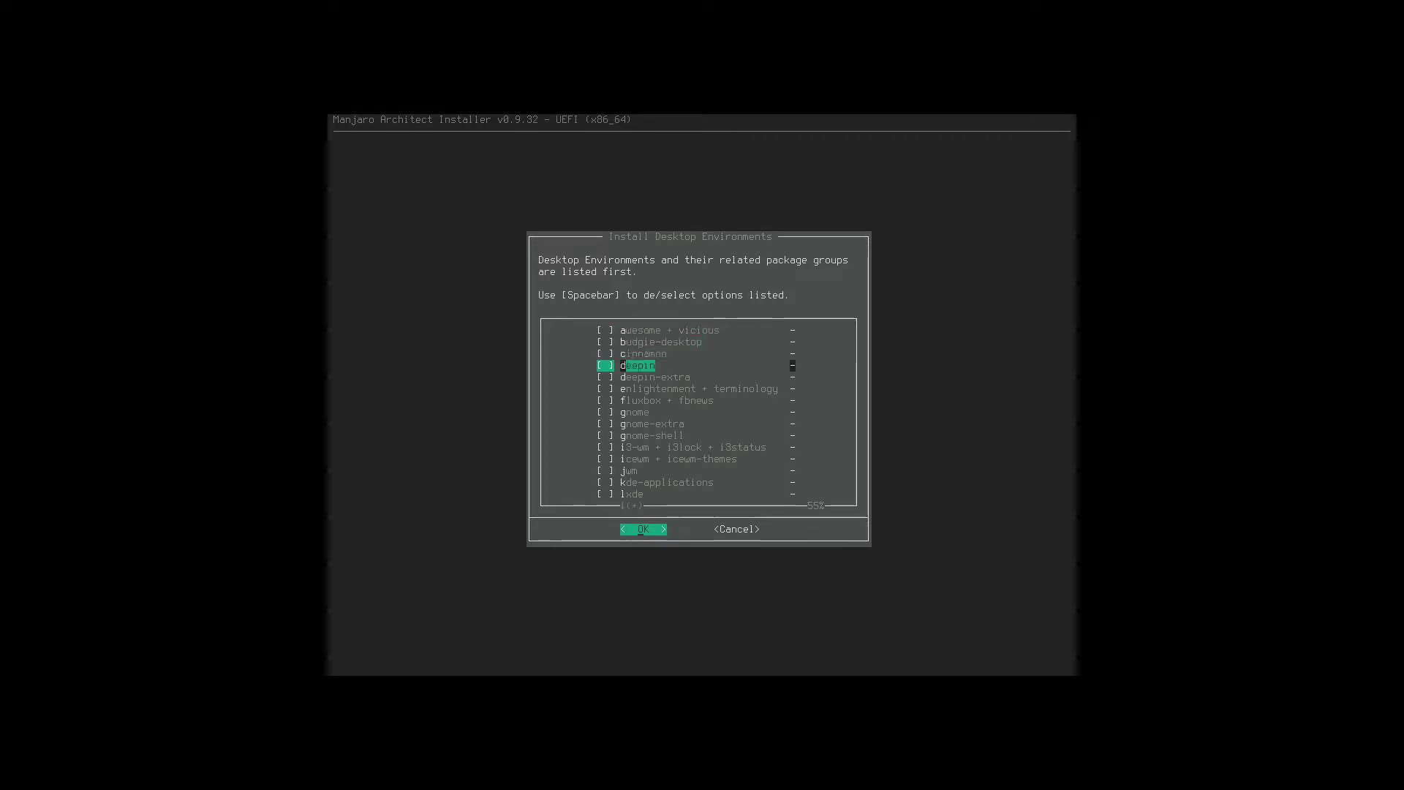
pyautogui.press('Up')
pyautogui.press('space')
pyautogui.press('Down')
pyautogui.press('Down')
pyautogui.press('Down')
pyautogui.press('Down')
pyautogui.press('Down')
pyautogui.press('Down')
pyautogui.press('Down')
pyautogui.press('Down')
pyautogui.press('Down')
pyautogui.press('Down')
pyautogui.press('Down')
pyautogui.press('Down')
pyautogui.press('Down')
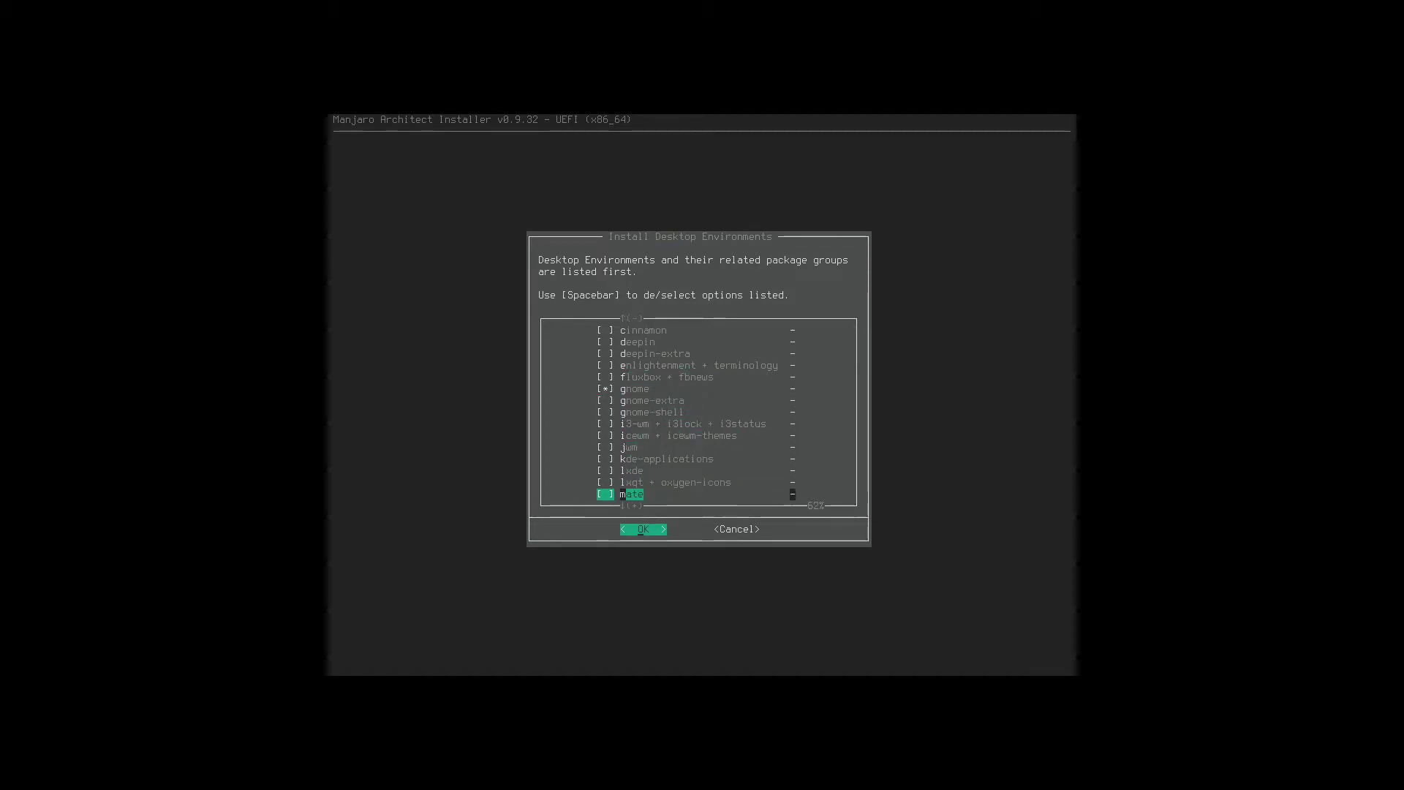
pyautogui.press('space')
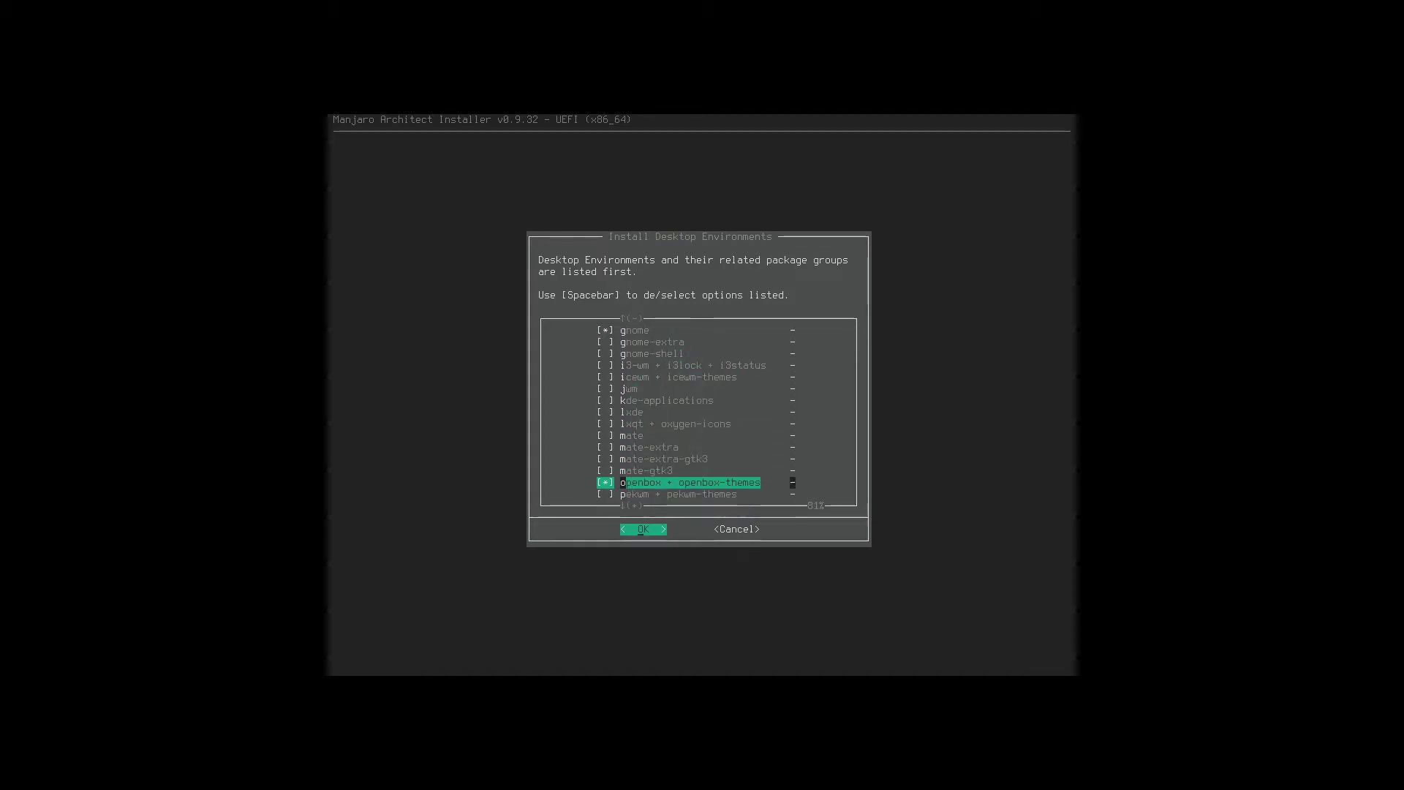
pyautogui.press('Return')
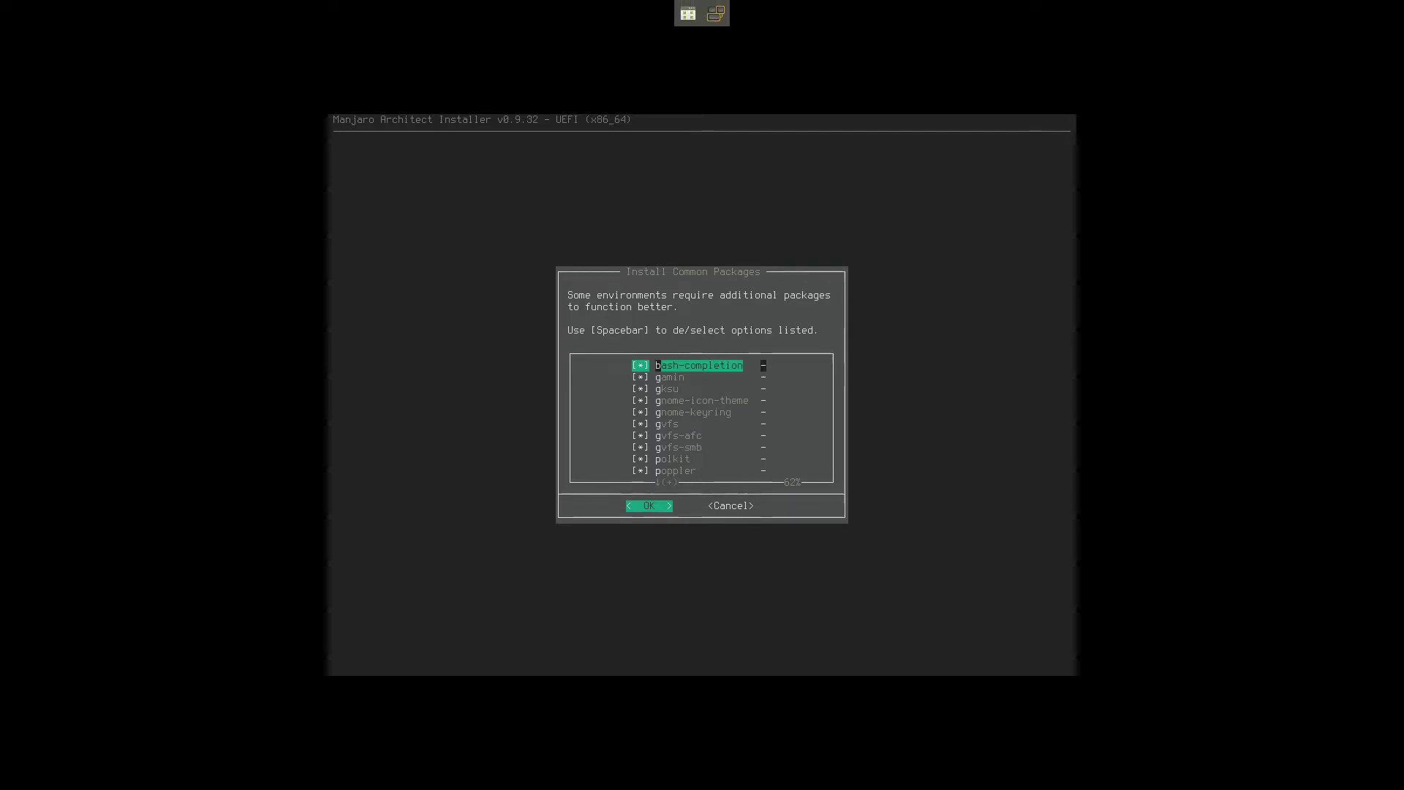
# Review the common packages down to xterm, keep all ticked, and install them.
pyautogui.press('Down')
pyautogui.press('Down')
pyautogui.press('Down')
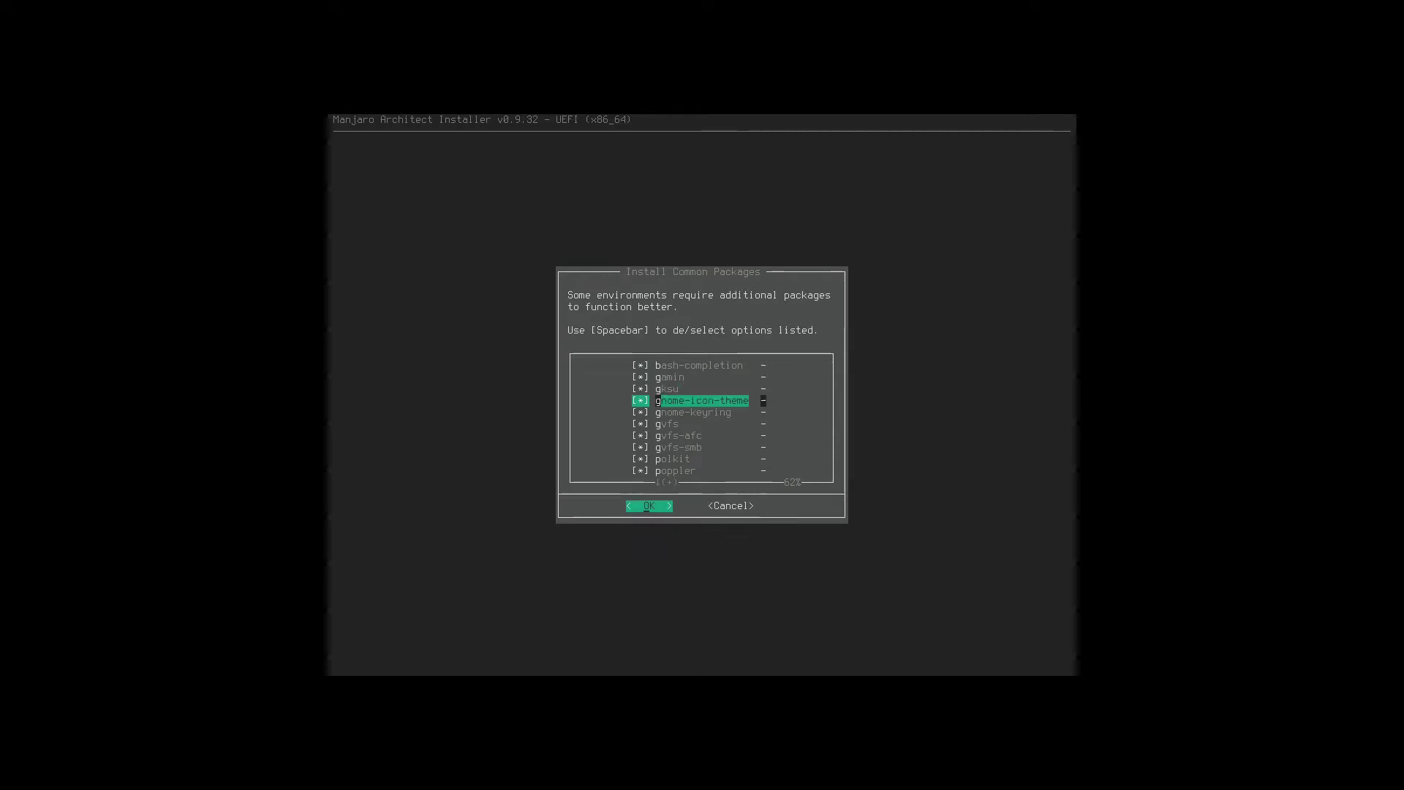
pyautogui.press('Down')
pyautogui.press('Down')
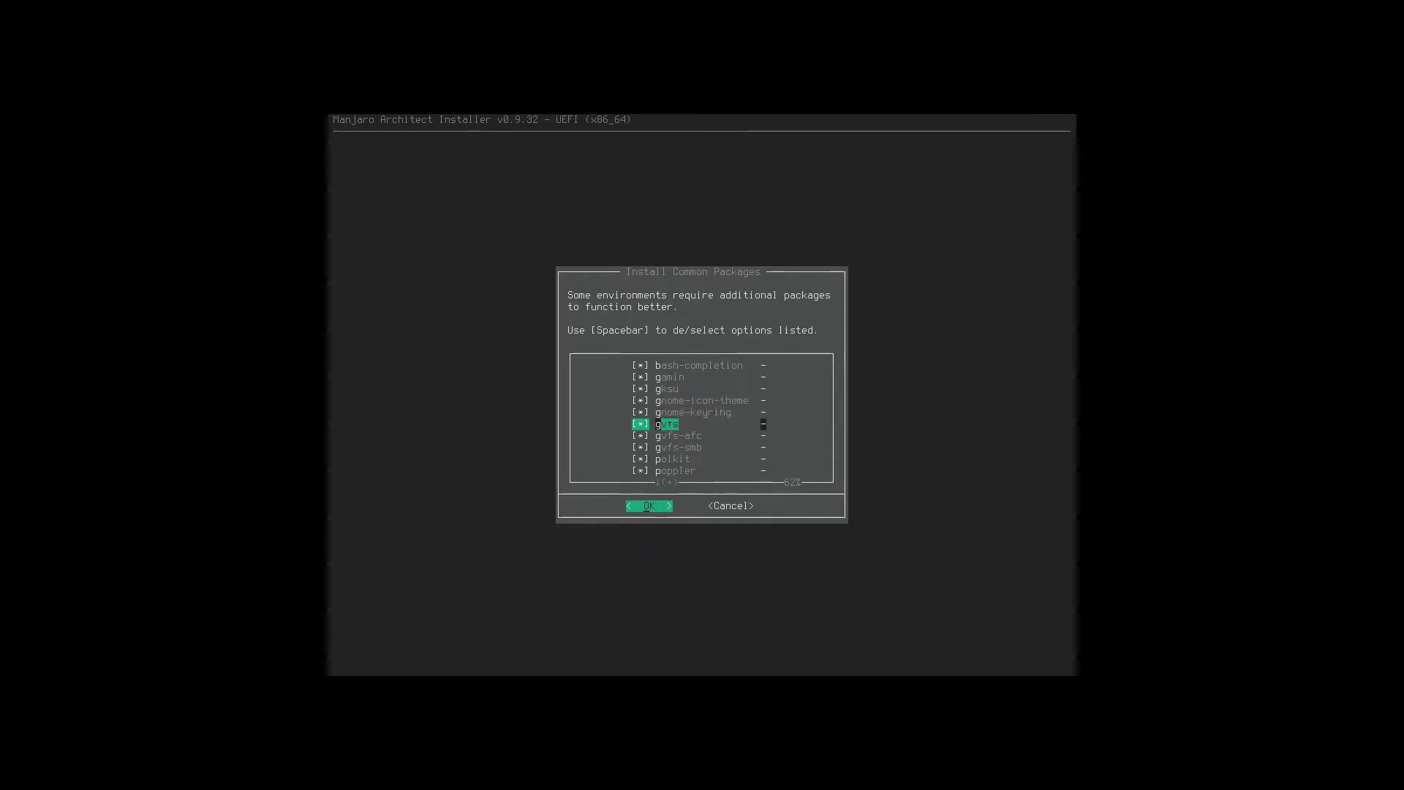
pyautogui.press('Down')
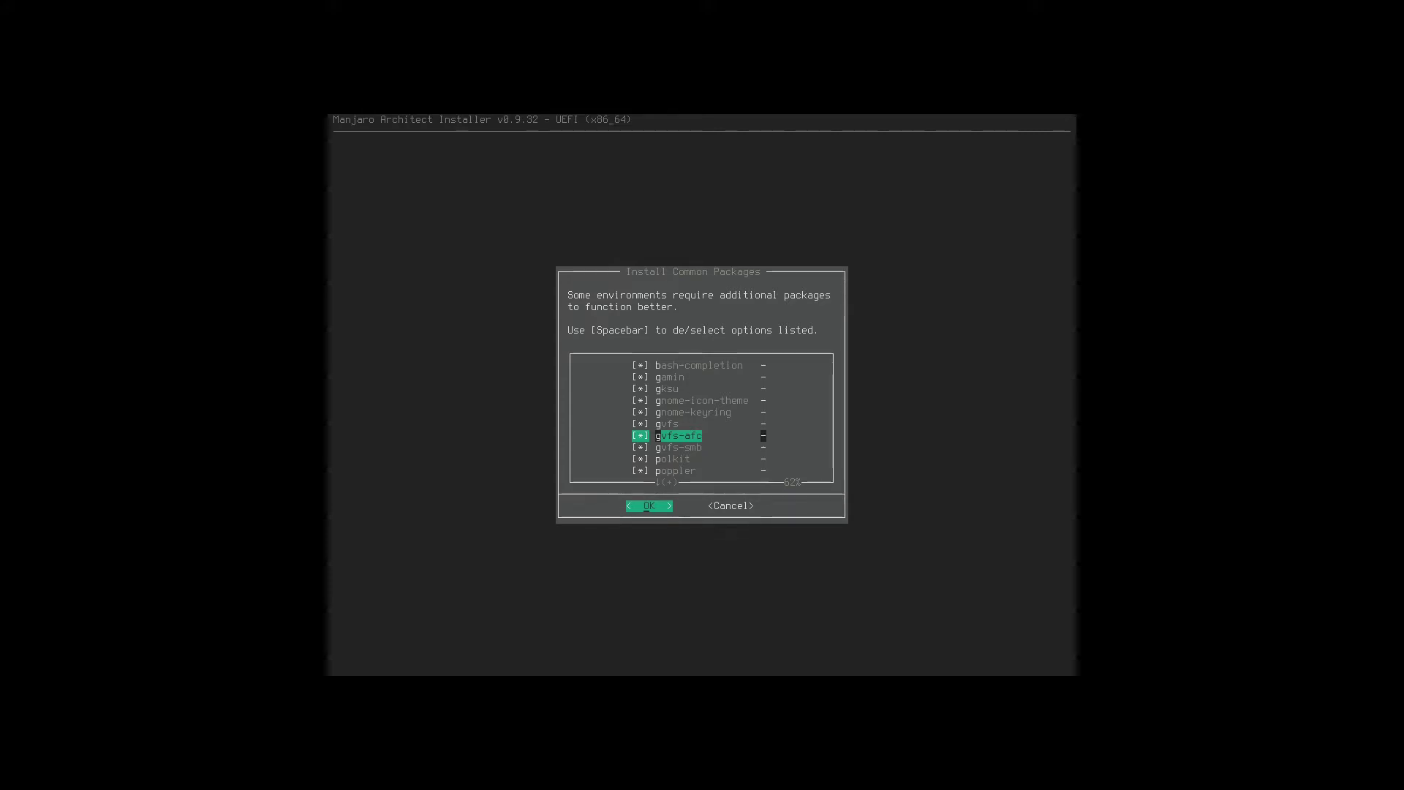
pyautogui.press('Down')
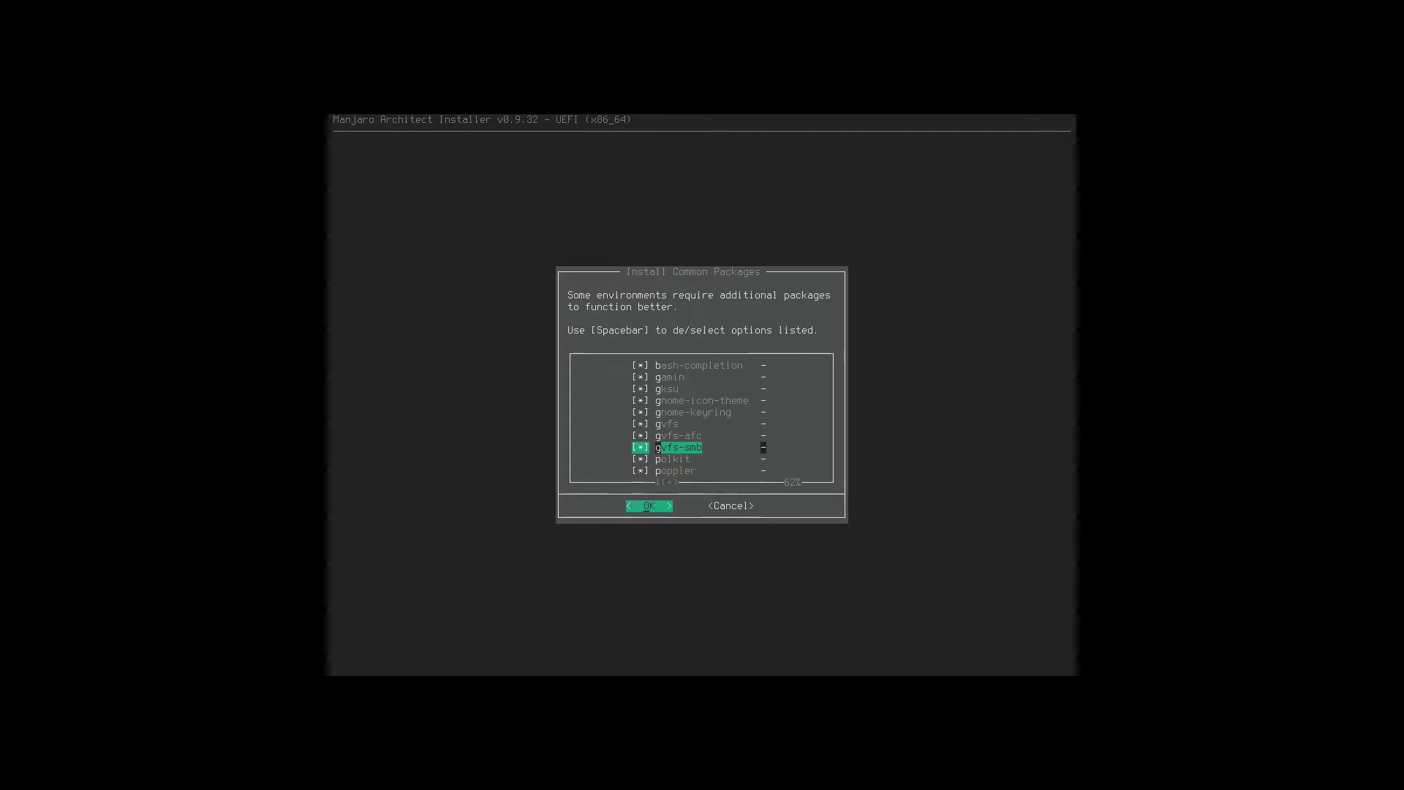
pyautogui.press('Down')
pyautogui.press('Down')
pyautogui.press('Down')
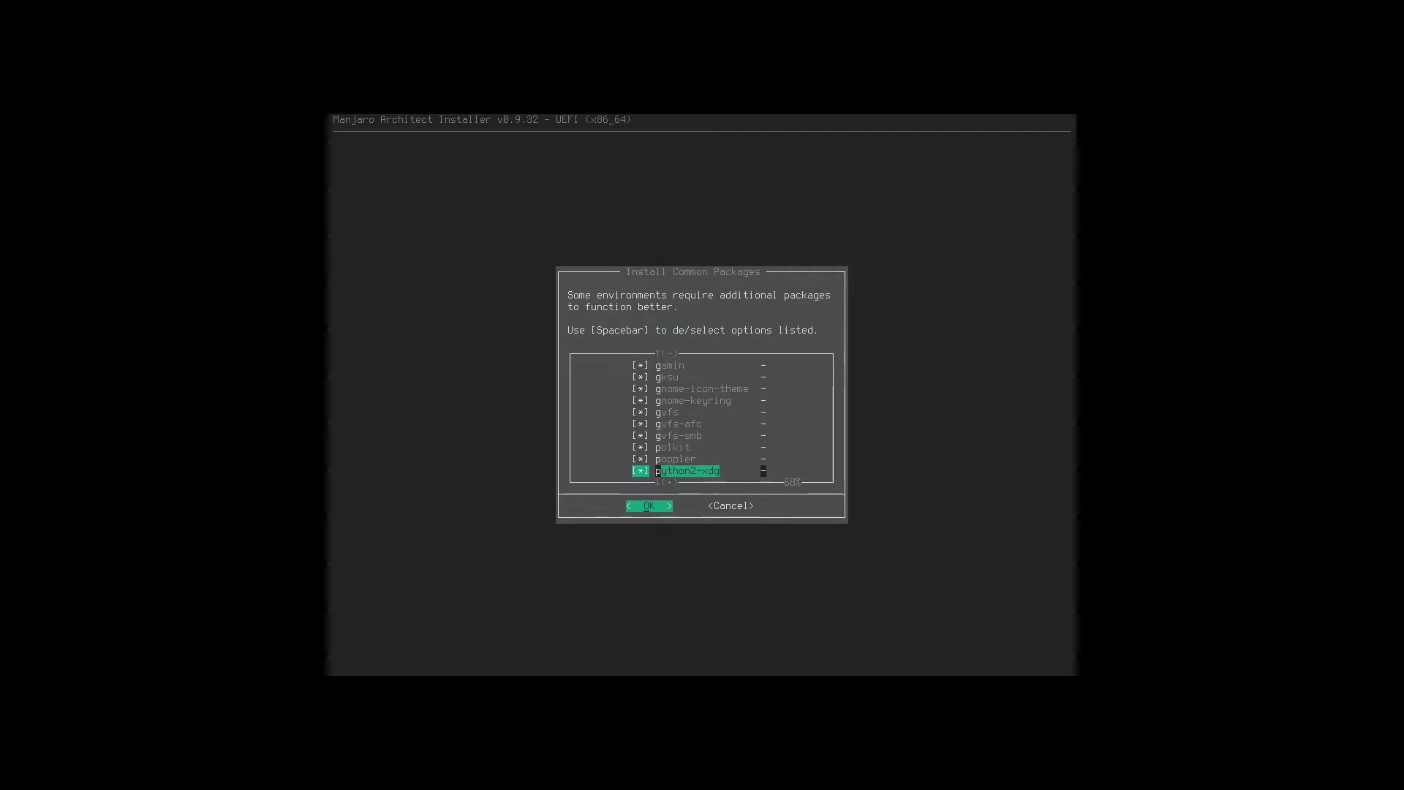
pyautogui.press('Down')
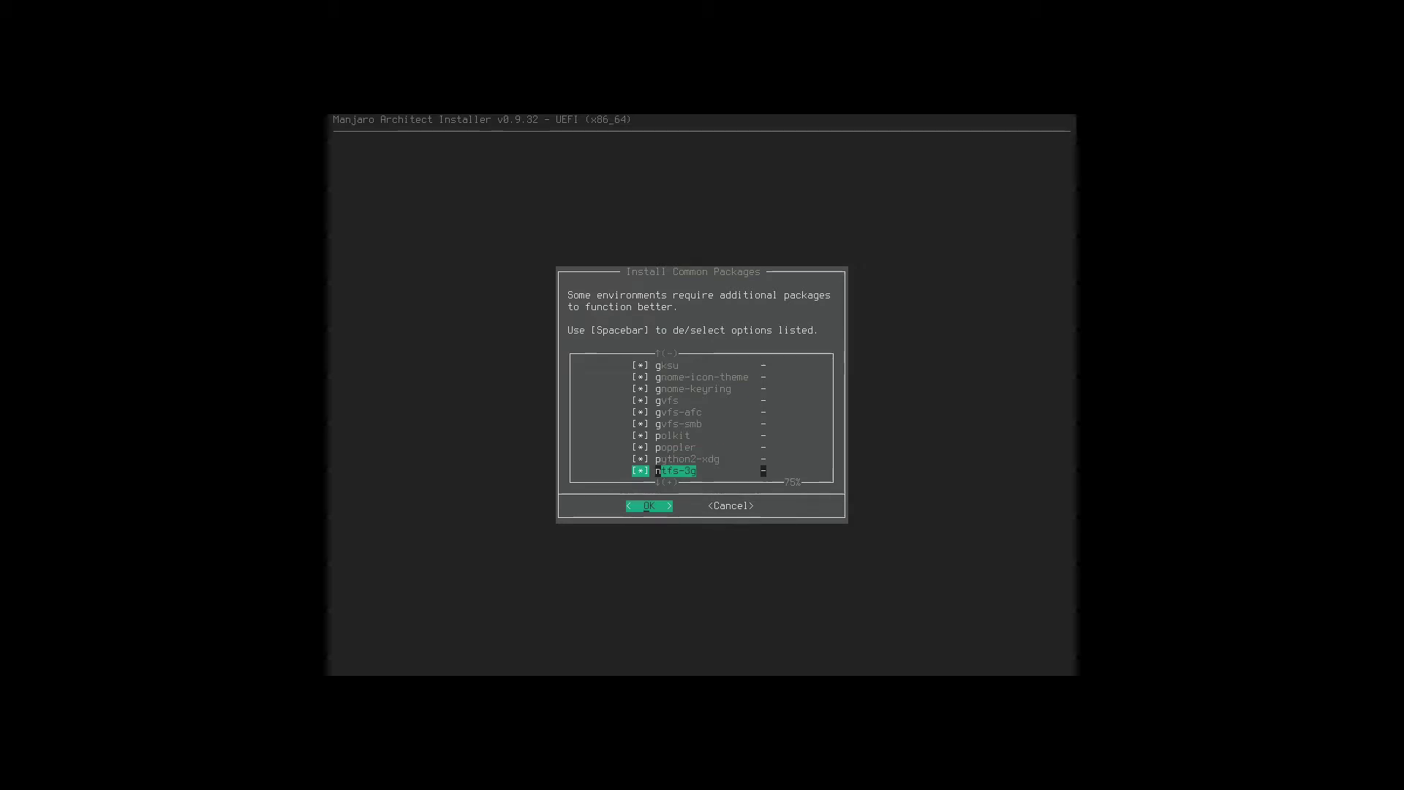
pyautogui.press('Down')
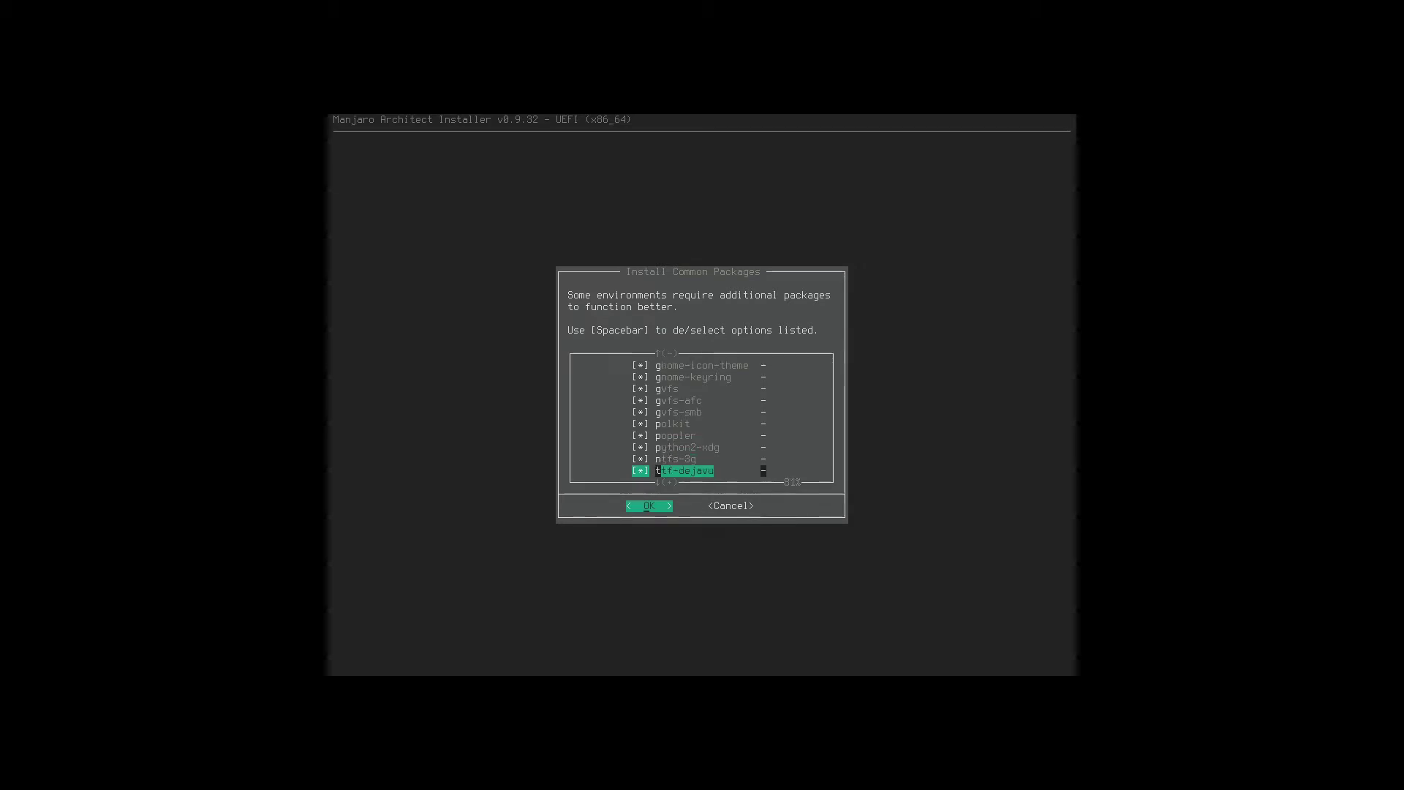
pyautogui.press('Down')
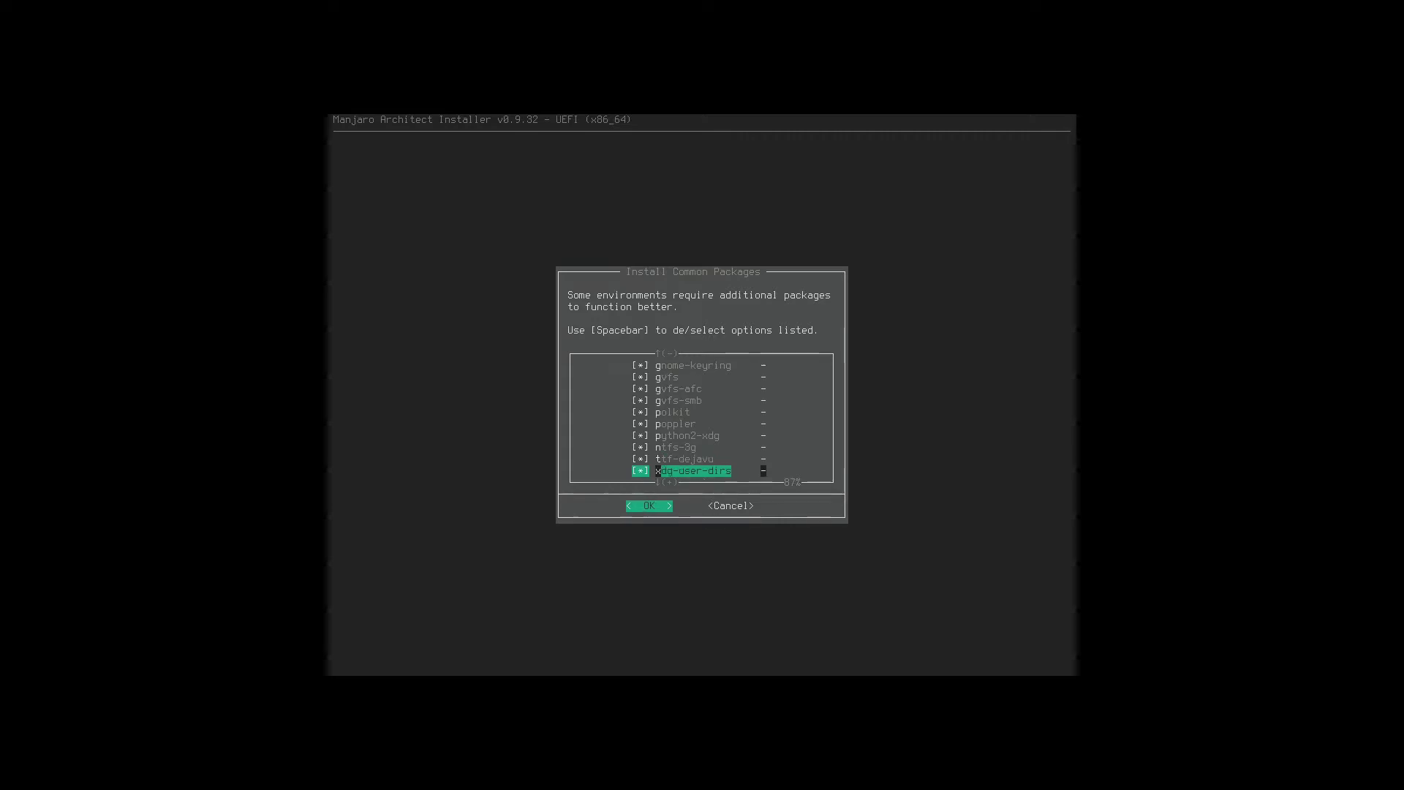
pyautogui.press('Down')
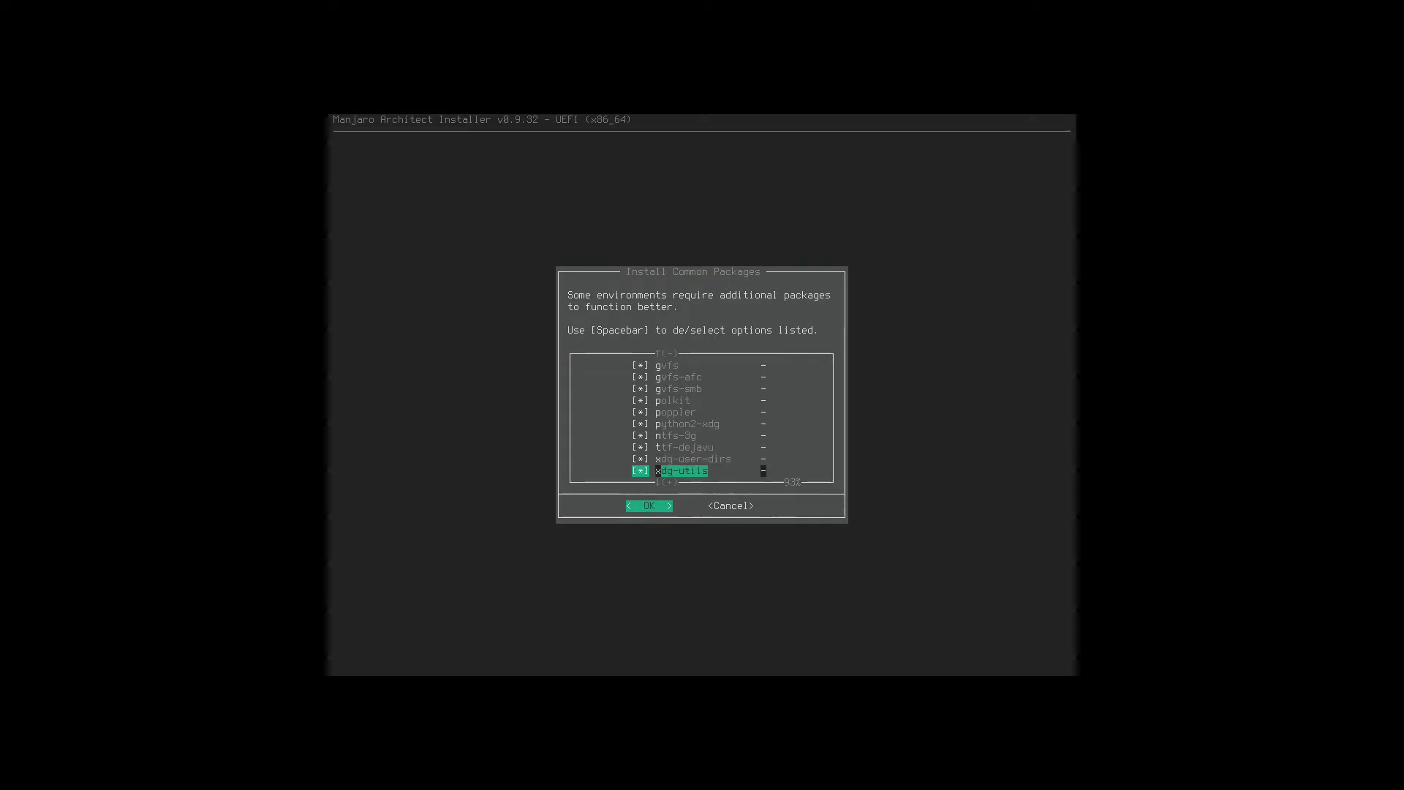
pyautogui.press('Down')
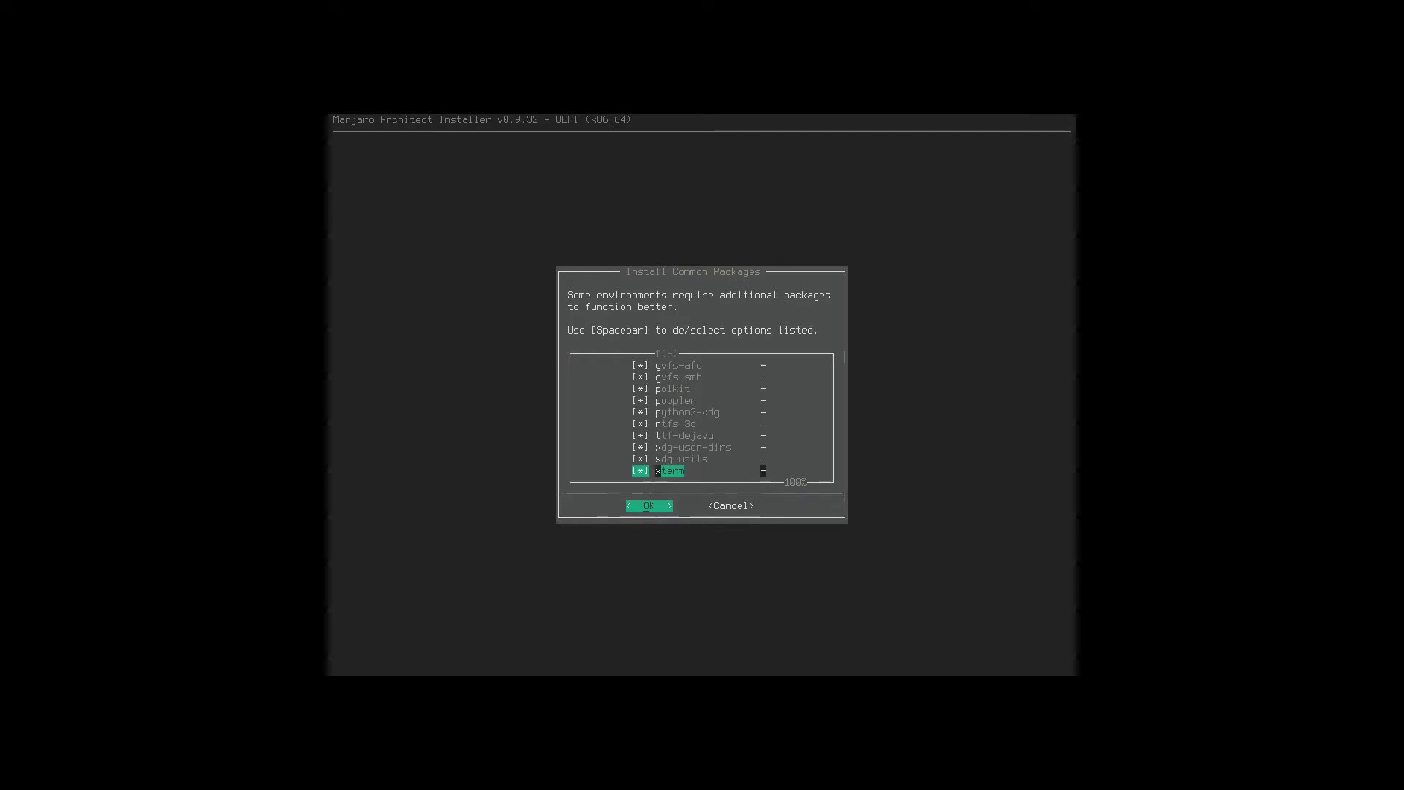
pyautogui.press('Return')
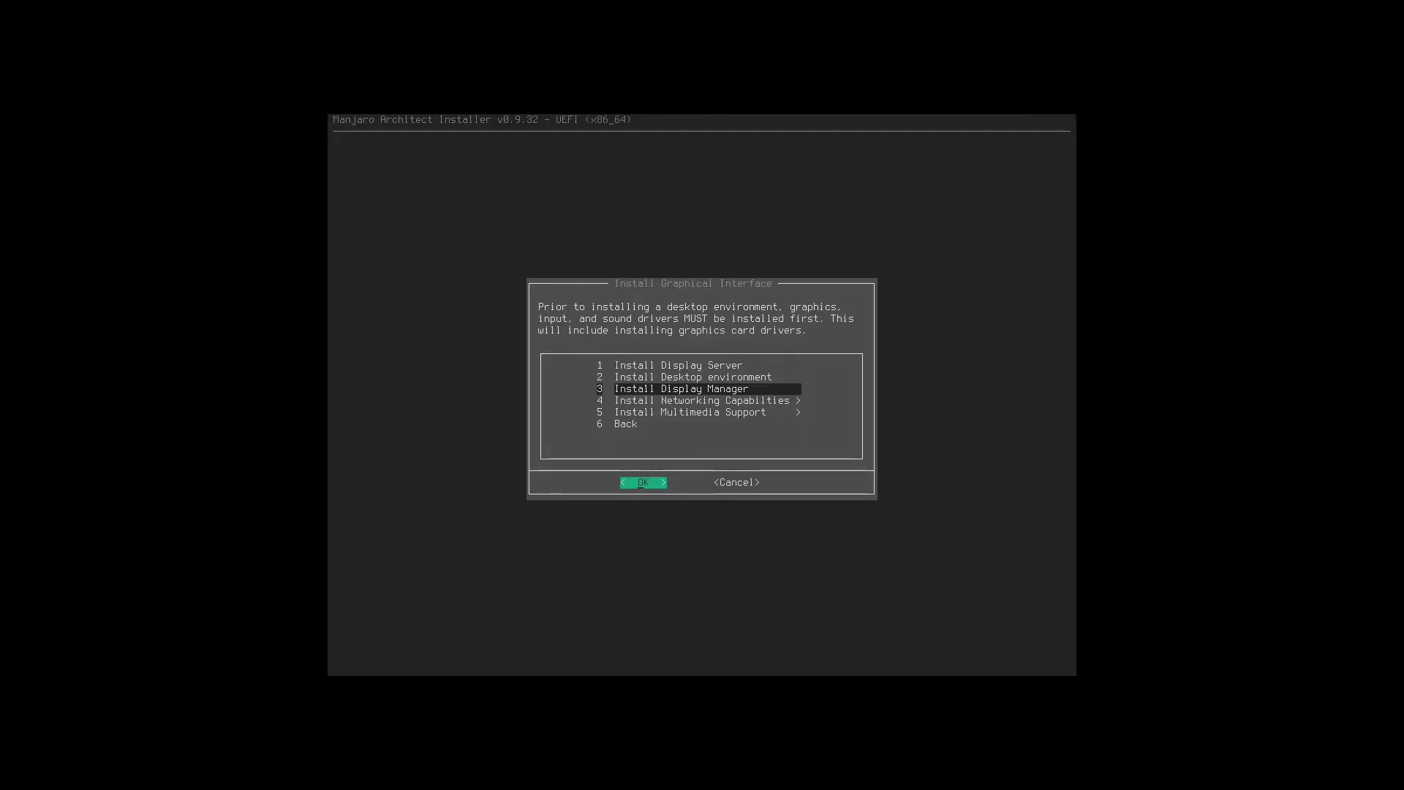
# Install and enable gdm as the display manager, then dismiss the confirmation.
pyautogui.press('Return')
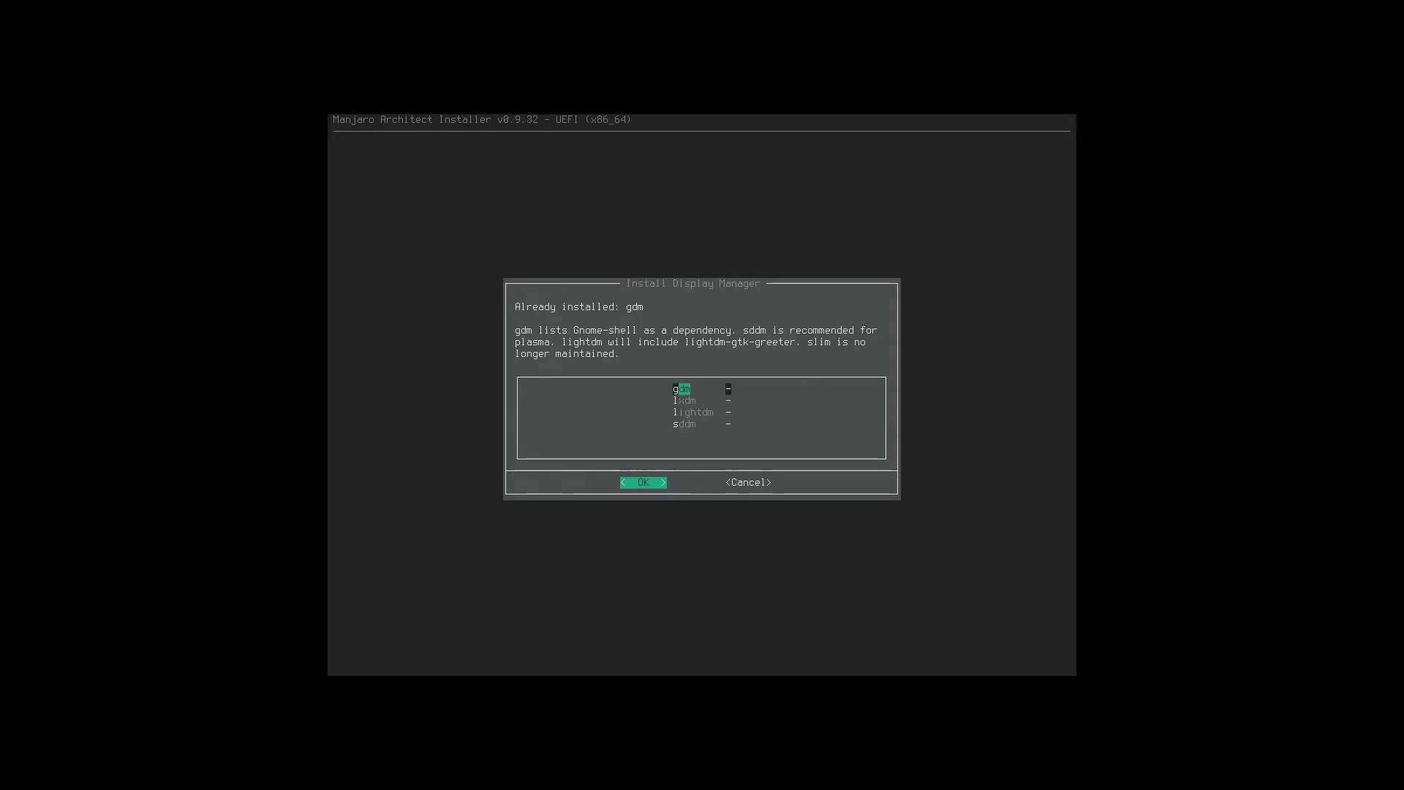
pyautogui.press('Return')
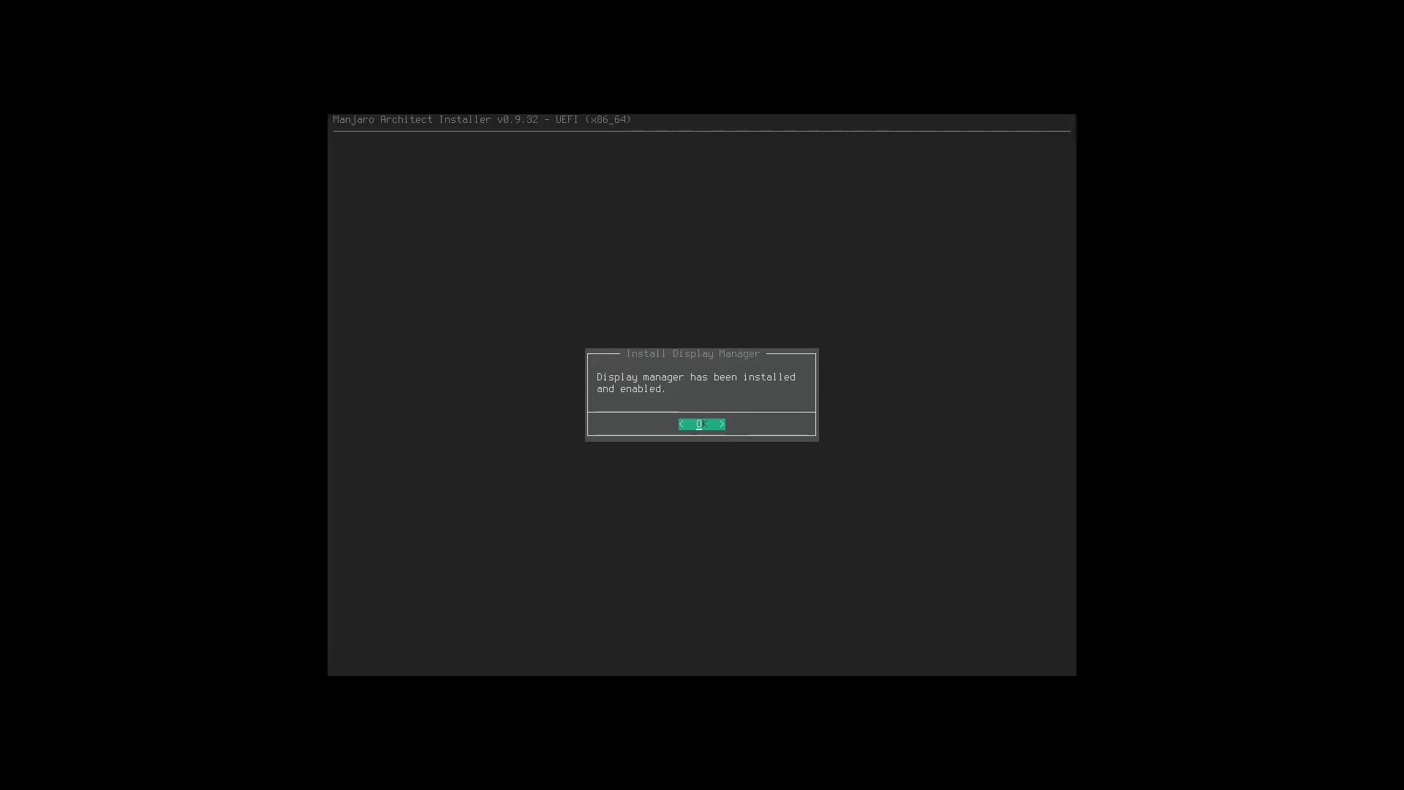
pyautogui.press('Return')
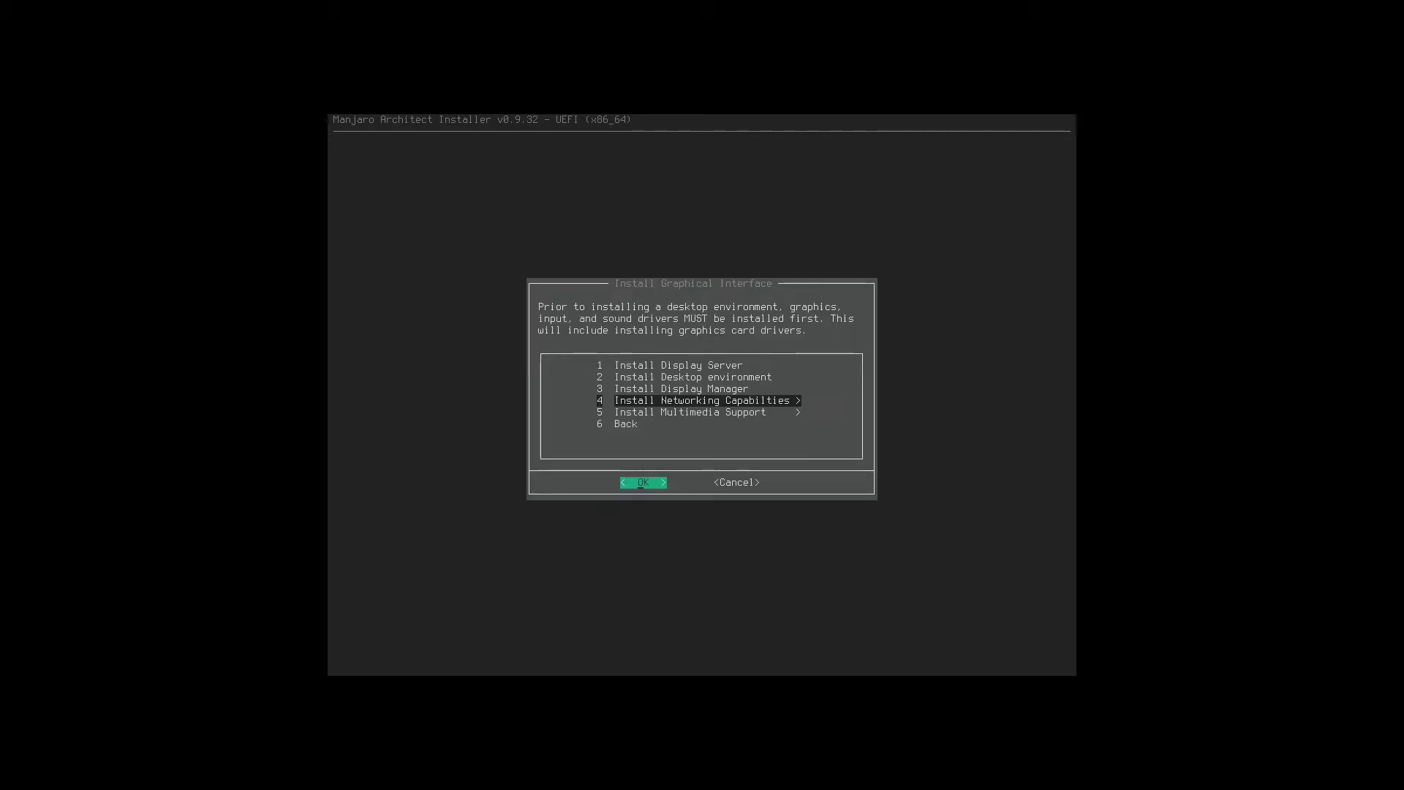
# Under Install Networking Capabilities, install and enable NetworkManager as the network connection manager.
pyautogui.press('Return')
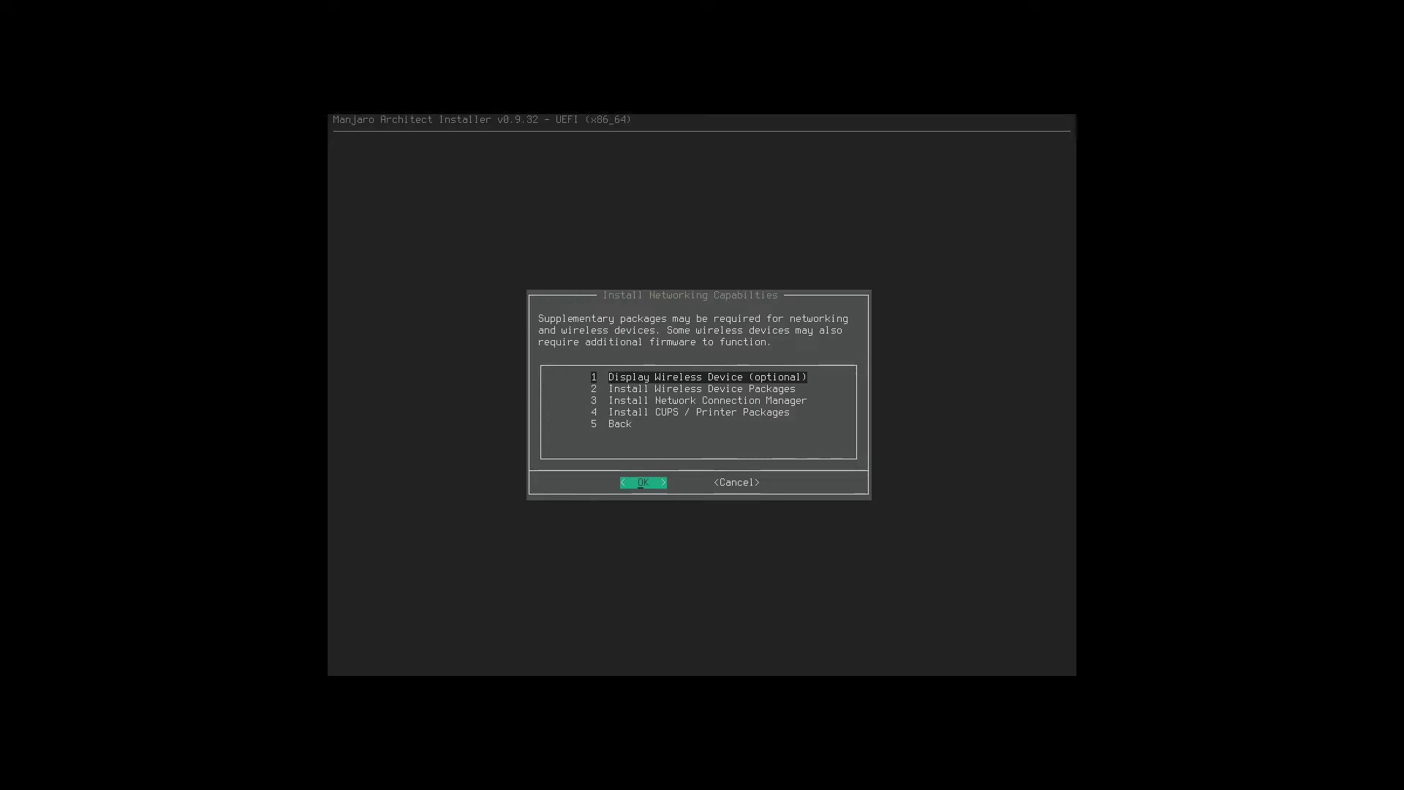
pyautogui.press('Return')
pyautogui.press('Return')
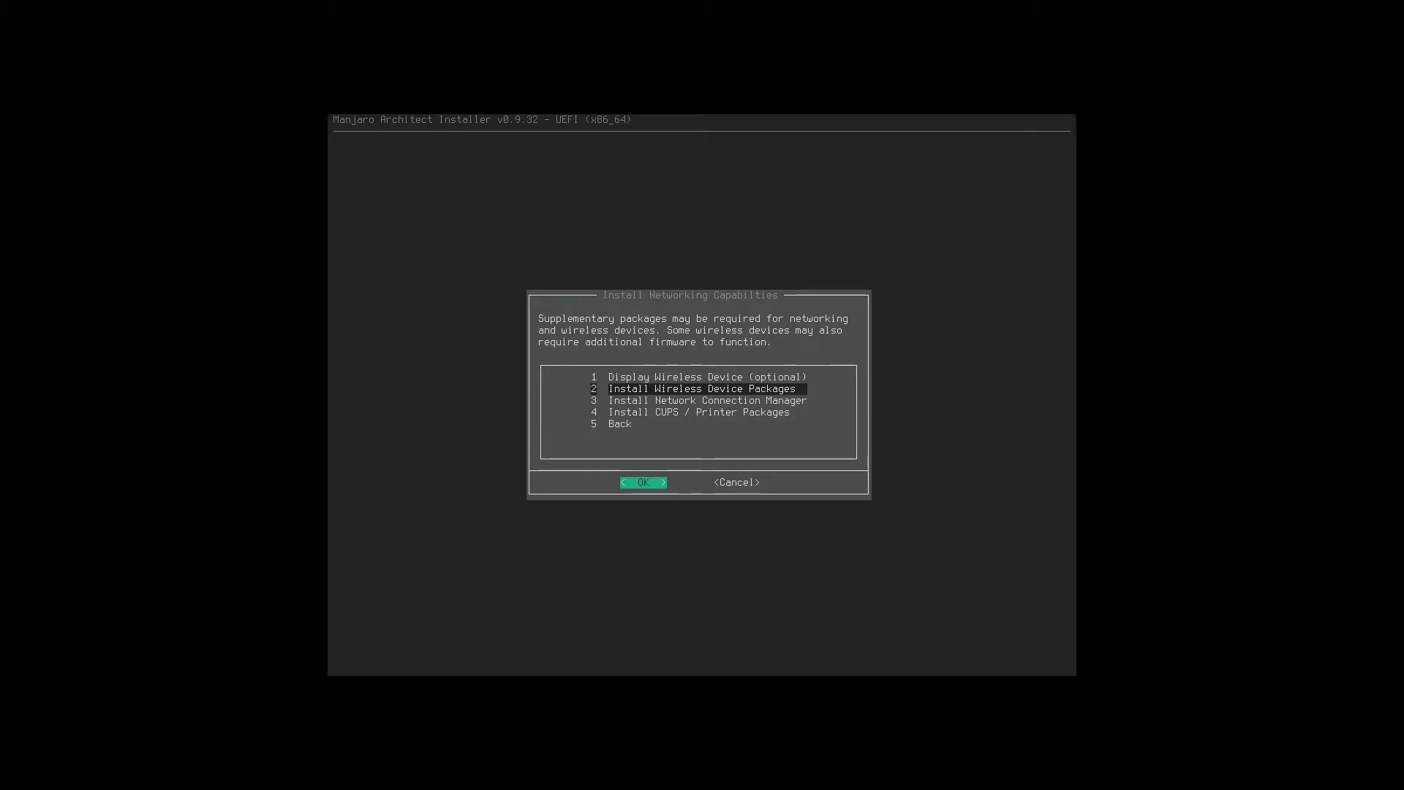
pyautogui.press('Down')
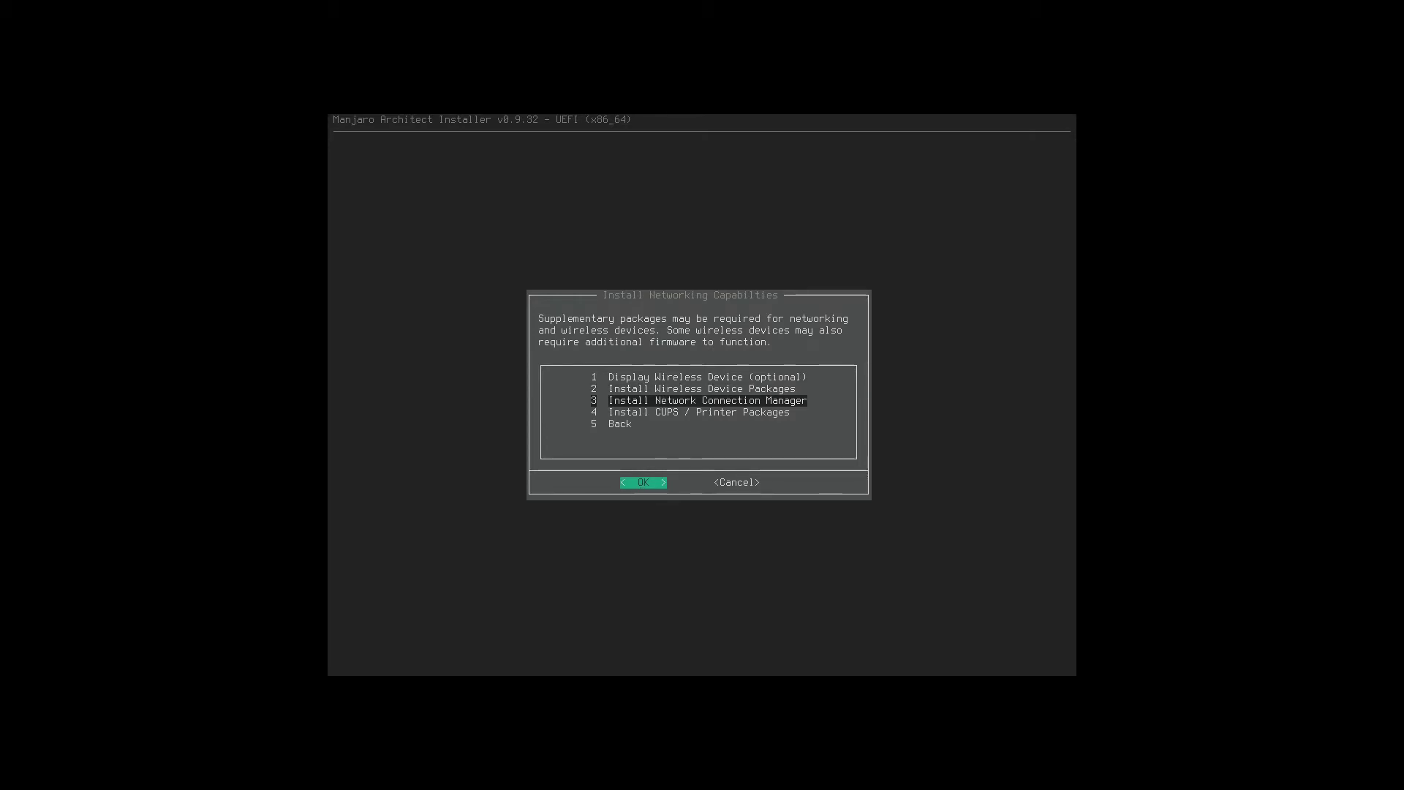
pyautogui.press('Return')
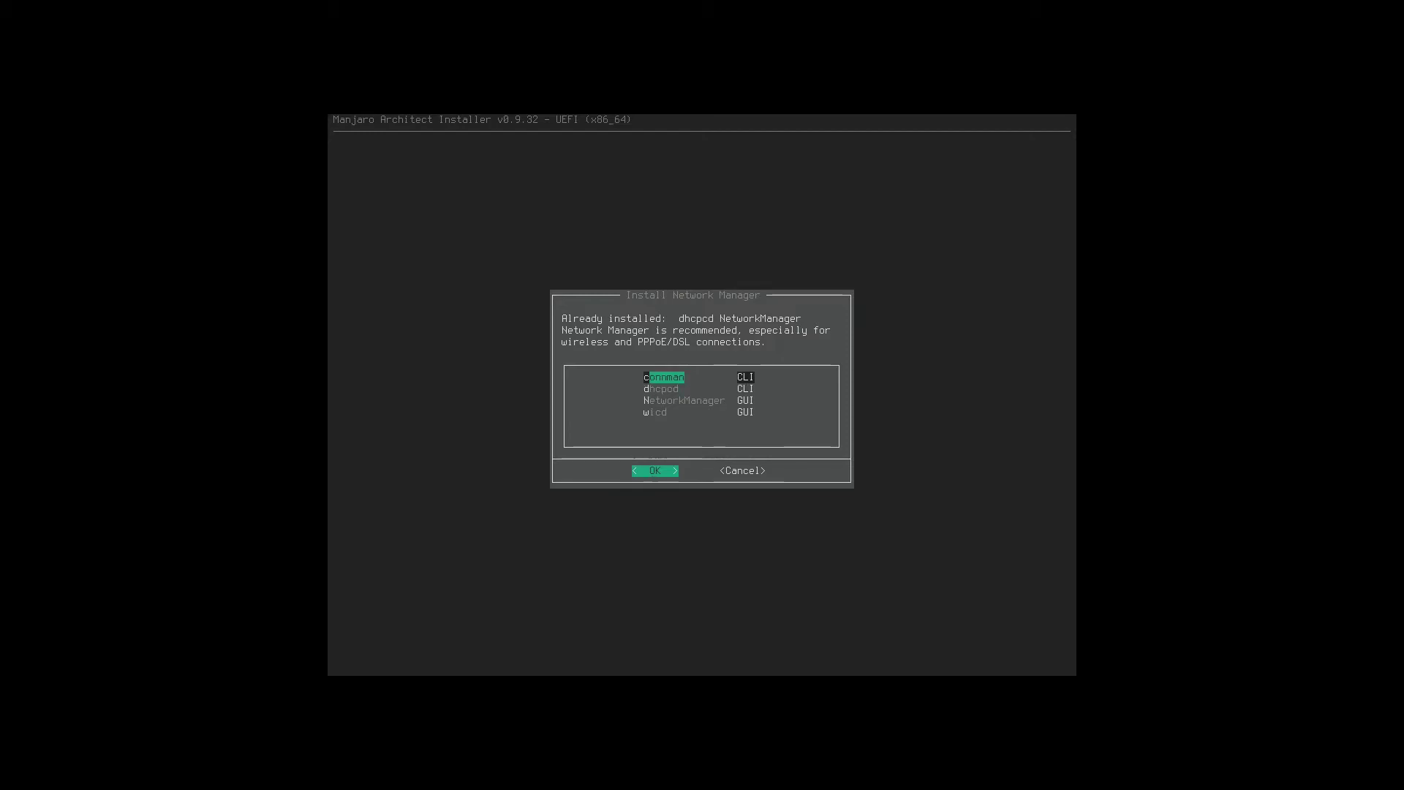
pyautogui.press('Down')
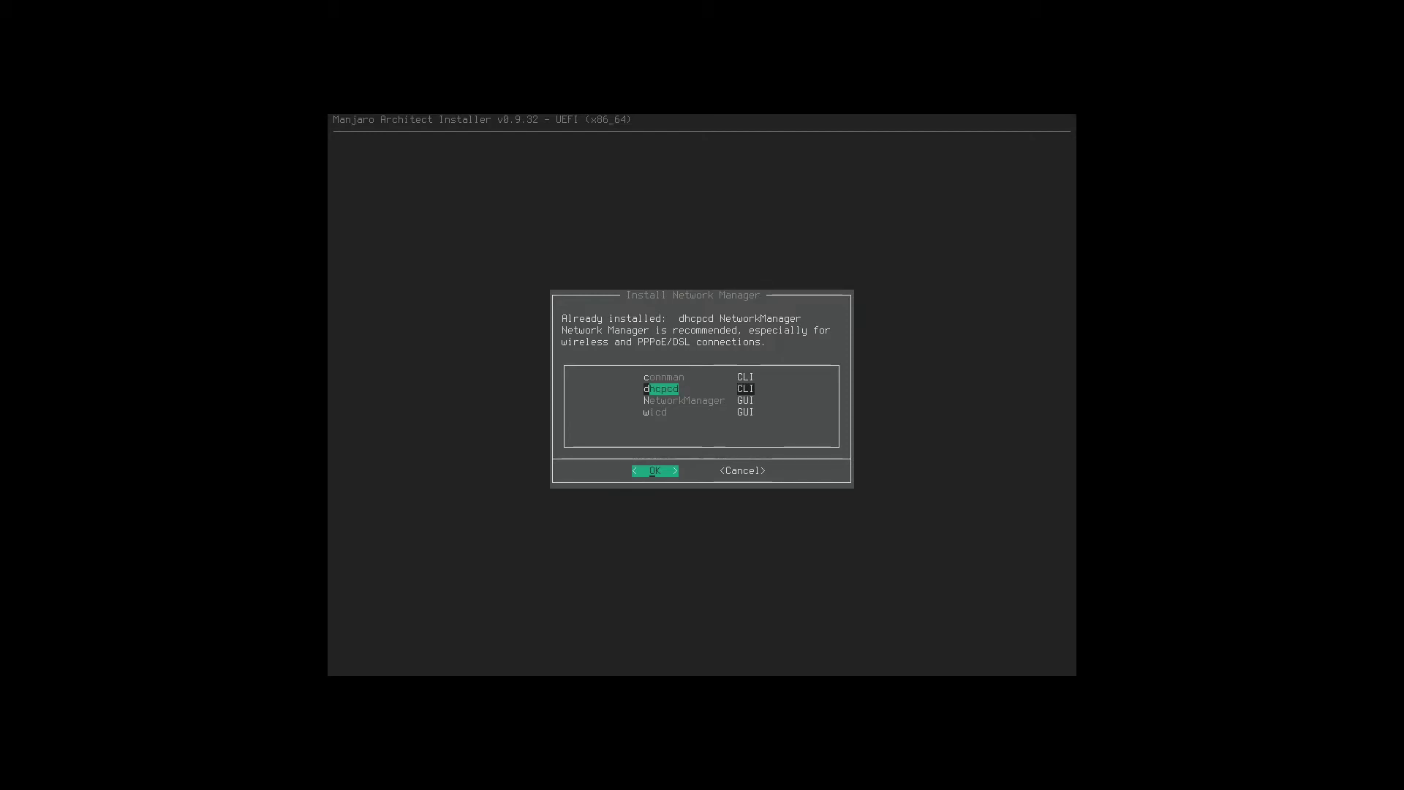
pyautogui.press('Down')
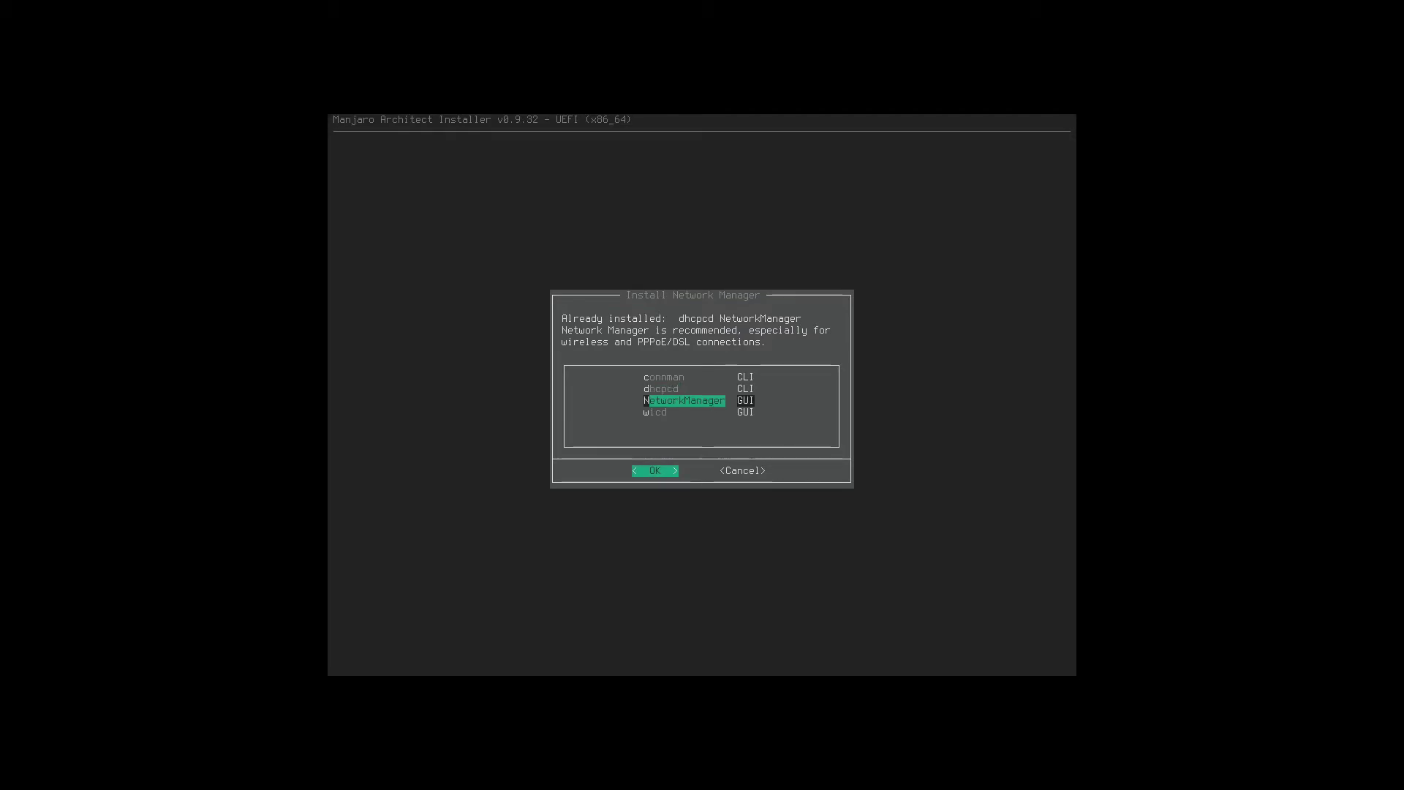
pyautogui.press('Return')
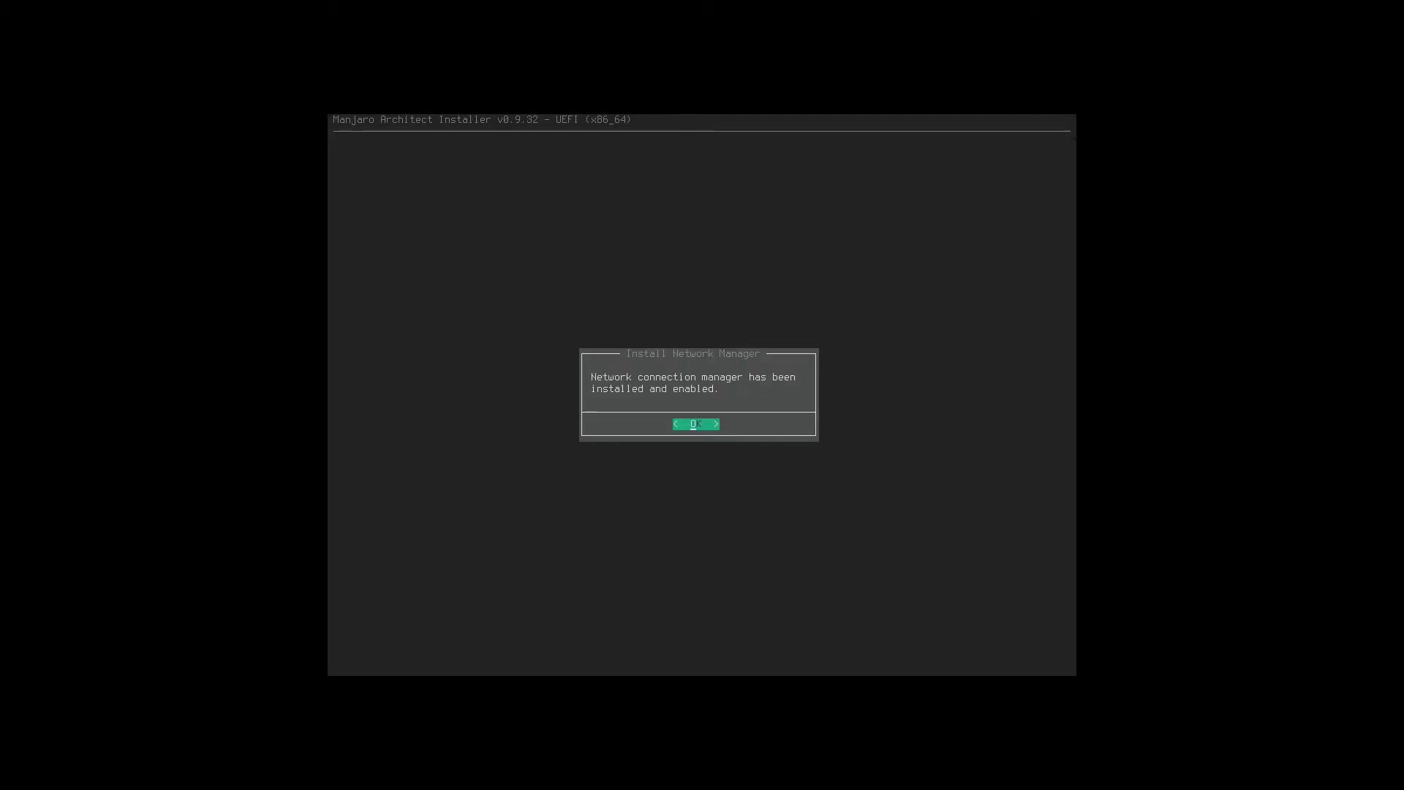
pyautogui.press('Return')
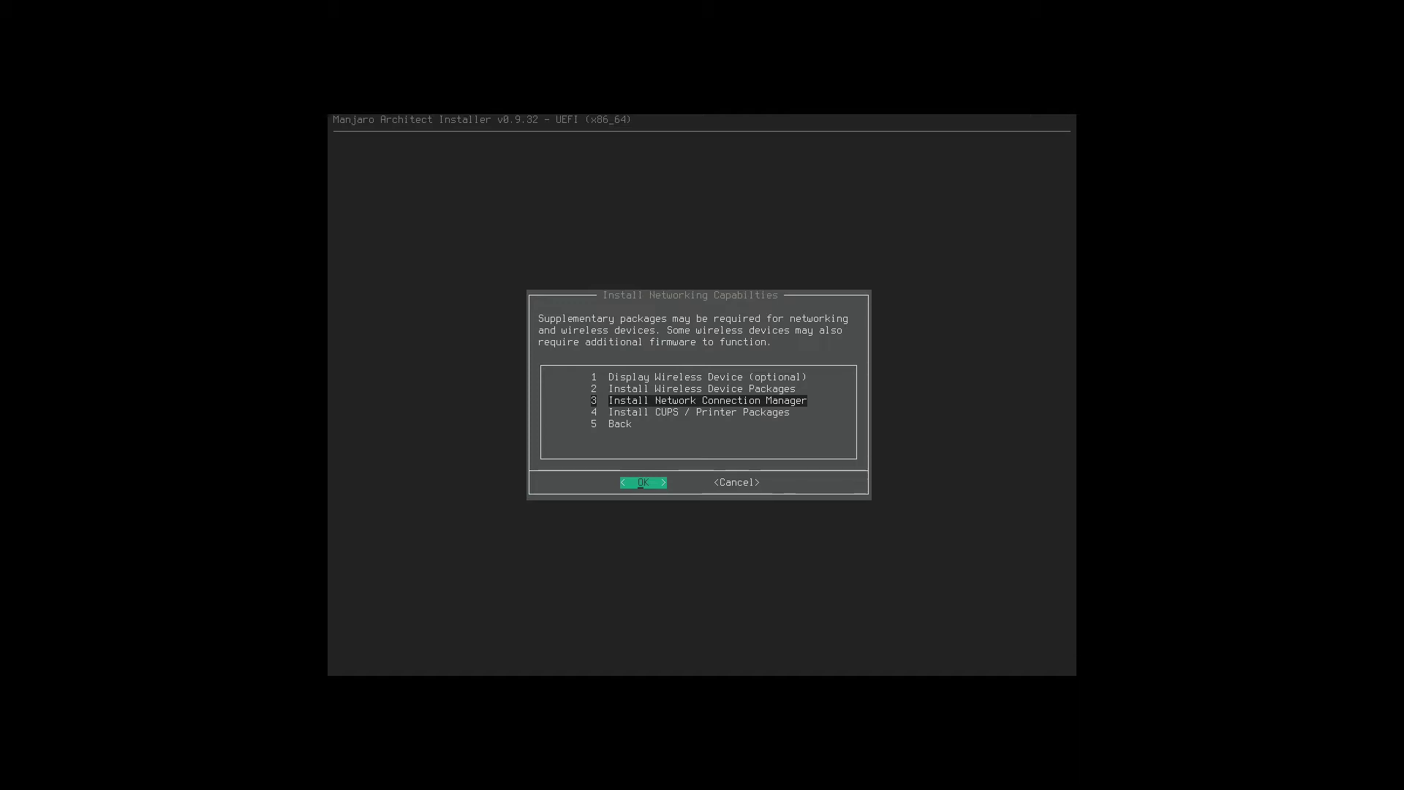
pyautogui.press('Down')
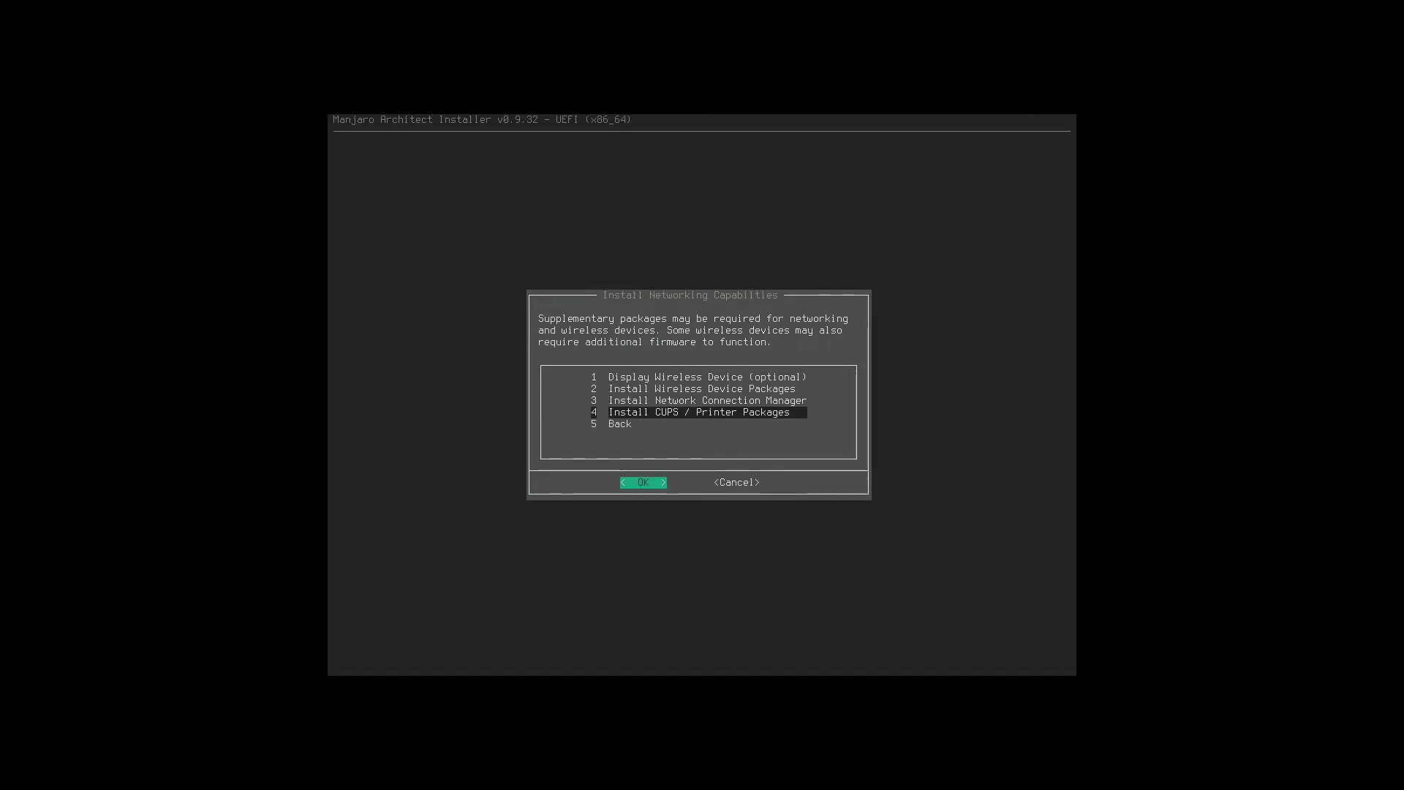
# Install printer packages ghostscript, gsfonts and samba with cups unticked, then go Back.
pyautogui.press('Return')
pyautogui.press('Down')
pyautogui.press('Down')
pyautogui.press('Down')
pyautogui.press('Down')
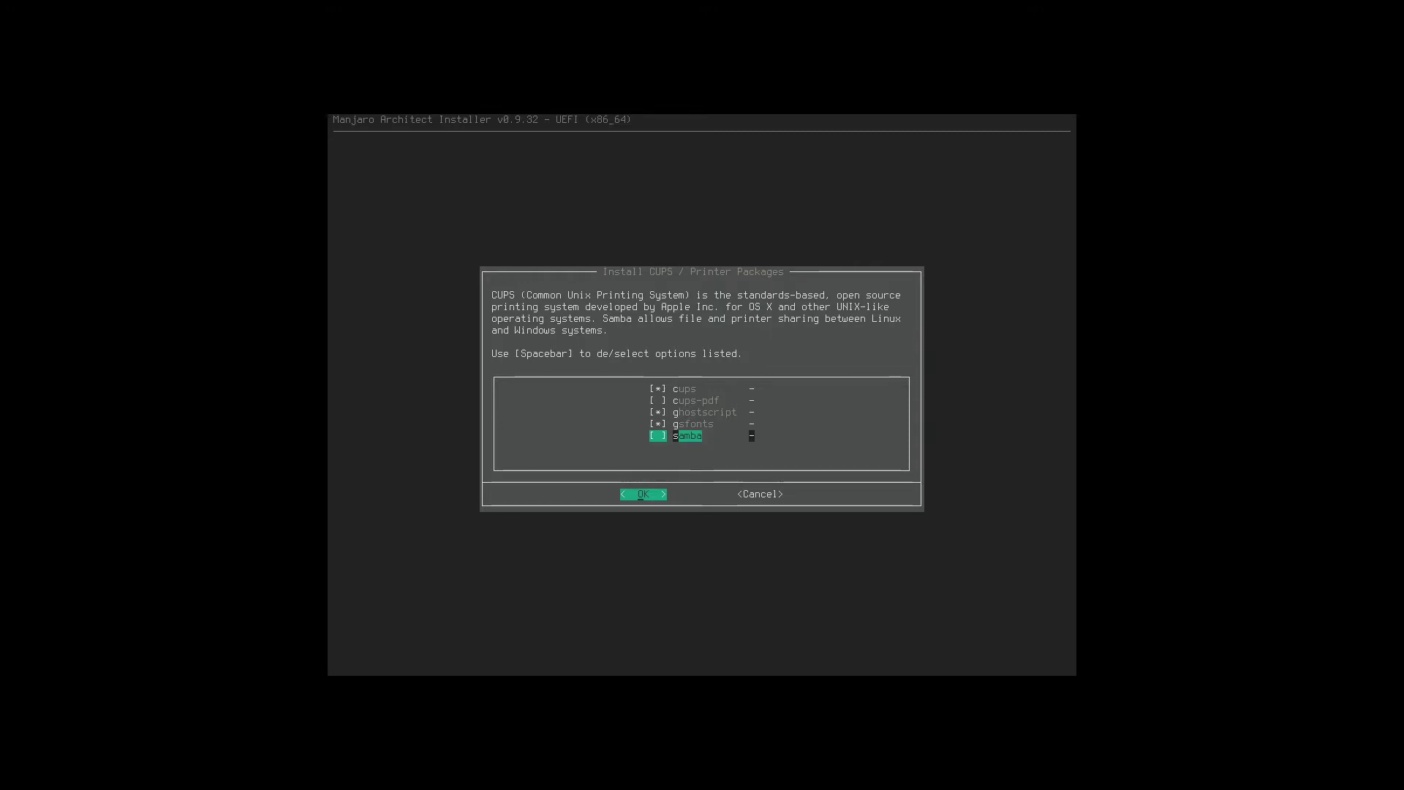
pyautogui.press('Up')
pyautogui.press('Up')
pyautogui.press('Up')
pyautogui.press('Up')
pyautogui.press('space')
pyautogui.press('Down')
pyautogui.press('Down')
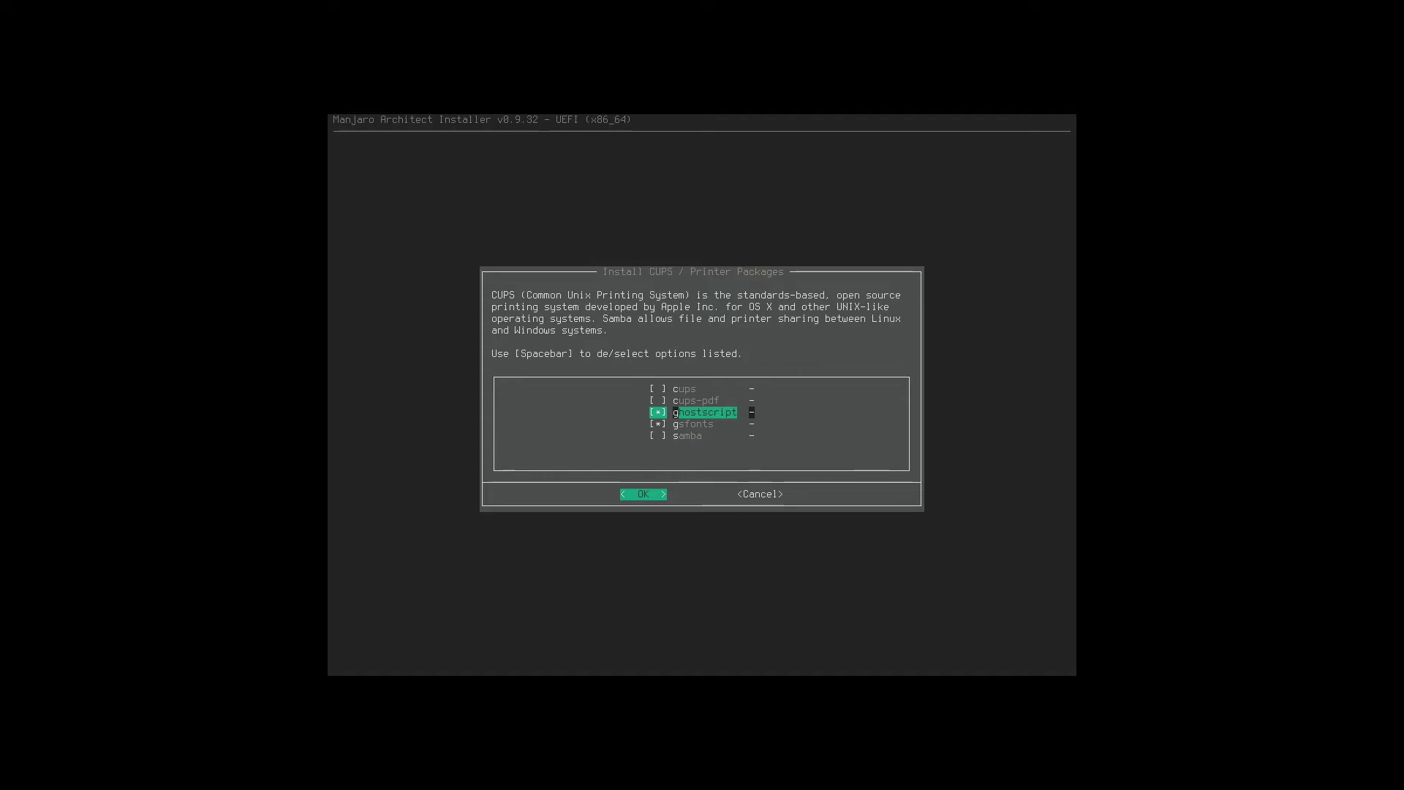
pyautogui.press('Down')
pyautogui.press('Down')
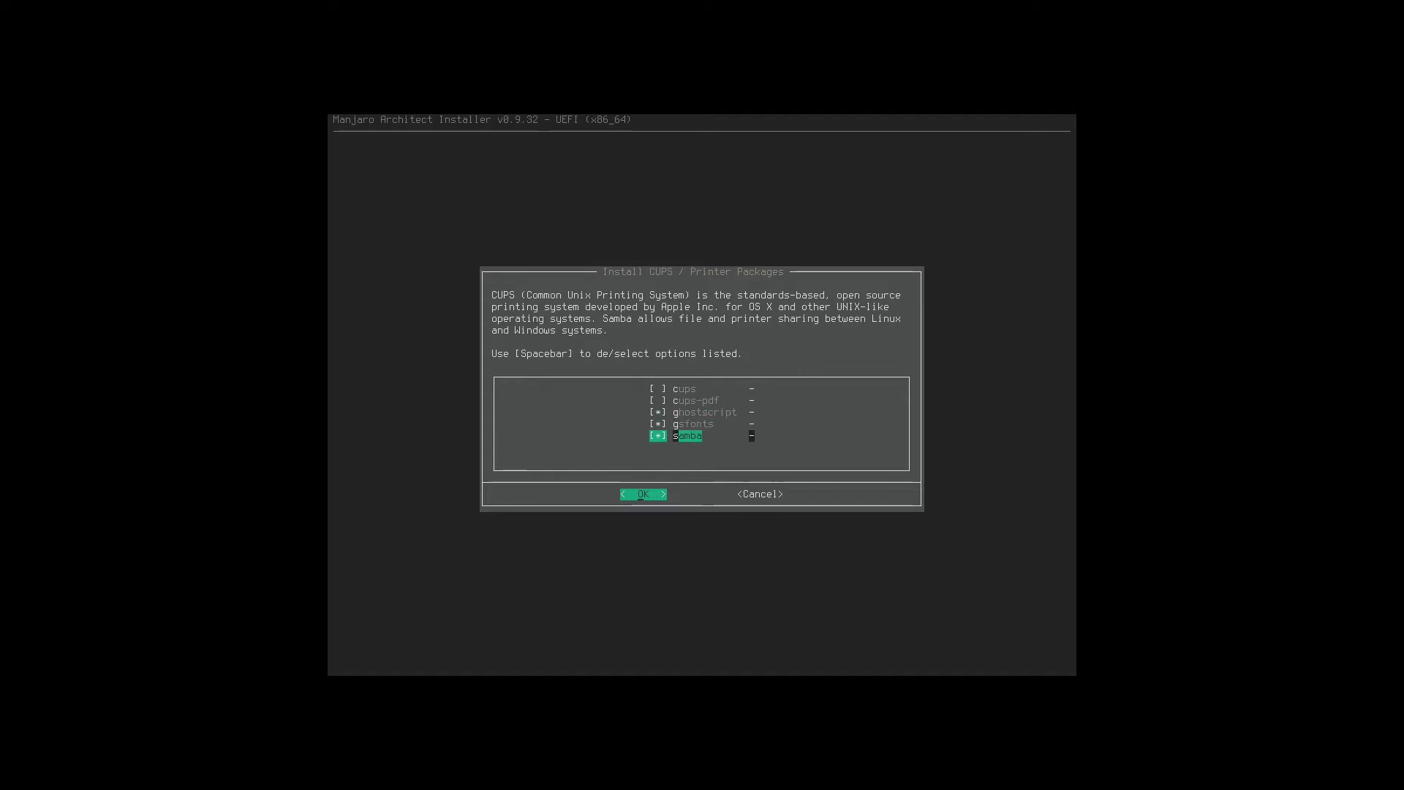
pyautogui.press('Return')
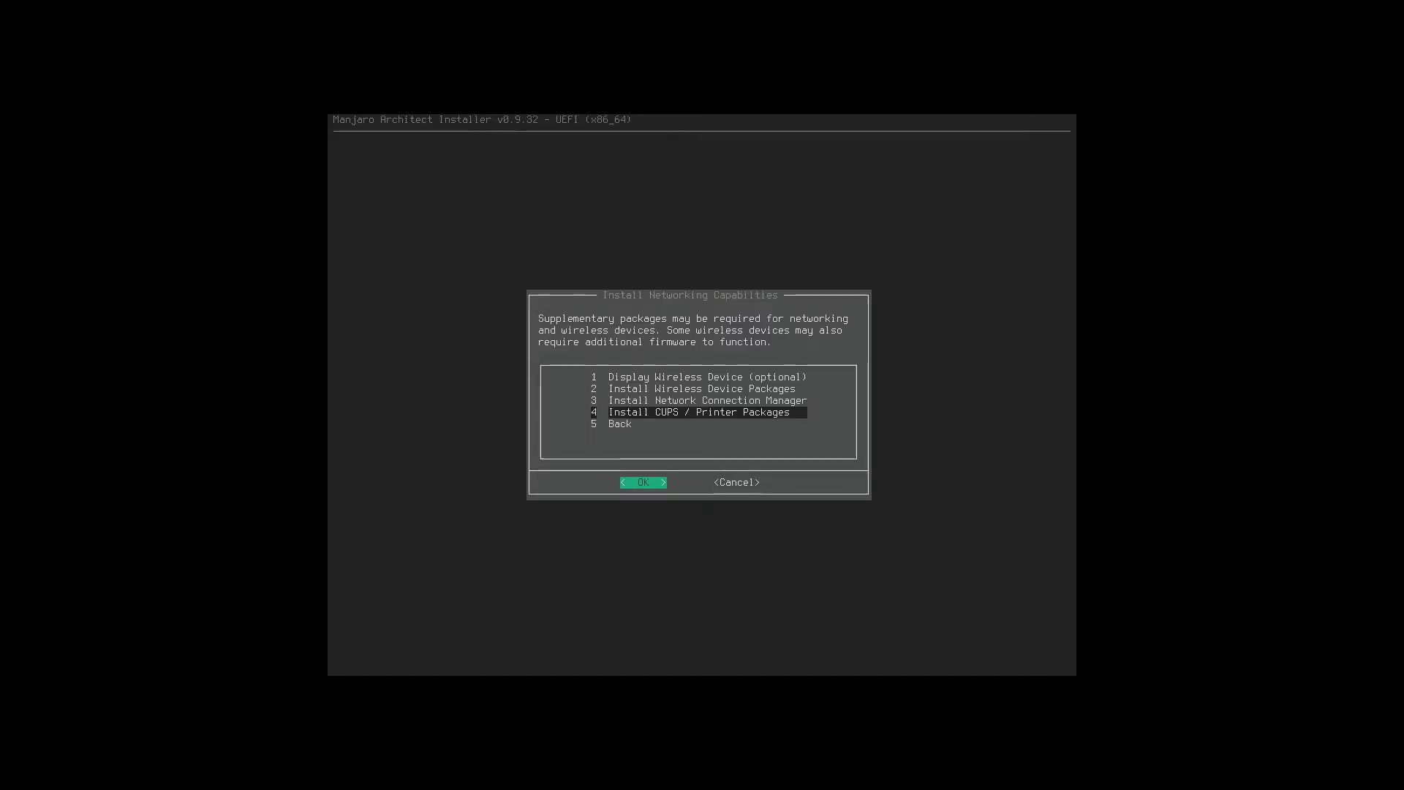
pyautogui.press('Down')
pyautogui.press('Return')
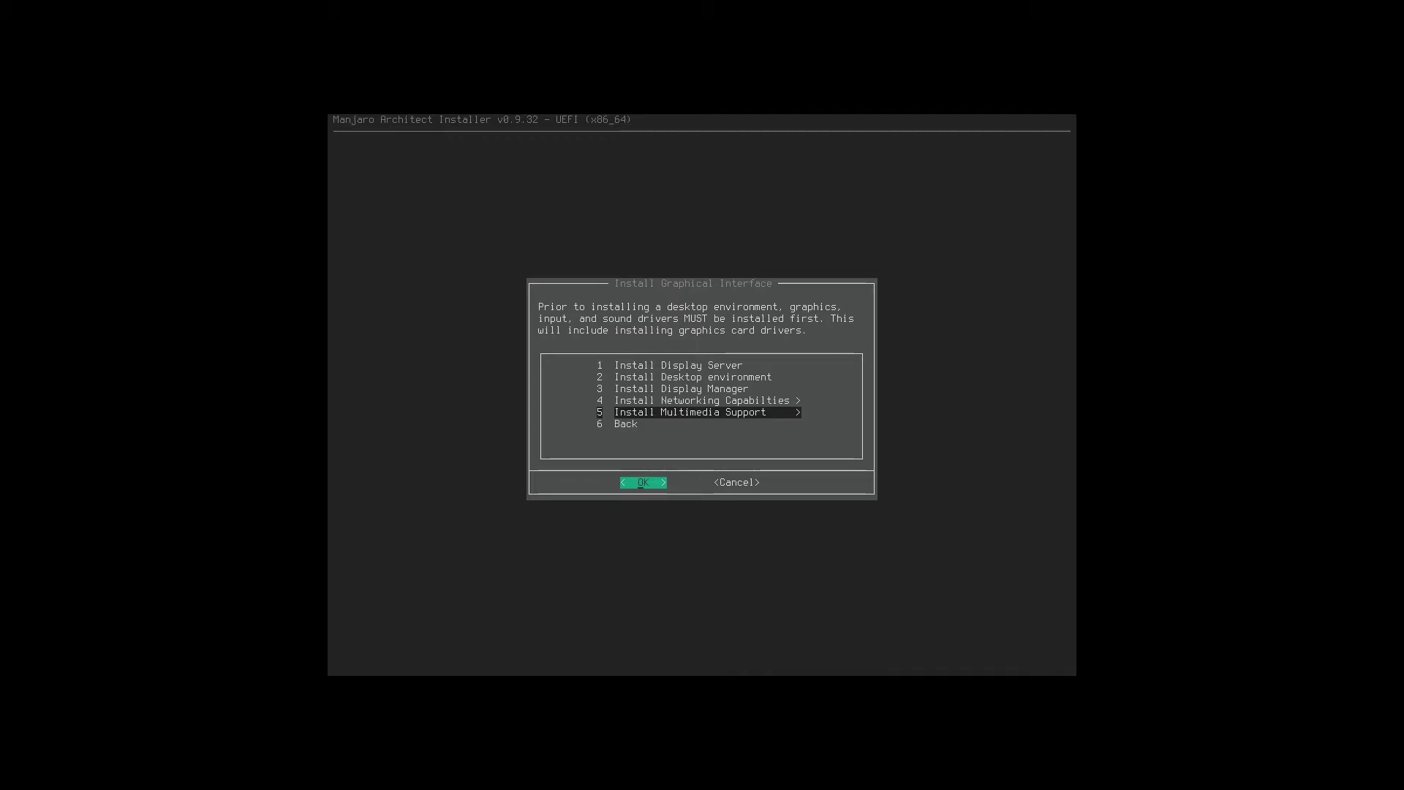
# Open the Install Sound Driver(s) checklist and browse the alsa and pulseaudio packages.
pyautogui.press('Return')
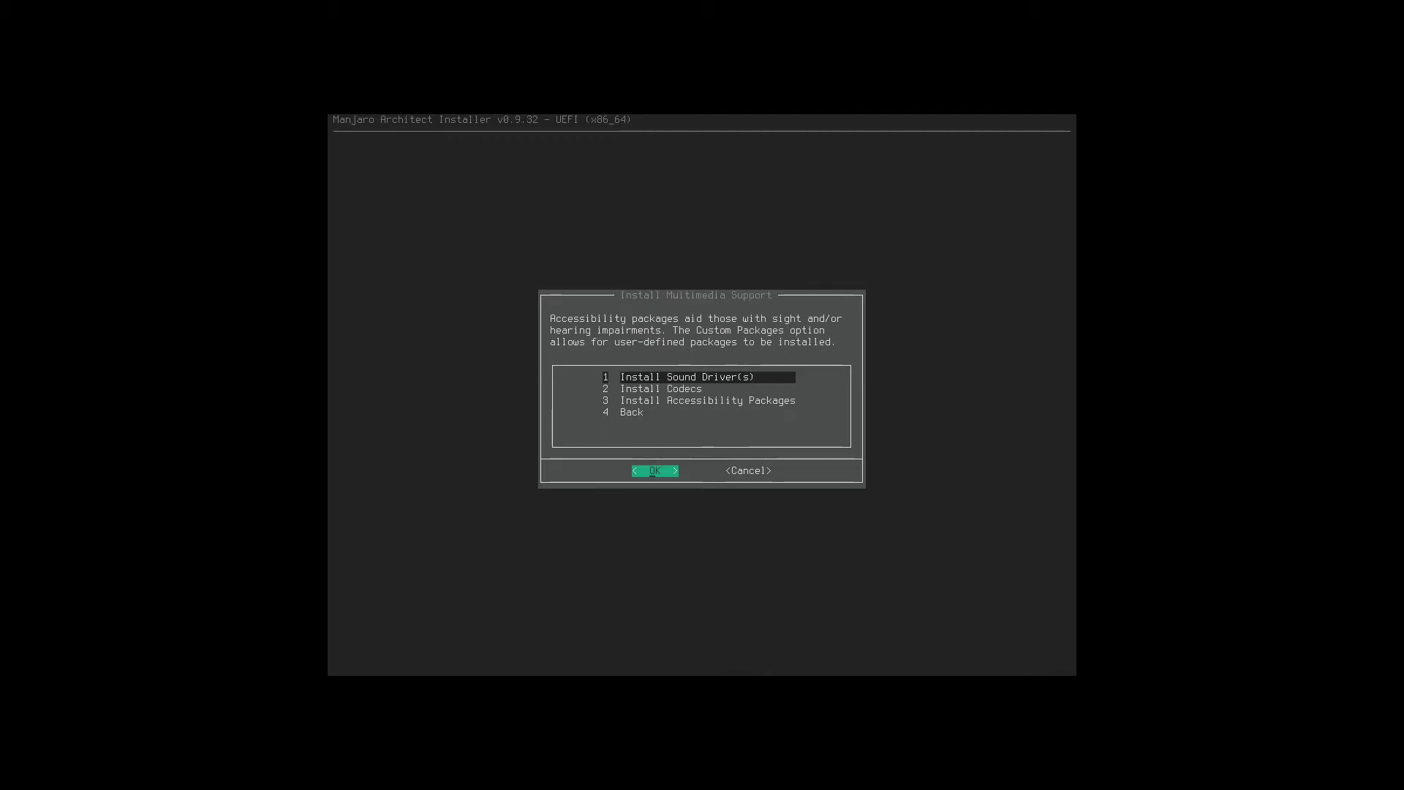
pyautogui.press('Return')
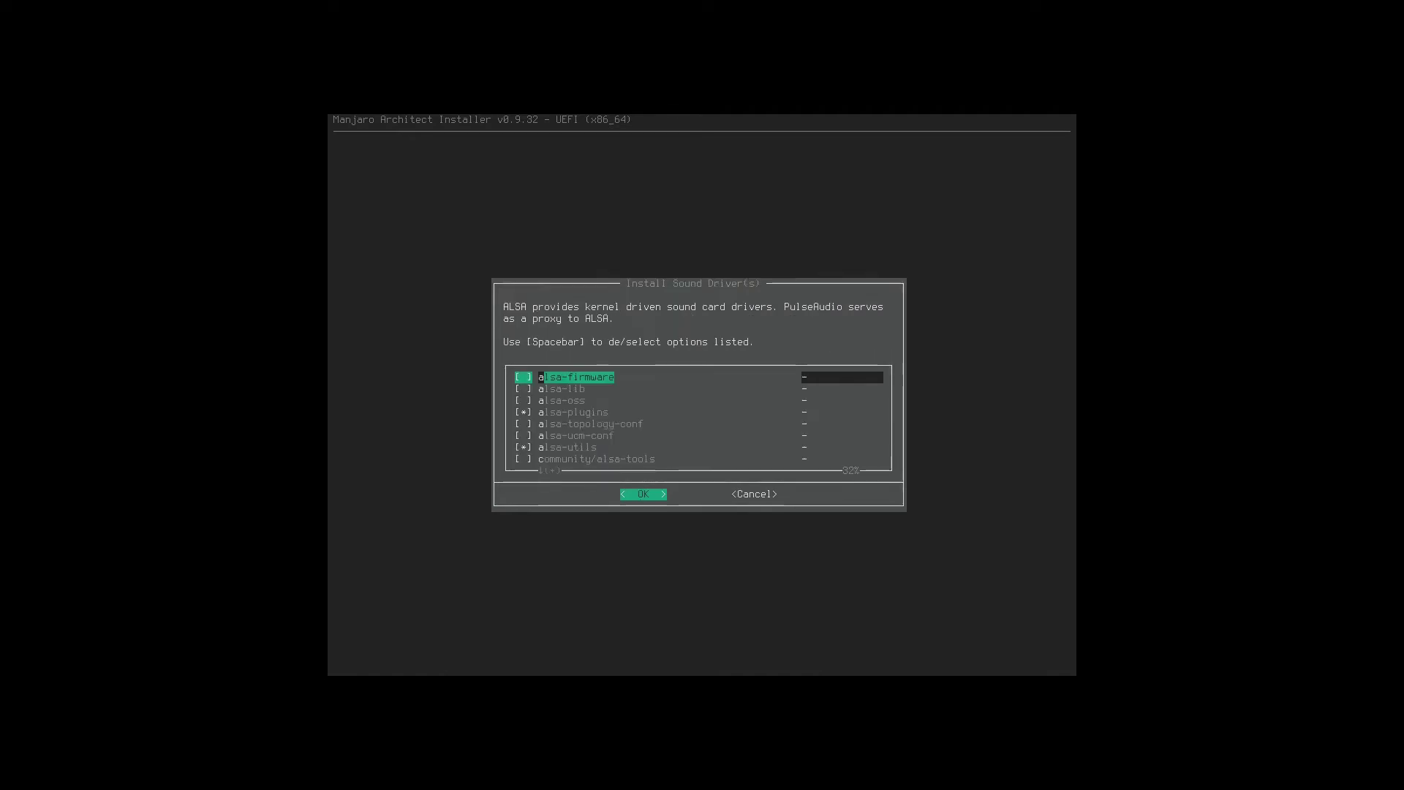
pyautogui.press('Down')
pyautogui.press('Down')
pyautogui.press('Down')
pyautogui.press('Down')
pyautogui.press('Down')
pyautogui.press('Down')
pyautogui.press('Down')
pyautogui.press('Down')
pyautogui.press('Down')
pyautogui.press('Down')
pyautogui.press('Down')
pyautogui.press('Down')
pyautogui.press('Down')
pyautogui.press('Down')
pyautogui.press('Down')
pyautogui.press('Down')
pyautogui.press('Down')
pyautogui.press('Down')
pyautogui.press('Down')
pyautogui.press('Down')
pyautogui.press('Down')
pyautogui.press('Down')
pyautogui.press('Down')
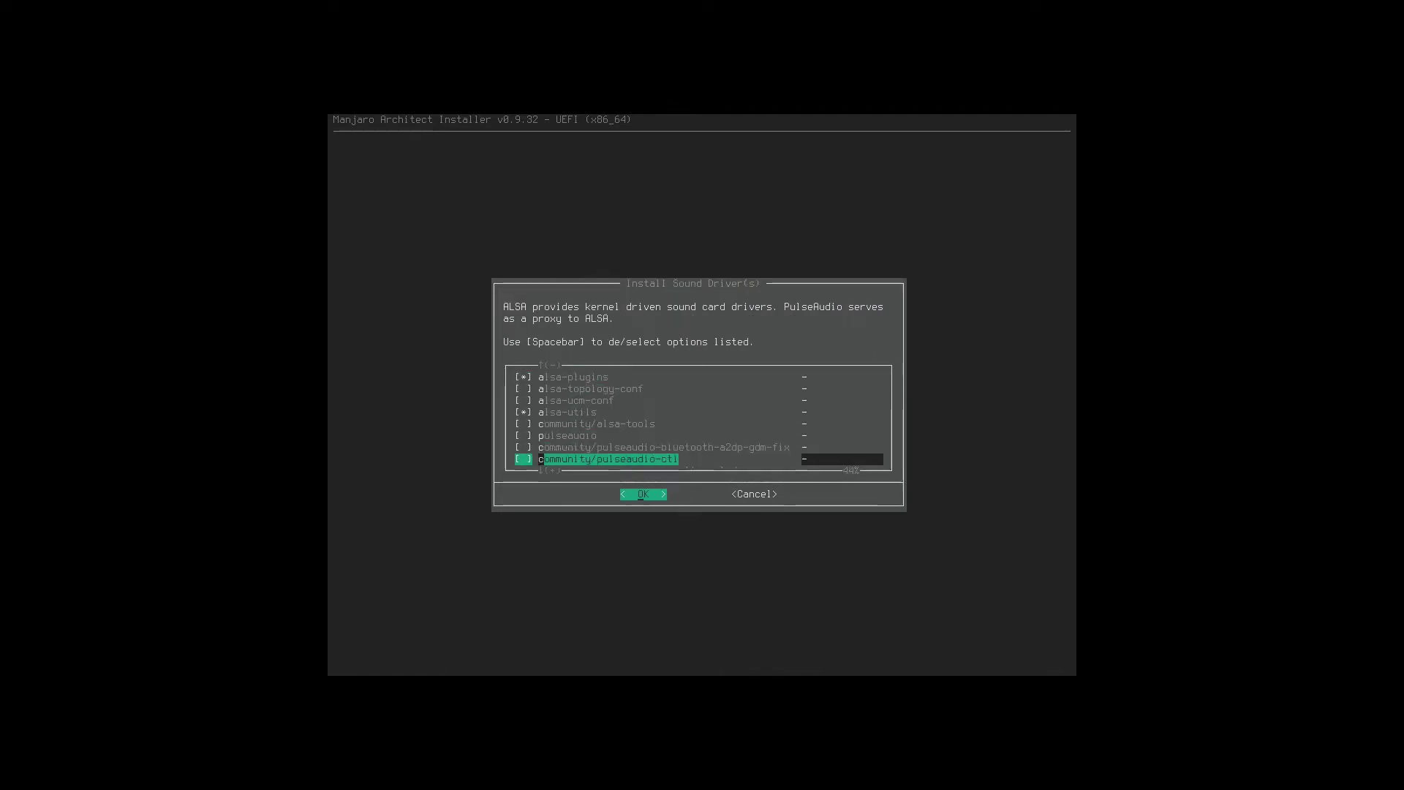
pyautogui.press('Up')
pyautogui.press('Up')
pyautogui.press('Up')
pyautogui.press('Up')
pyautogui.press('Up')
pyautogui.press('Up')
pyautogui.press('Up')
pyautogui.press('Up')
pyautogui.press('Up')
pyautogui.press('Up')
pyautogui.press('Up')
pyautogui.press('Up')
pyautogui.press('Up')
pyautogui.press('Up')
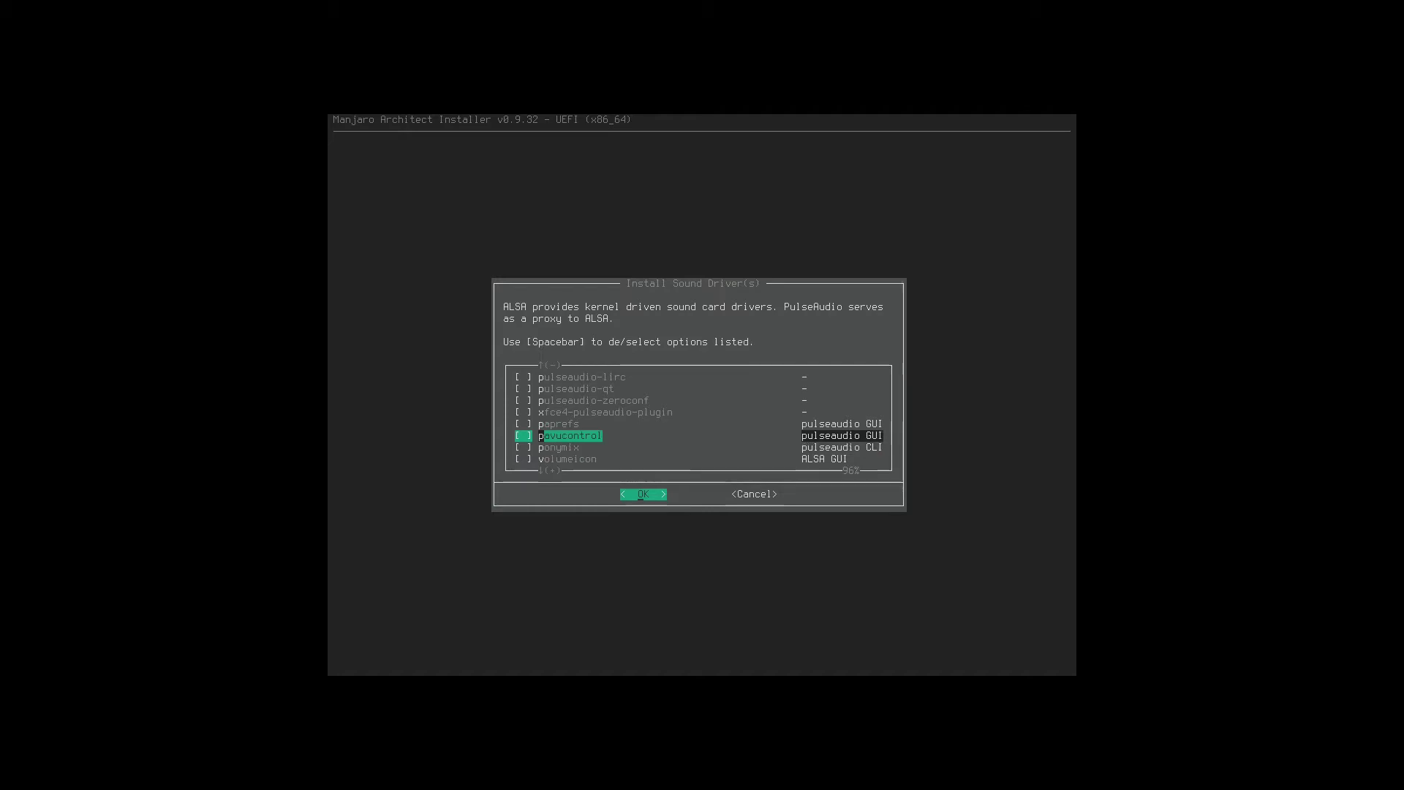
pyautogui.press('Up')
pyautogui.press('Up')
pyautogui.press('Up')
pyautogui.press('Up')
pyautogui.press('Up')
pyautogui.press('Up')
pyautogui.press('Up')
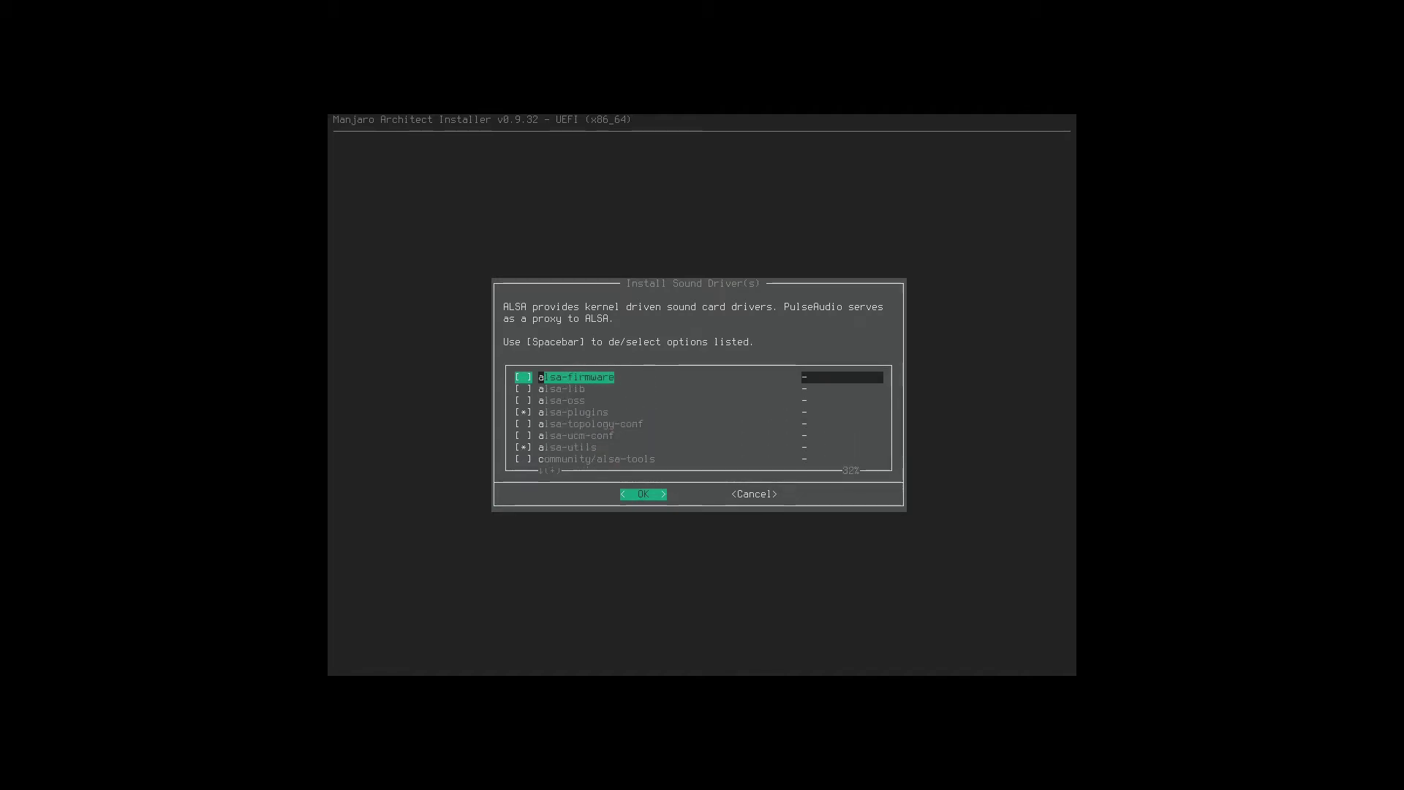
pyautogui.press('Down')
pyautogui.press('Down')
pyautogui.press('Down')
pyautogui.press('Down')
pyautogui.press('Down')
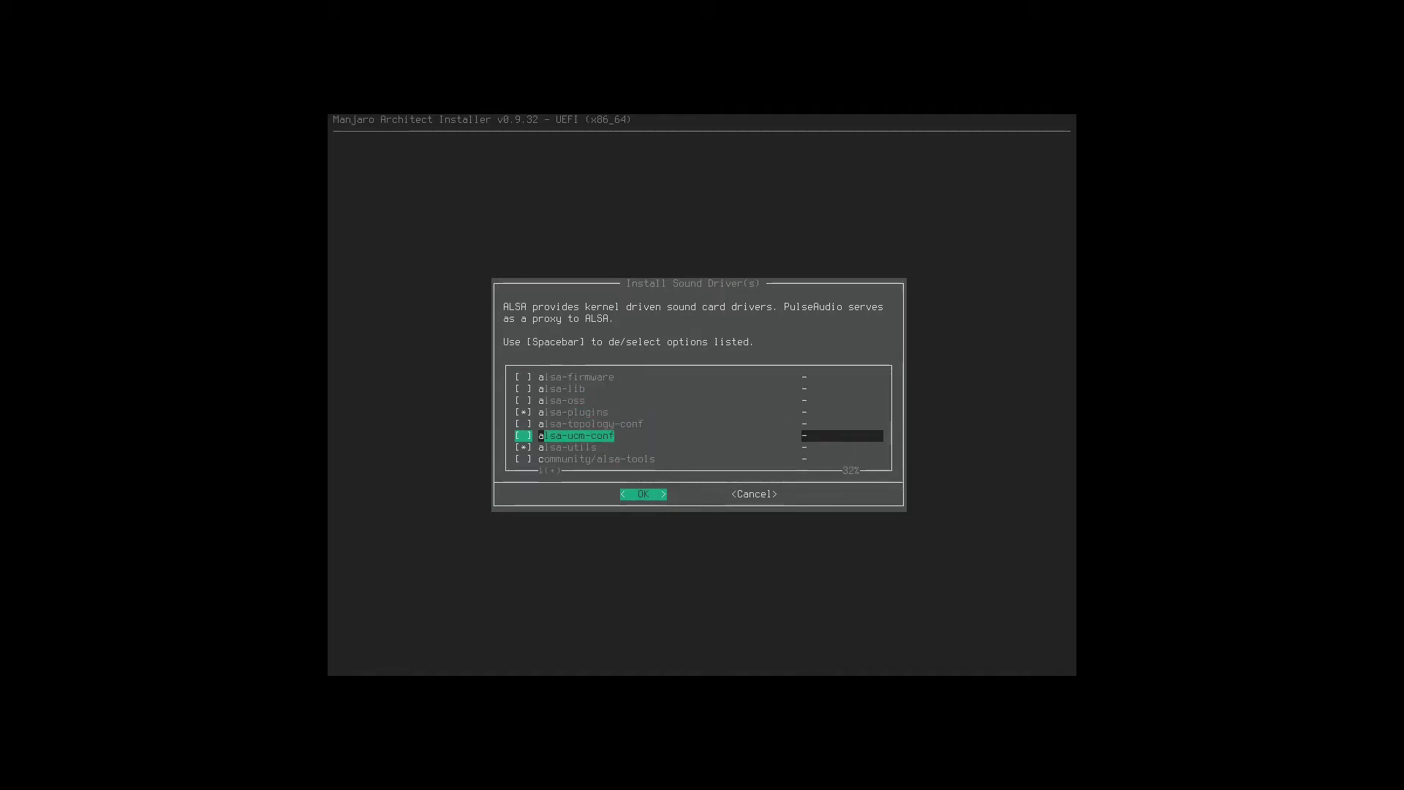
pyautogui.press('Down')
pyautogui.press('Down')
pyautogui.press('Down')
pyautogui.press('Down')
pyautogui.press('Up')
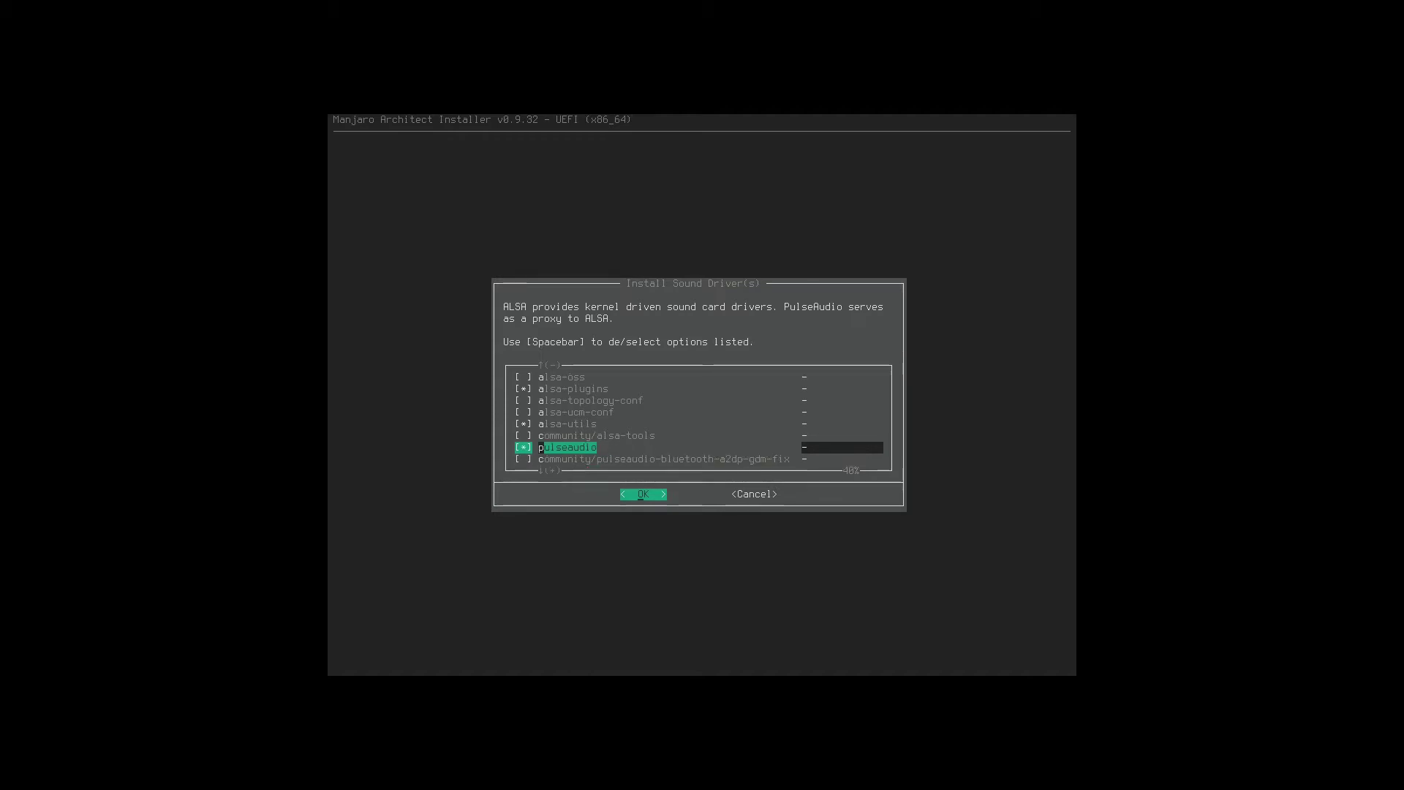
pyautogui.press('Down')
pyautogui.press('Down')
pyautogui.press('Down')
pyautogui.press('Up')
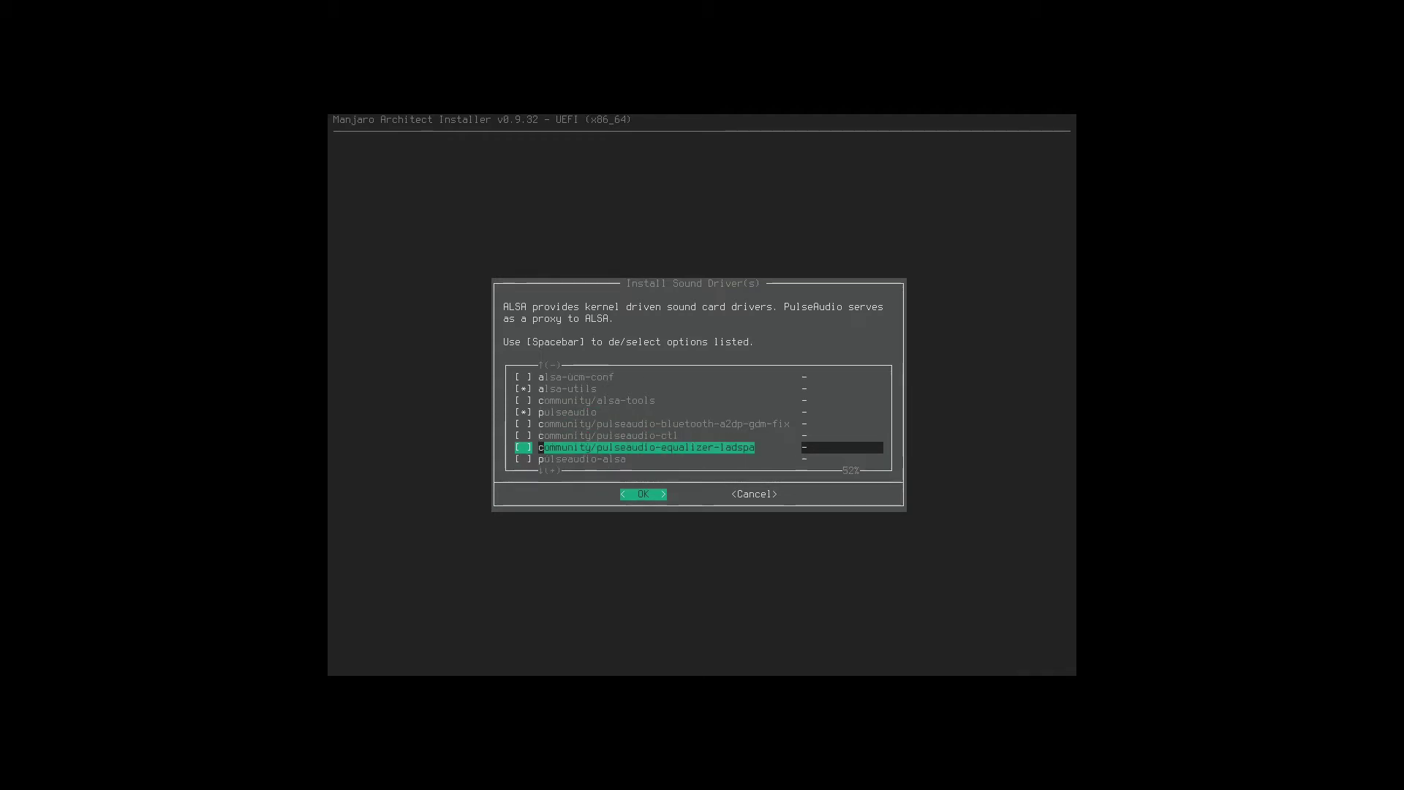
pyautogui.press('Up')
pyautogui.press('Down')
pyautogui.press('Down')
pyautogui.press('Down')
pyautogui.press('Down')
pyautogui.press('Down')
pyautogui.press('Down')
pyautogui.press('Up')
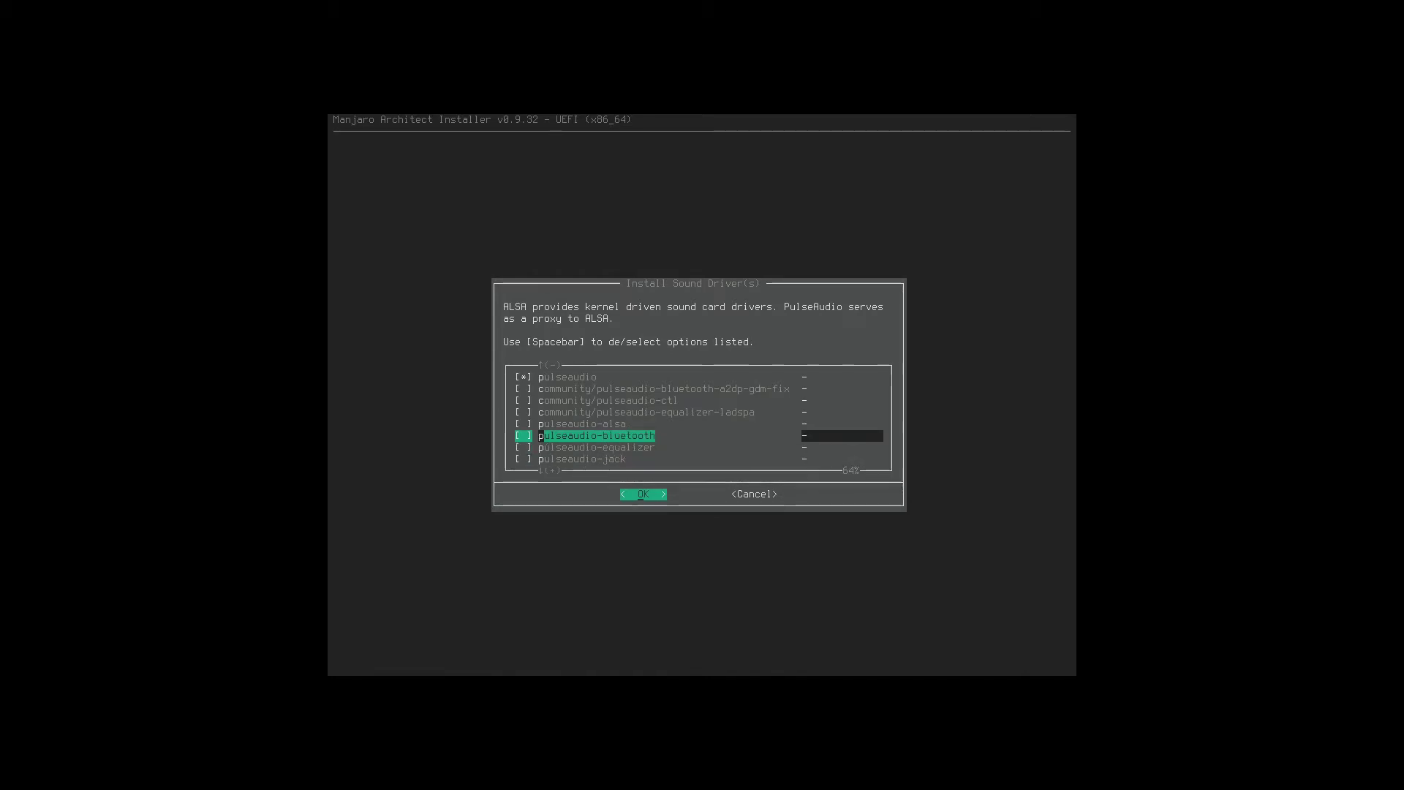
pyautogui.press('Down')
pyautogui.press('Down')
pyautogui.press('Down')
pyautogui.press('Down')
pyautogui.press('Down')
pyautogui.press('Up')
pyautogui.press('Down')
pyautogui.press('Down')
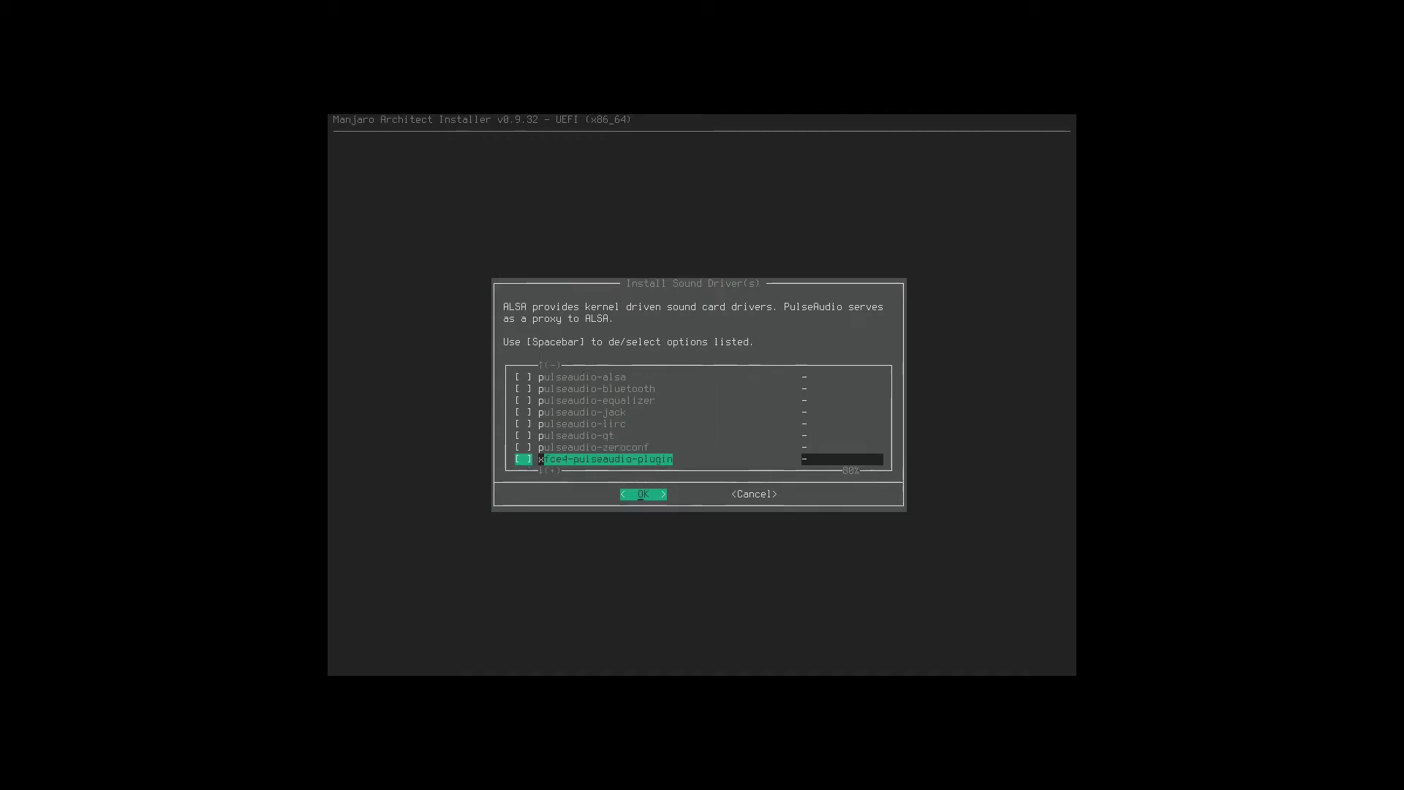
pyautogui.press('Down')
pyautogui.press('Down')
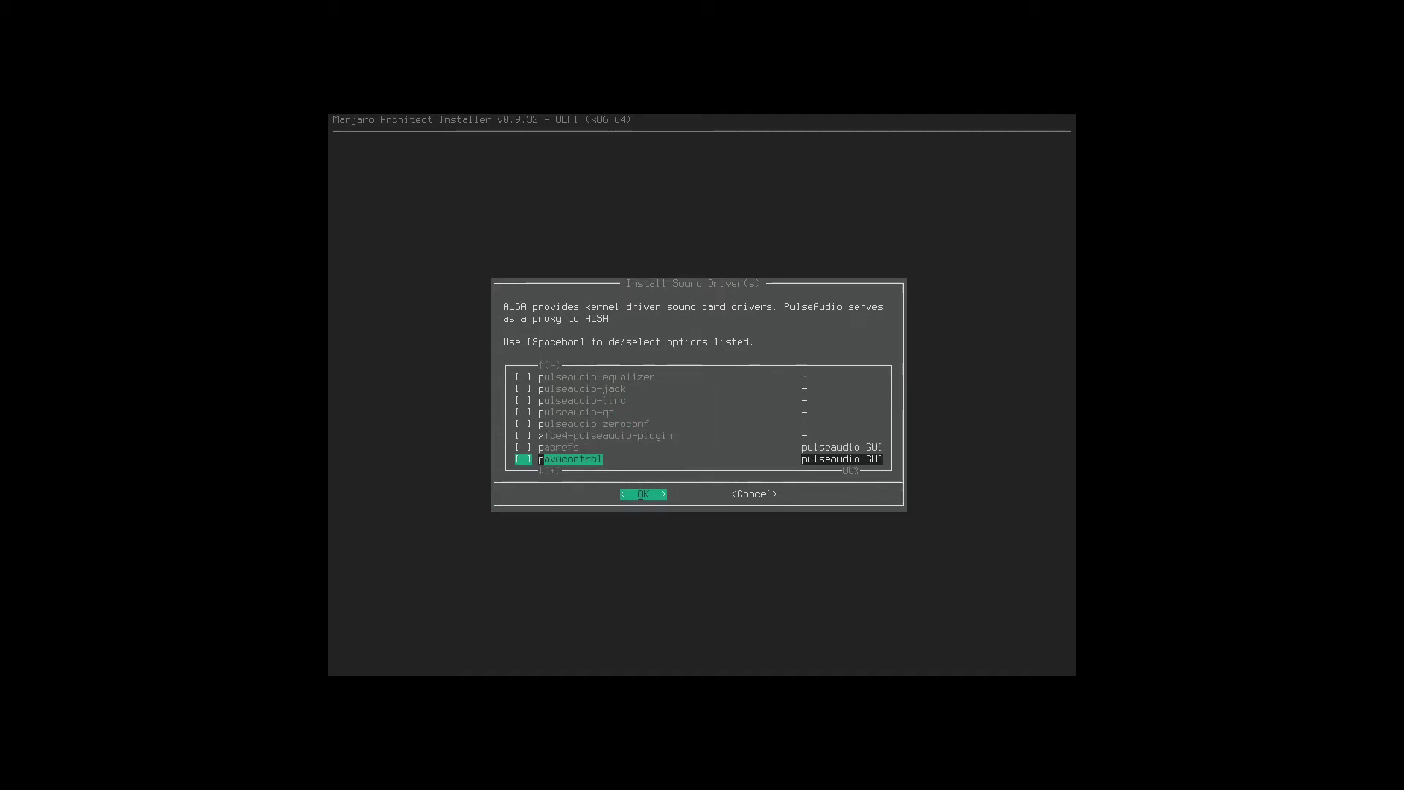
# Mark pavucontrol and install it with alsa-plugins, alsa-utils and pulseaudio.
pyautogui.press('Down')
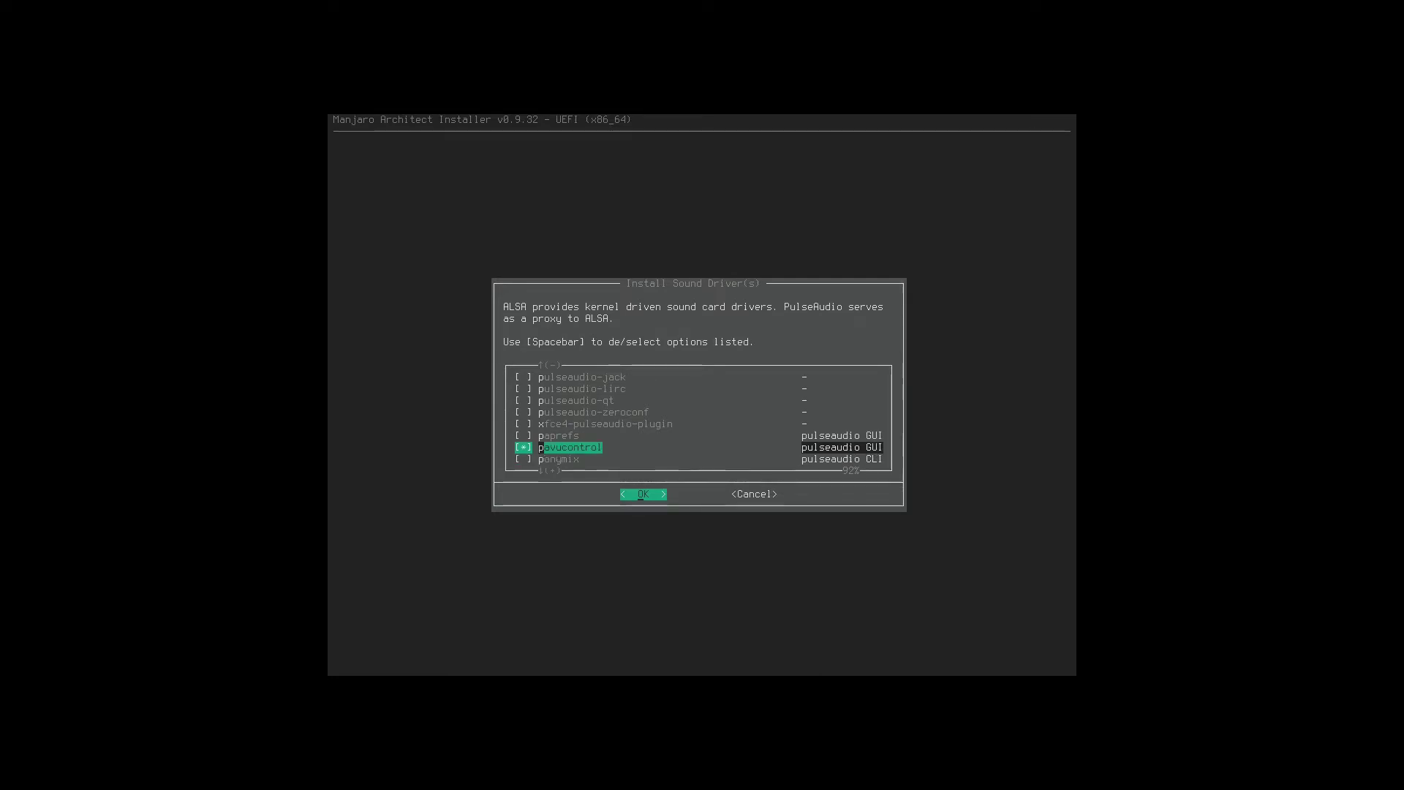
pyautogui.press('space')
pyautogui.press('Down')
pyautogui.press('Down')
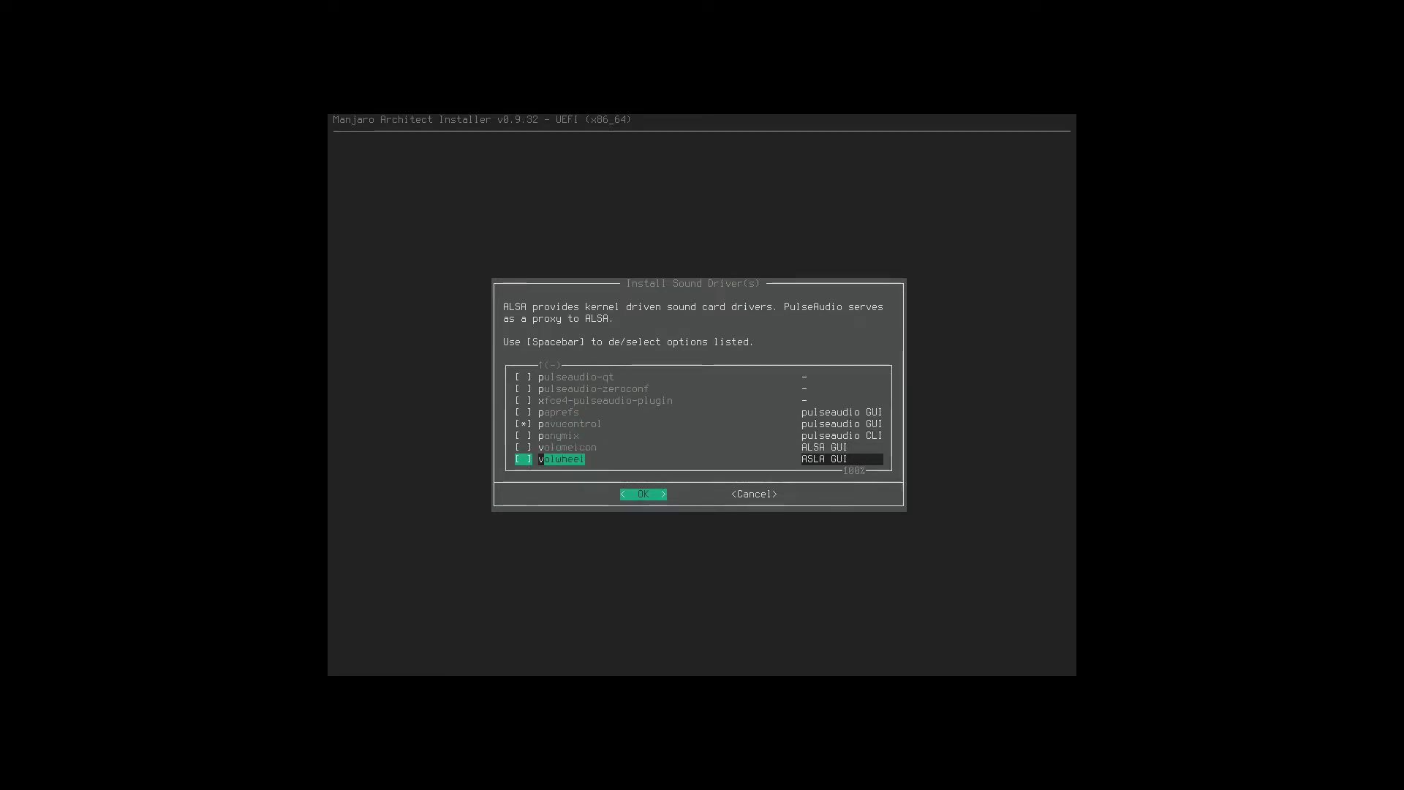
pyautogui.press('Up')
pyautogui.press('Up')
pyautogui.press('Up')
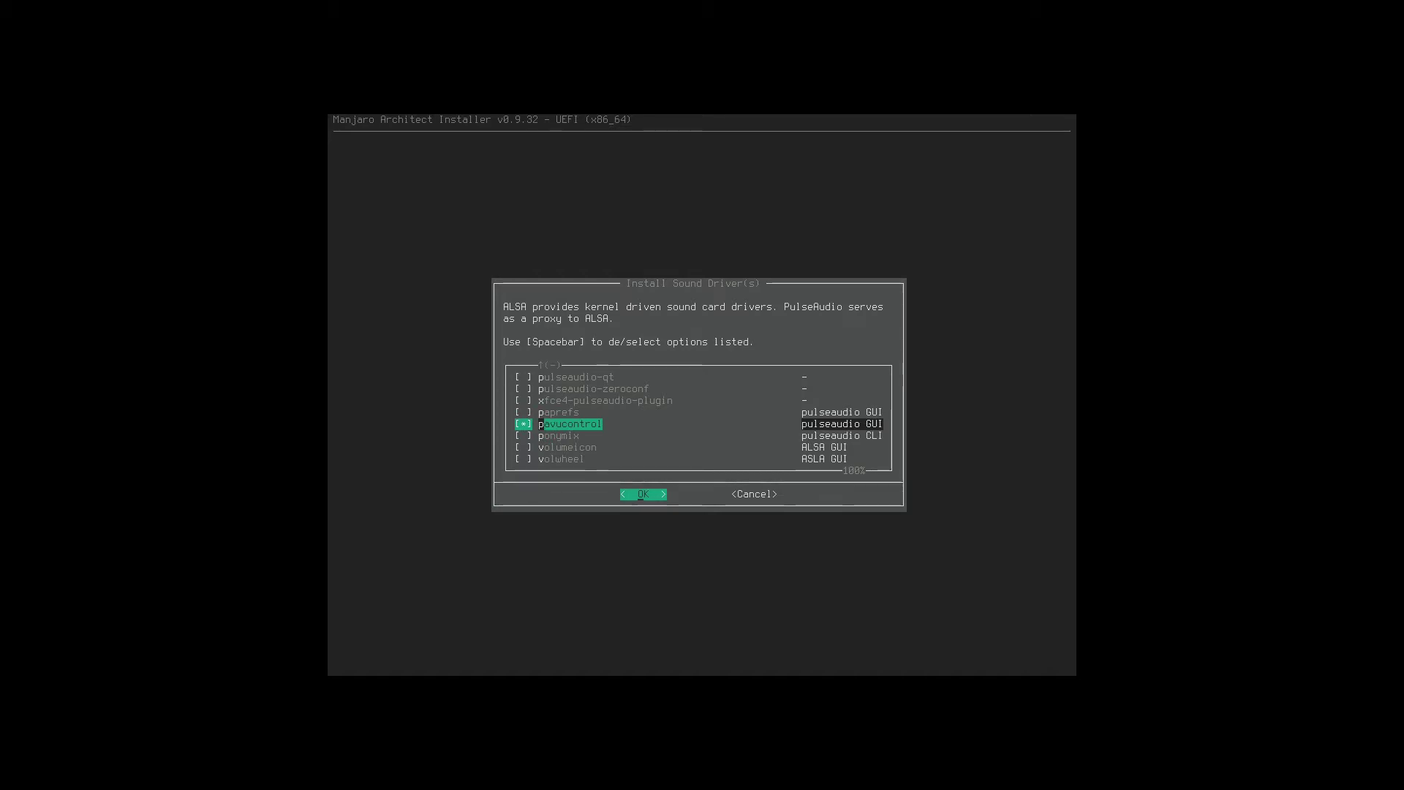
pyautogui.press('Down')
pyautogui.press('Down')
pyautogui.press('Down')
pyautogui.press('Up')
pyautogui.press('Up')
pyautogui.press('Return')
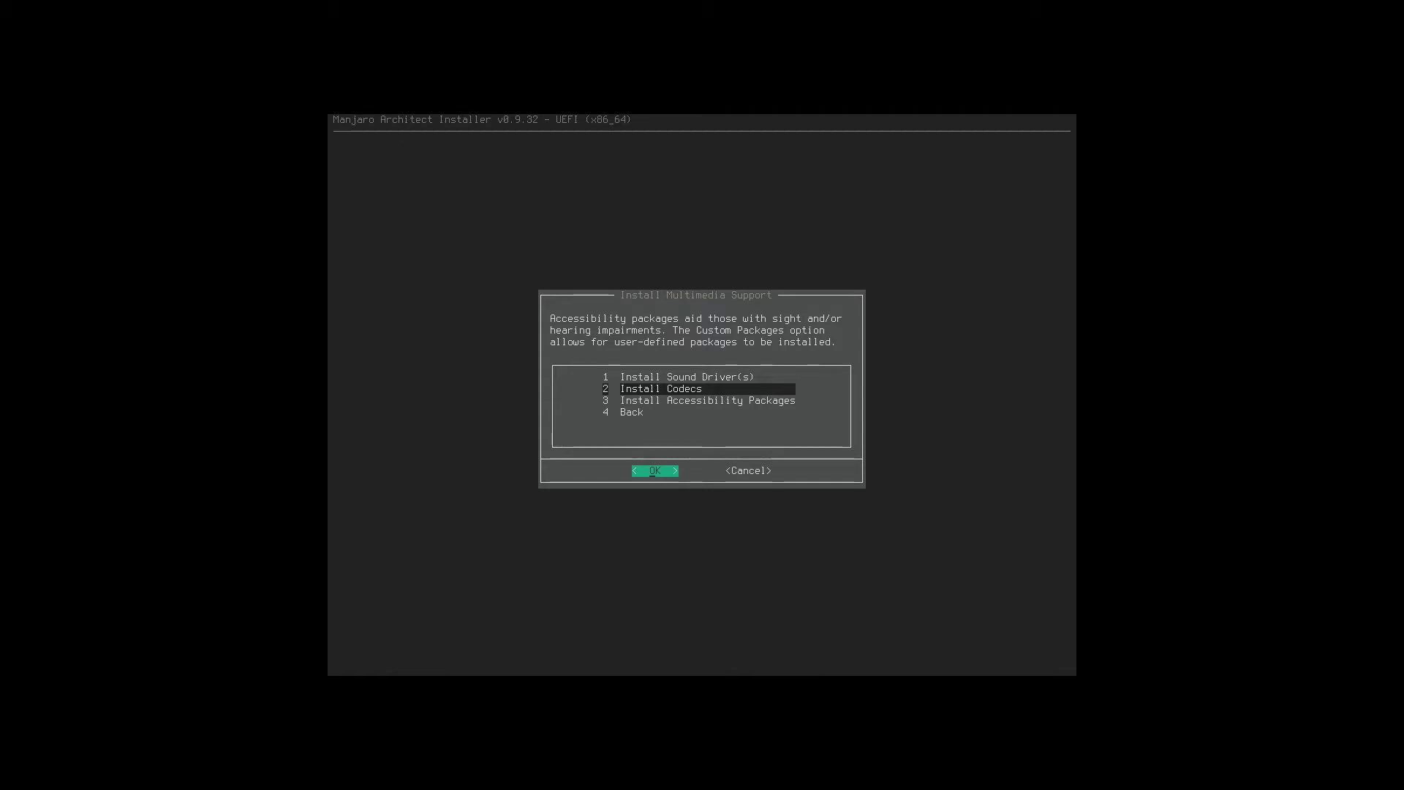
# Install the gstreamer and gstreamer-vaapi codec packages, leaving gstreamermm unmarked.
pyautogui.press('Return')
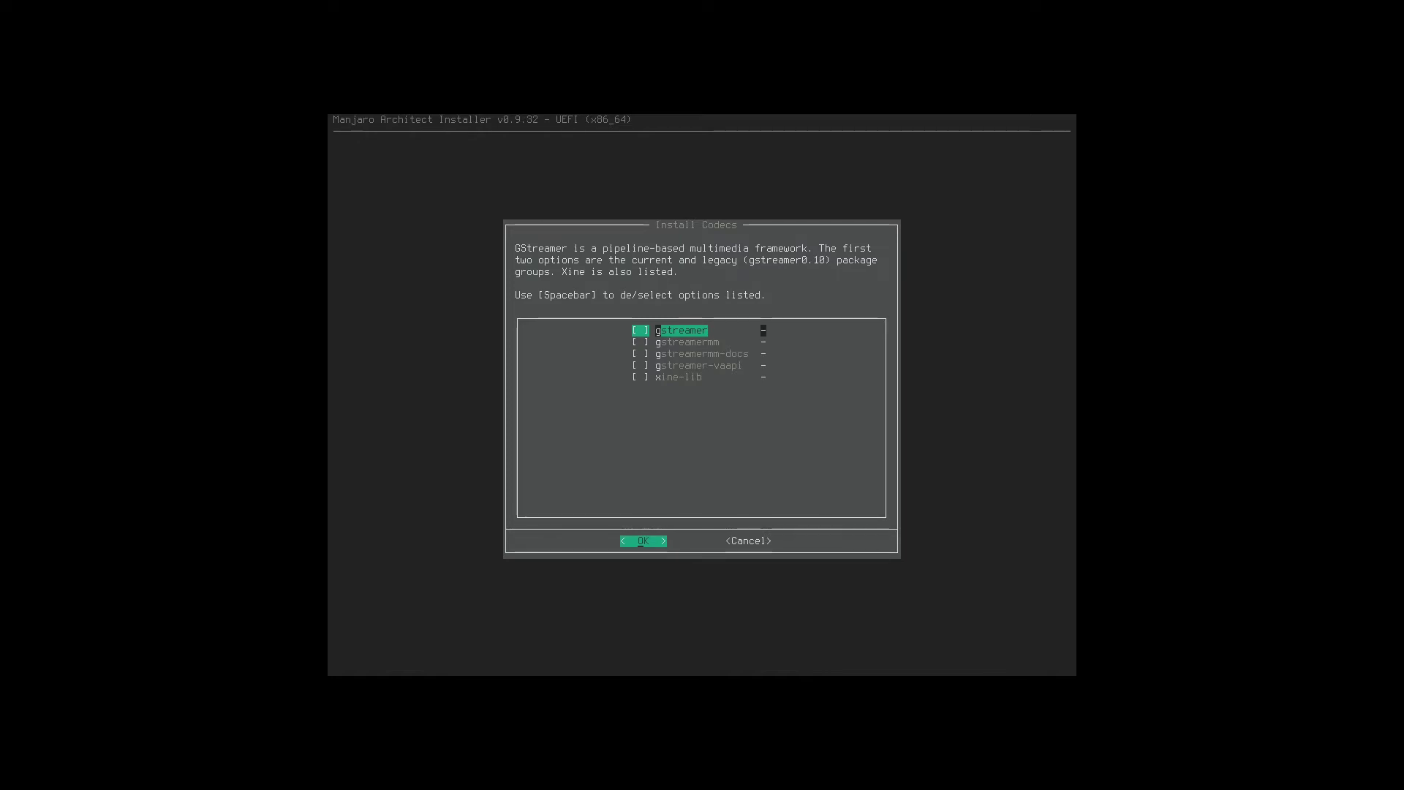
pyautogui.press('space')
pyautogui.press('Down')
pyautogui.press('space')
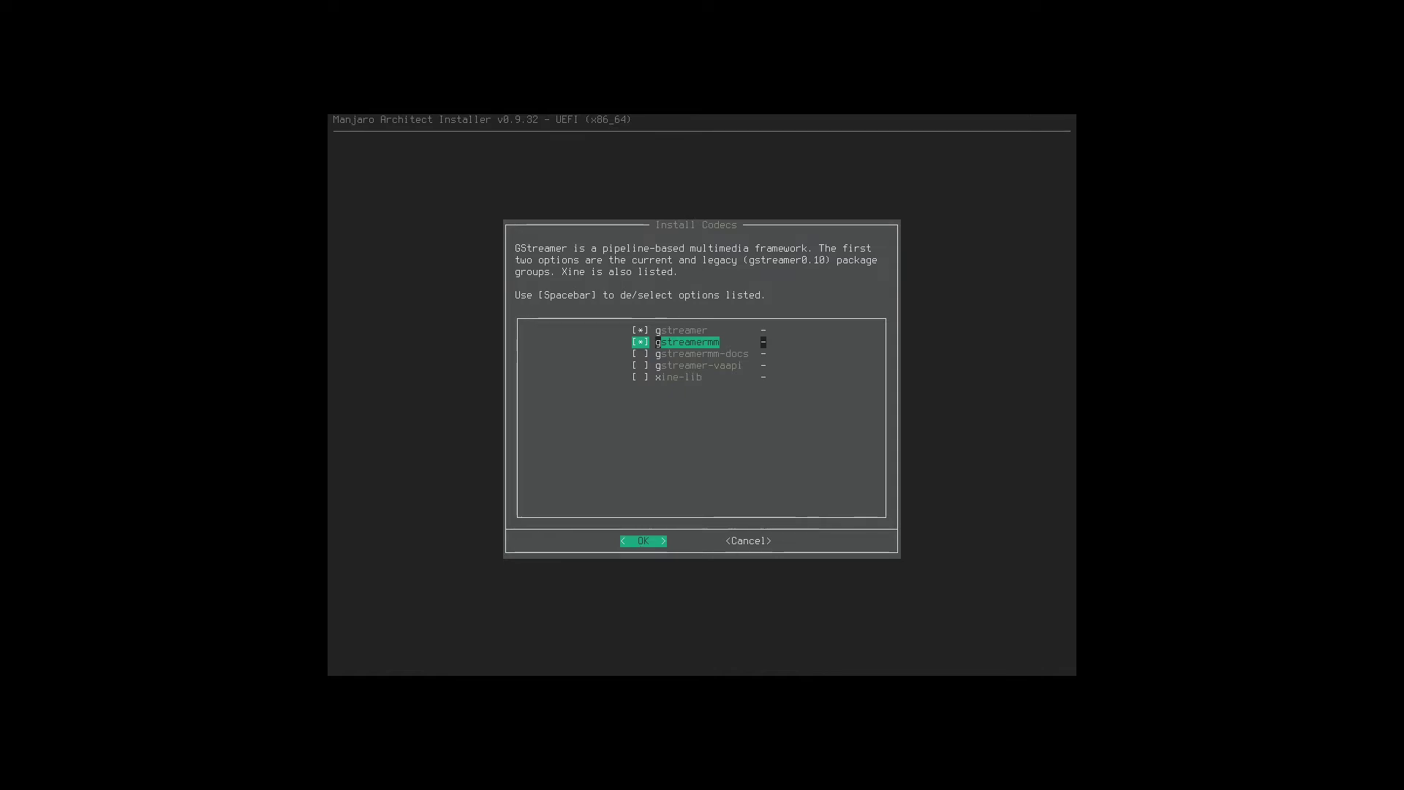
pyautogui.press('Down')
pyautogui.press('Down')
pyautogui.press('space')
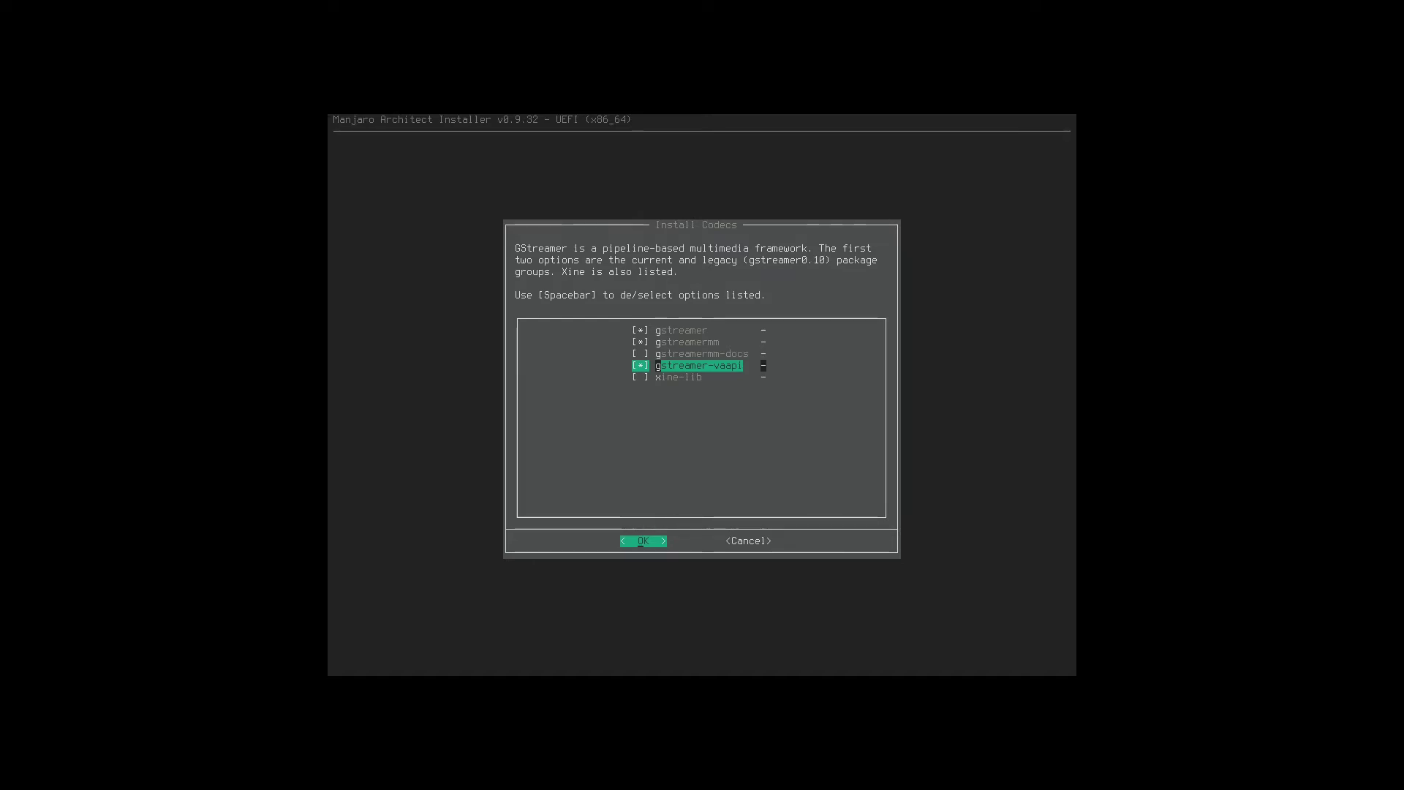
pyautogui.press('Up')
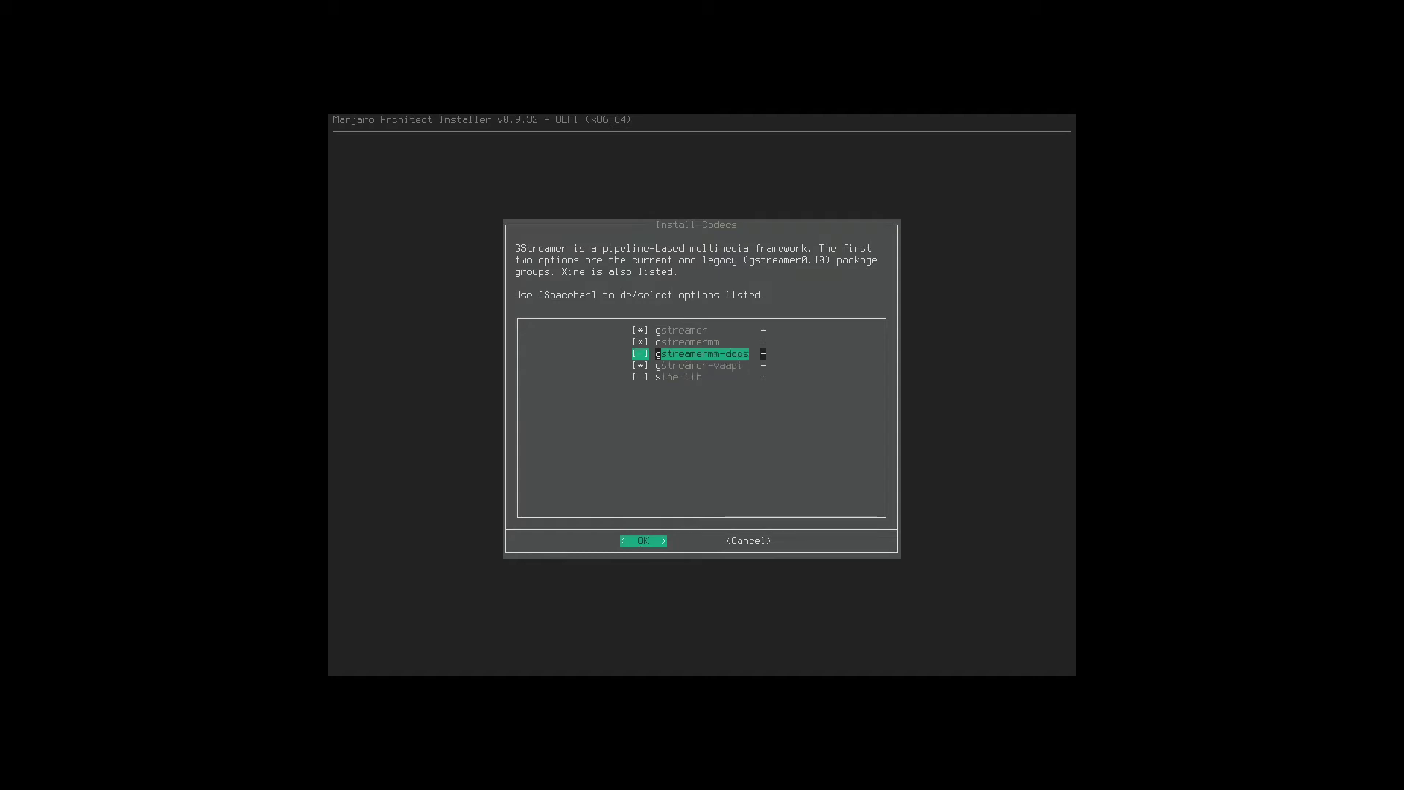
pyautogui.press('Up')
pyautogui.press('space')
pyautogui.press('Down')
pyautogui.press('Down')
pyautogui.press('Down')
pyautogui.press('Return')
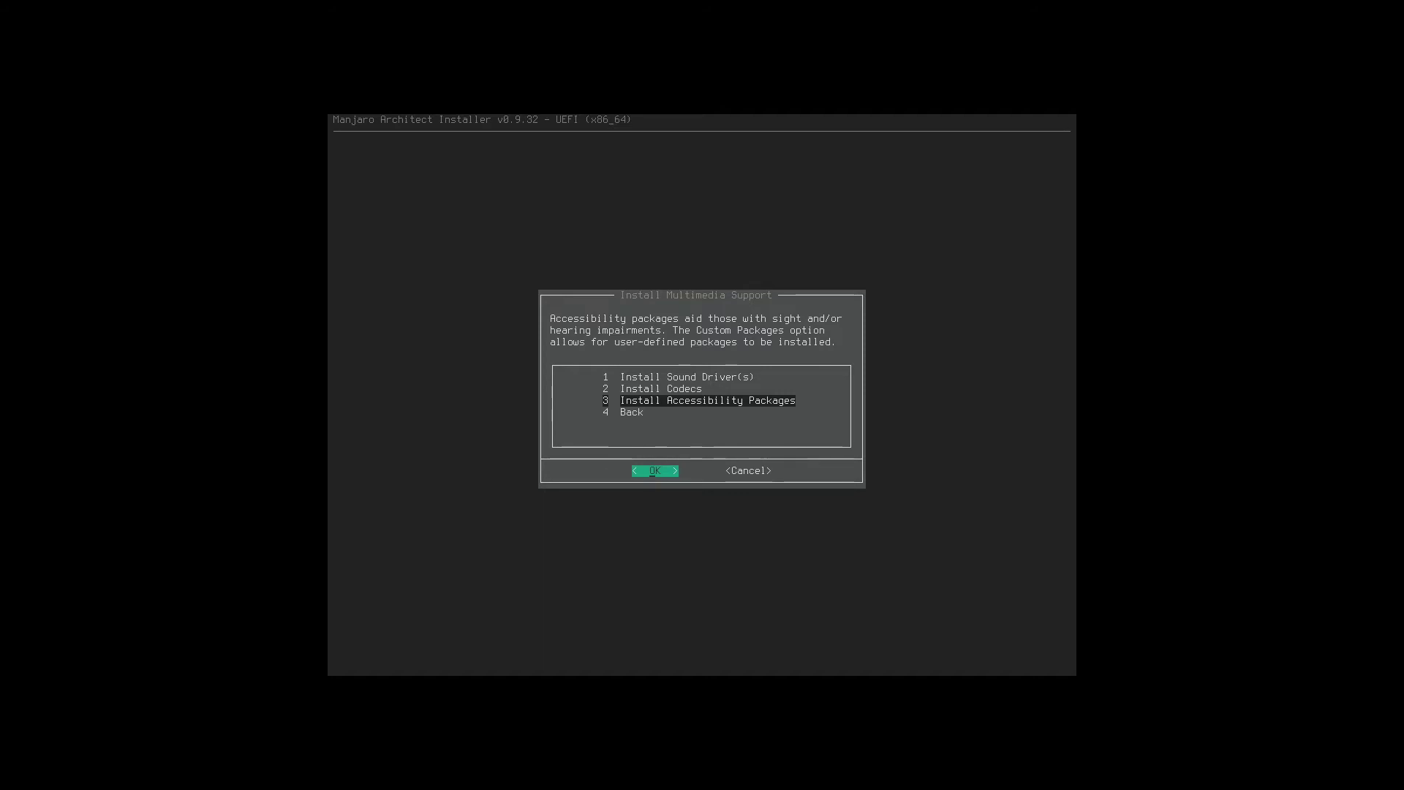
# Back out through Multimedia Support and Graphical Interface menus to Install Custom System.
pyautogui.press('Down')
pyautogui.press('Return')
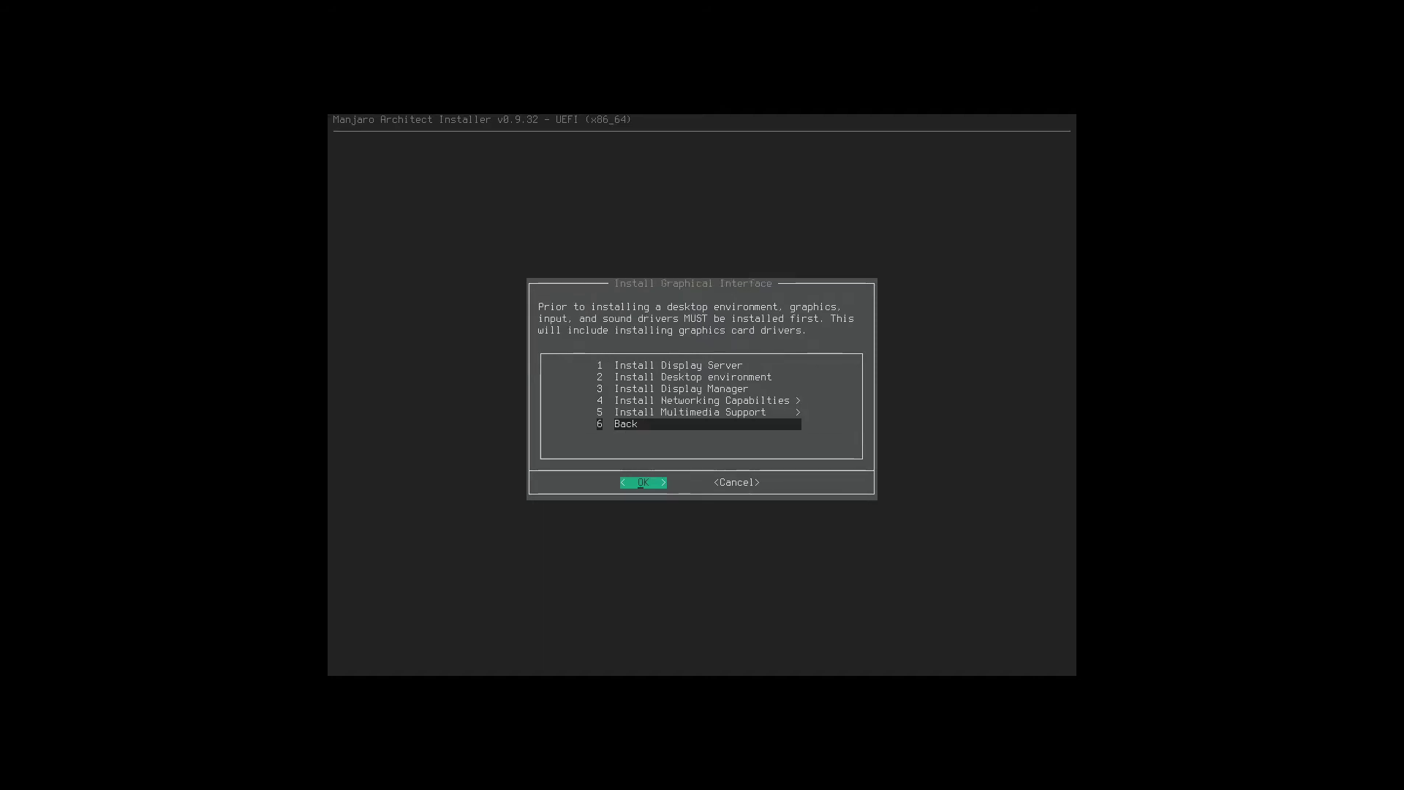
pyautogui.press('Down')
pyautogui.press('Return')
pyautogui.press('Down')
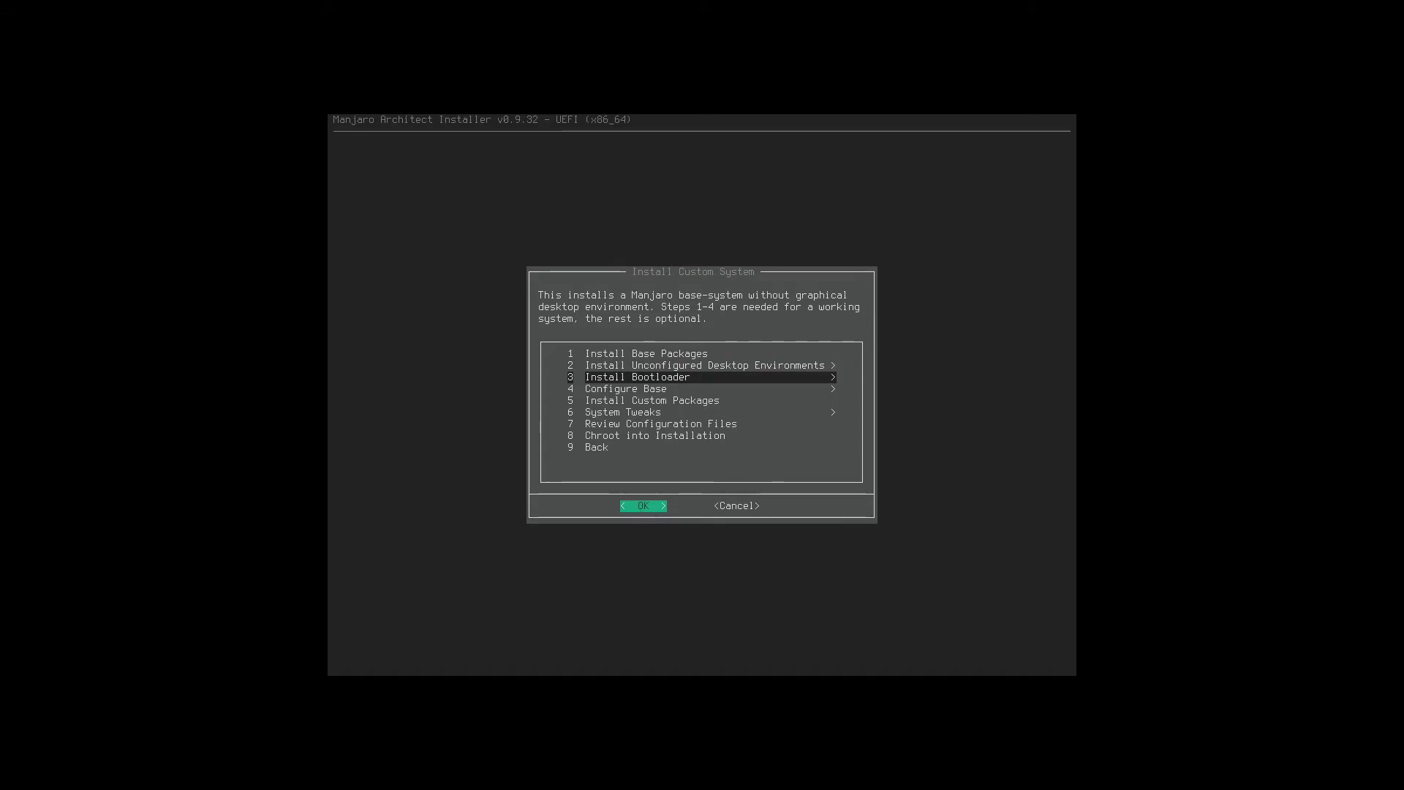
# Install GRUB as the UEFI bootloader with bootloader id 'manjaro'.
pyautogui.press('Return')
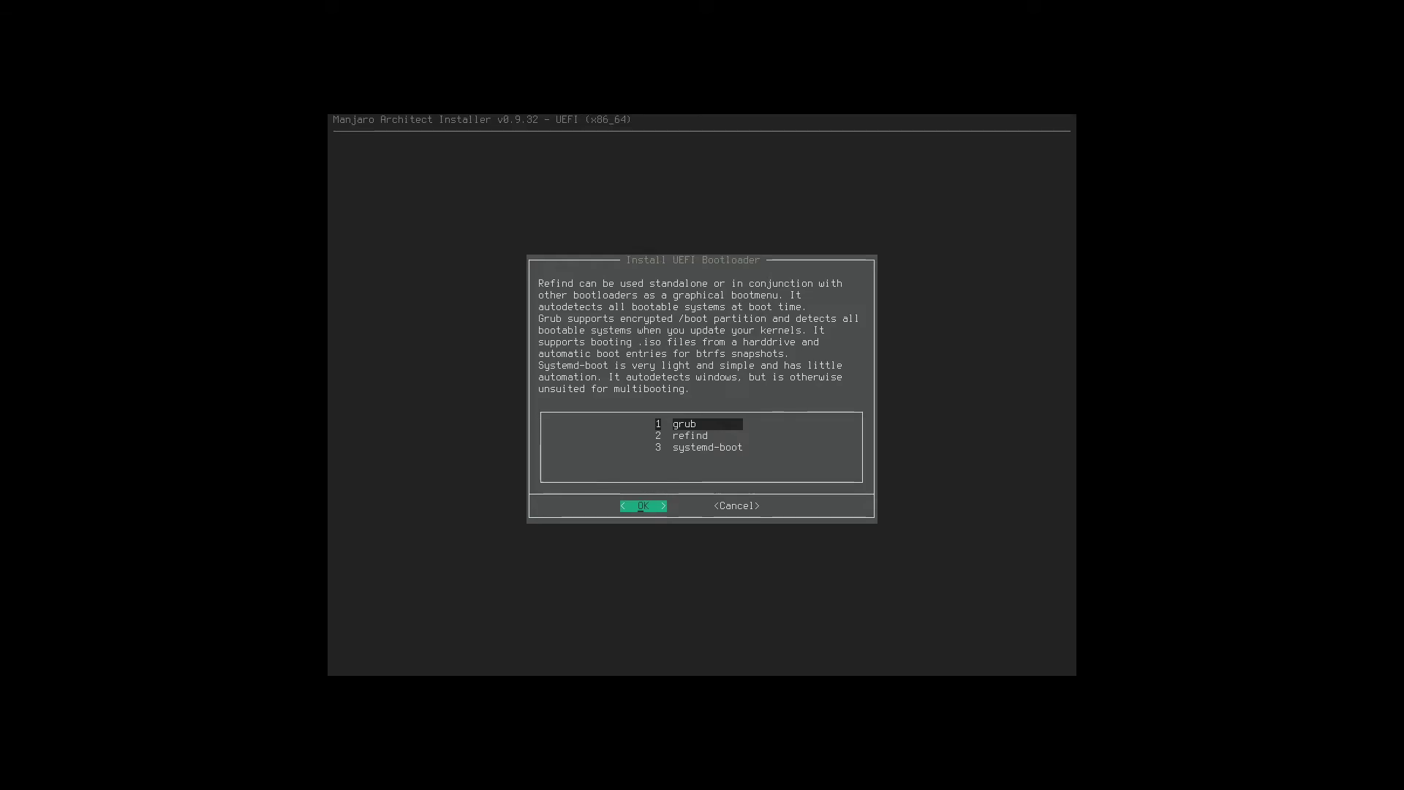
pyautogui.press('Return')
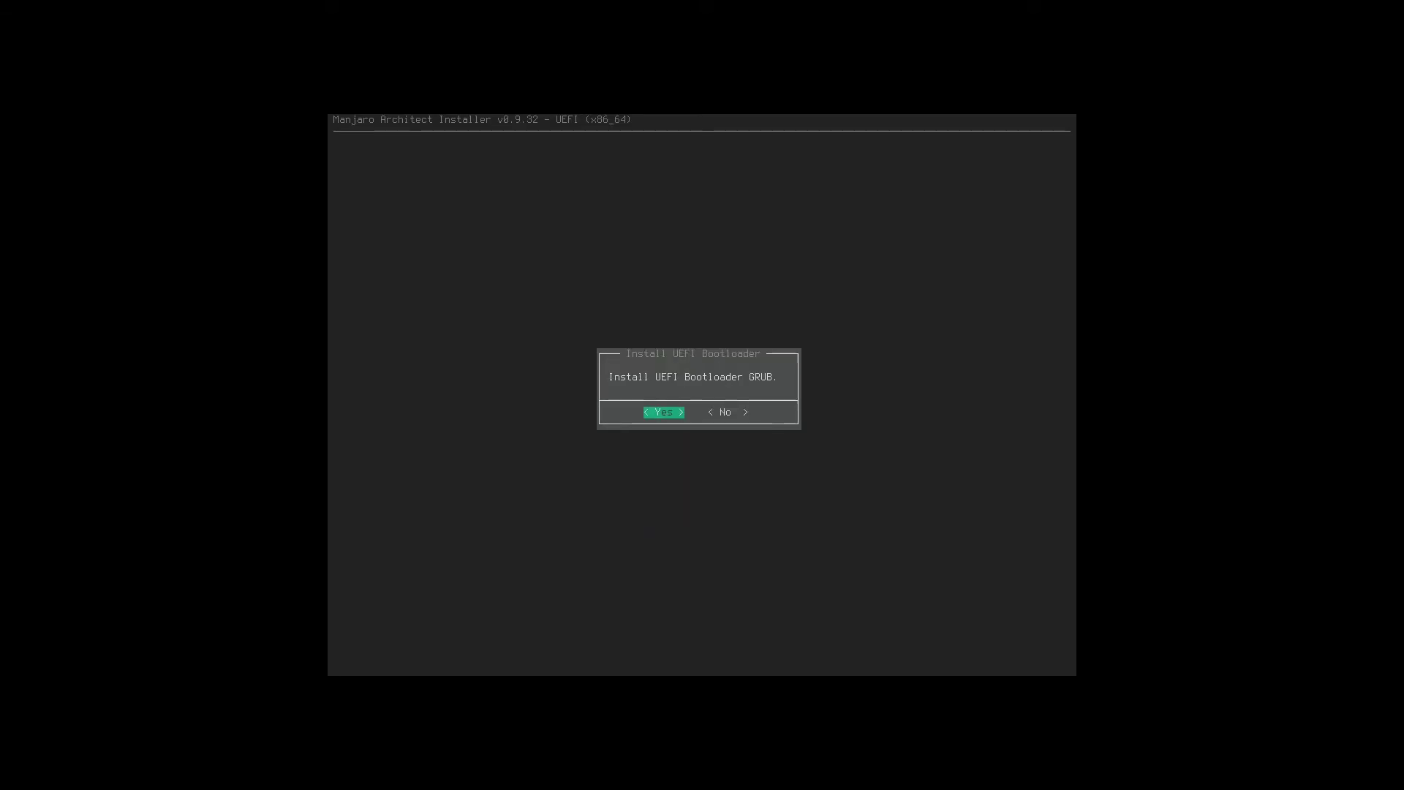
pyautogui.press('Return')
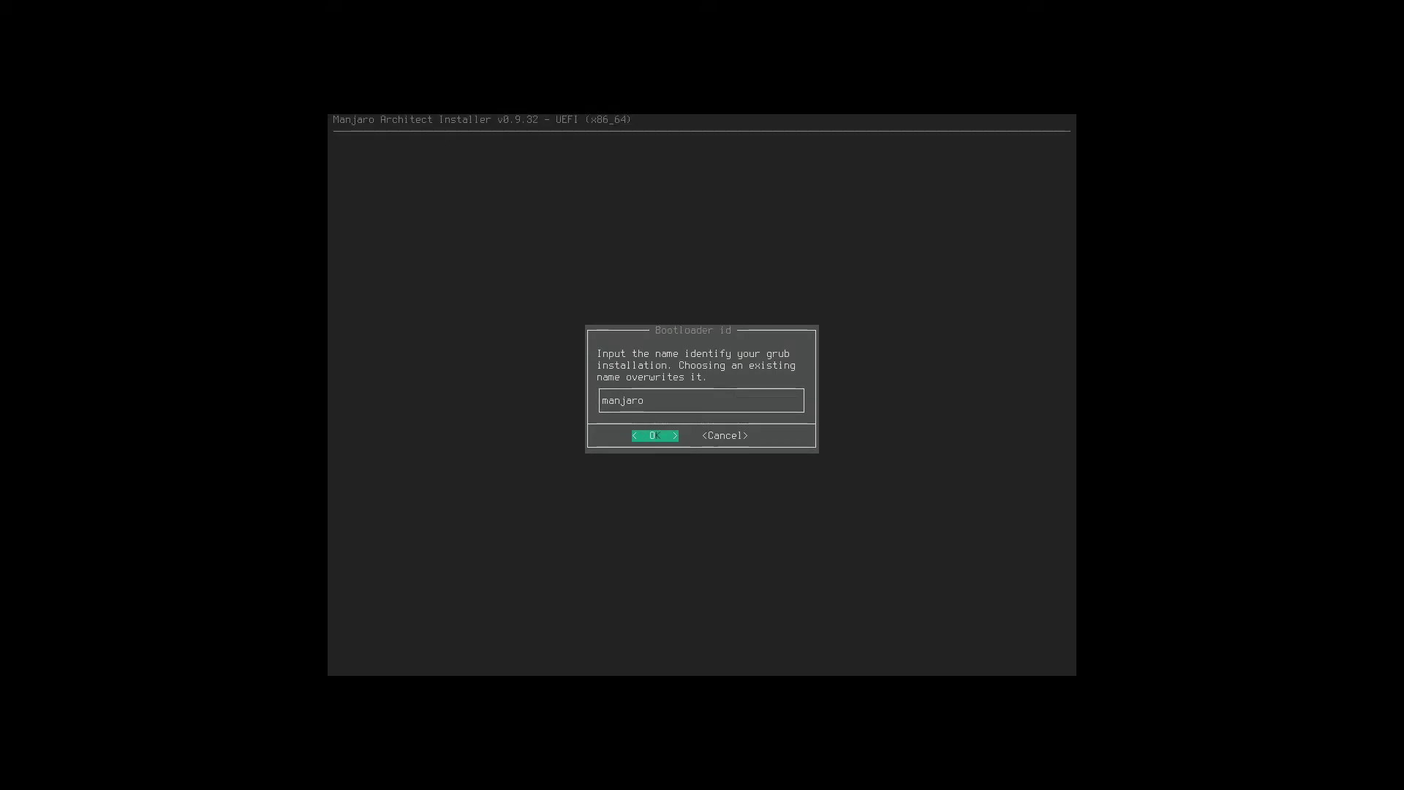
pyautogui.press('Return')
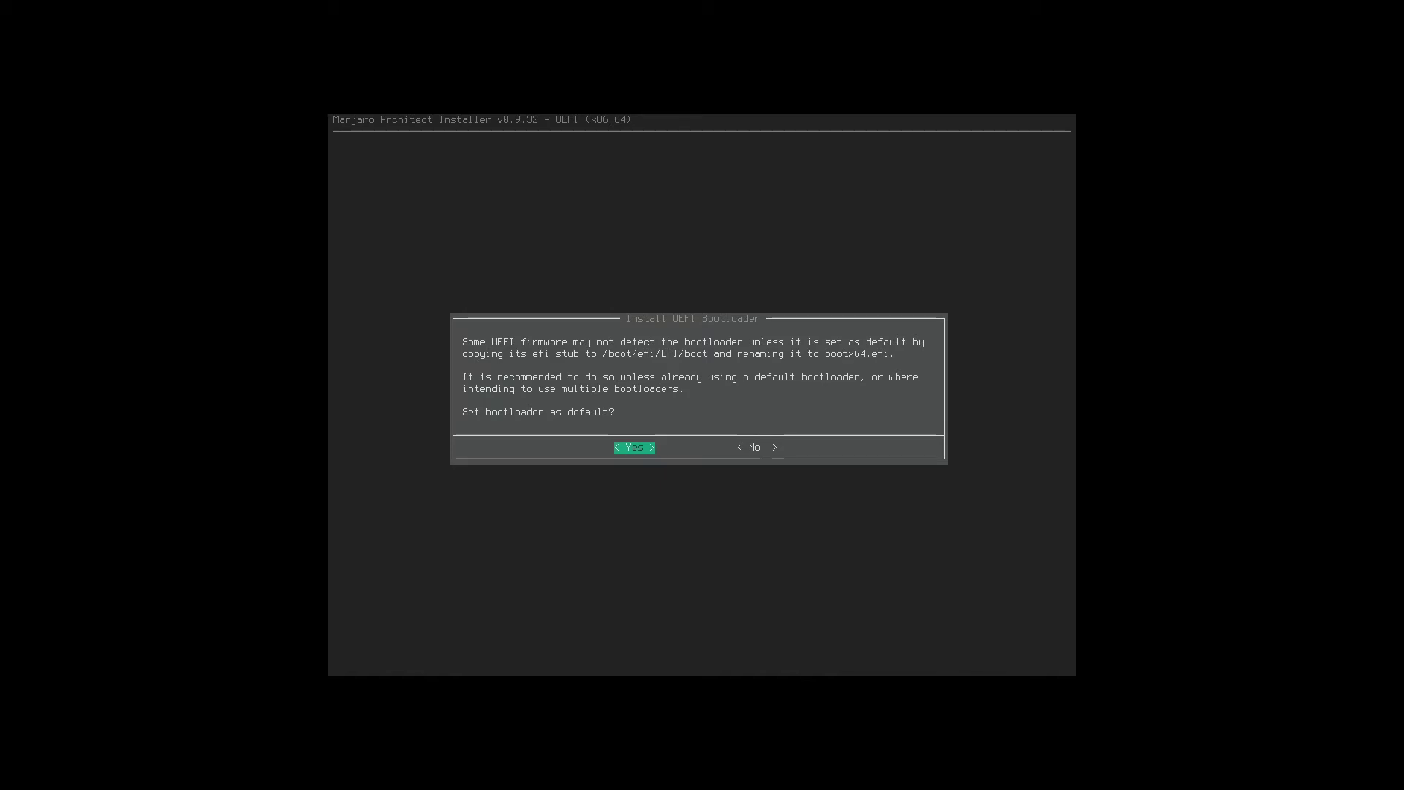
# Answer Yes to make GRUB the default UEFI bootloader.
pyautogui.moveTo(702, 3)
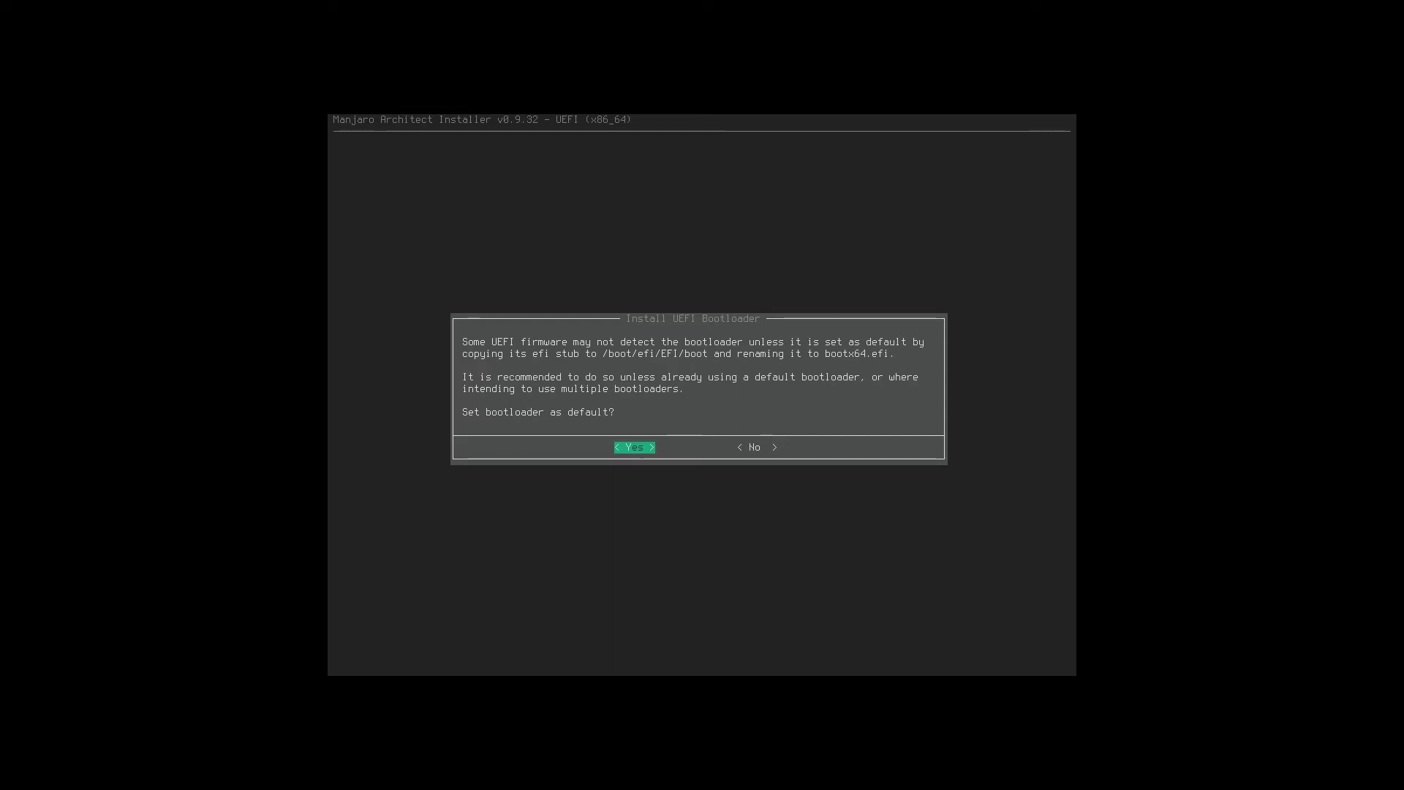
pyautogui.press('Return')
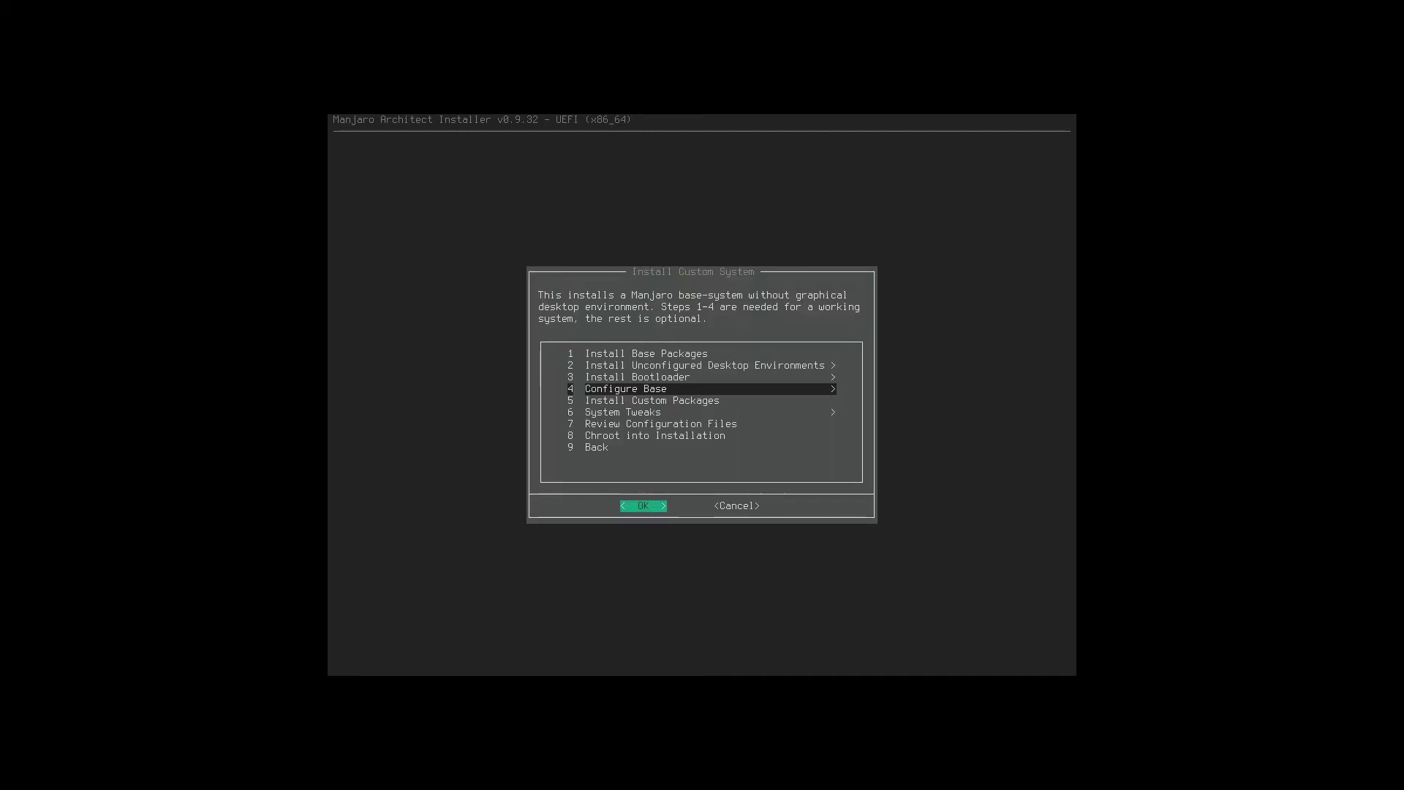
# Generate fstab by device UUID and keep 'manjaro' as the hostname.
pyautogui.press('Return')
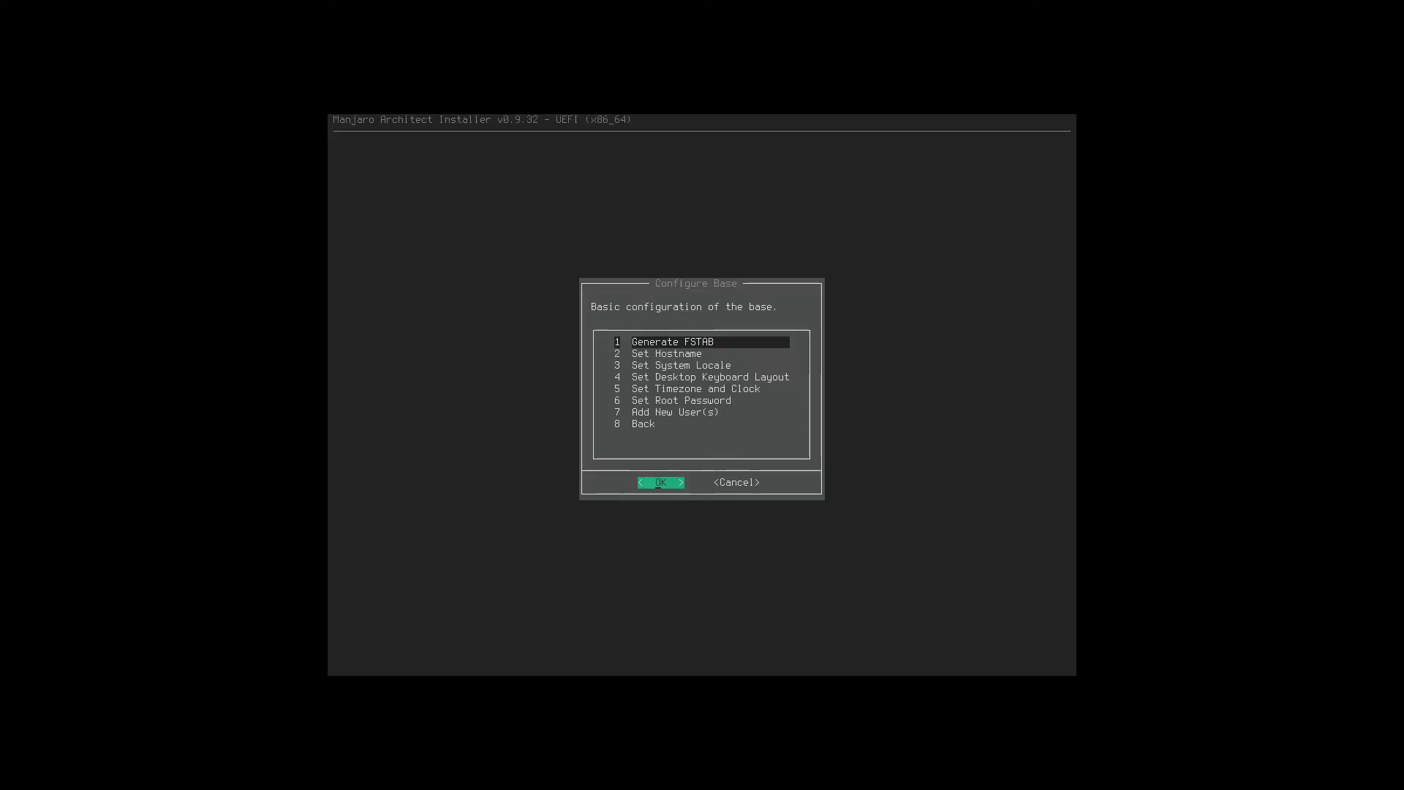
pyautogui.press('Return')
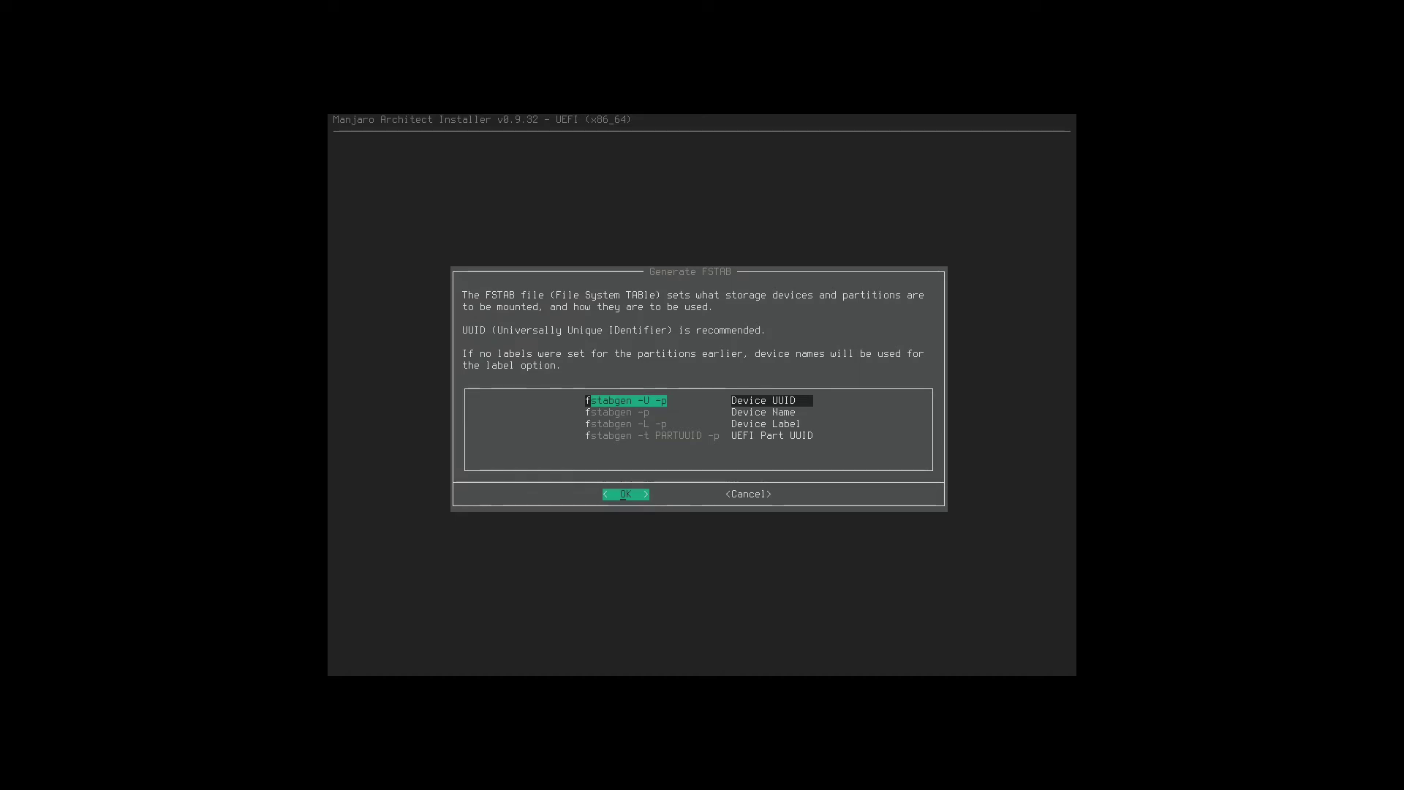
pyautogui.press('Return')
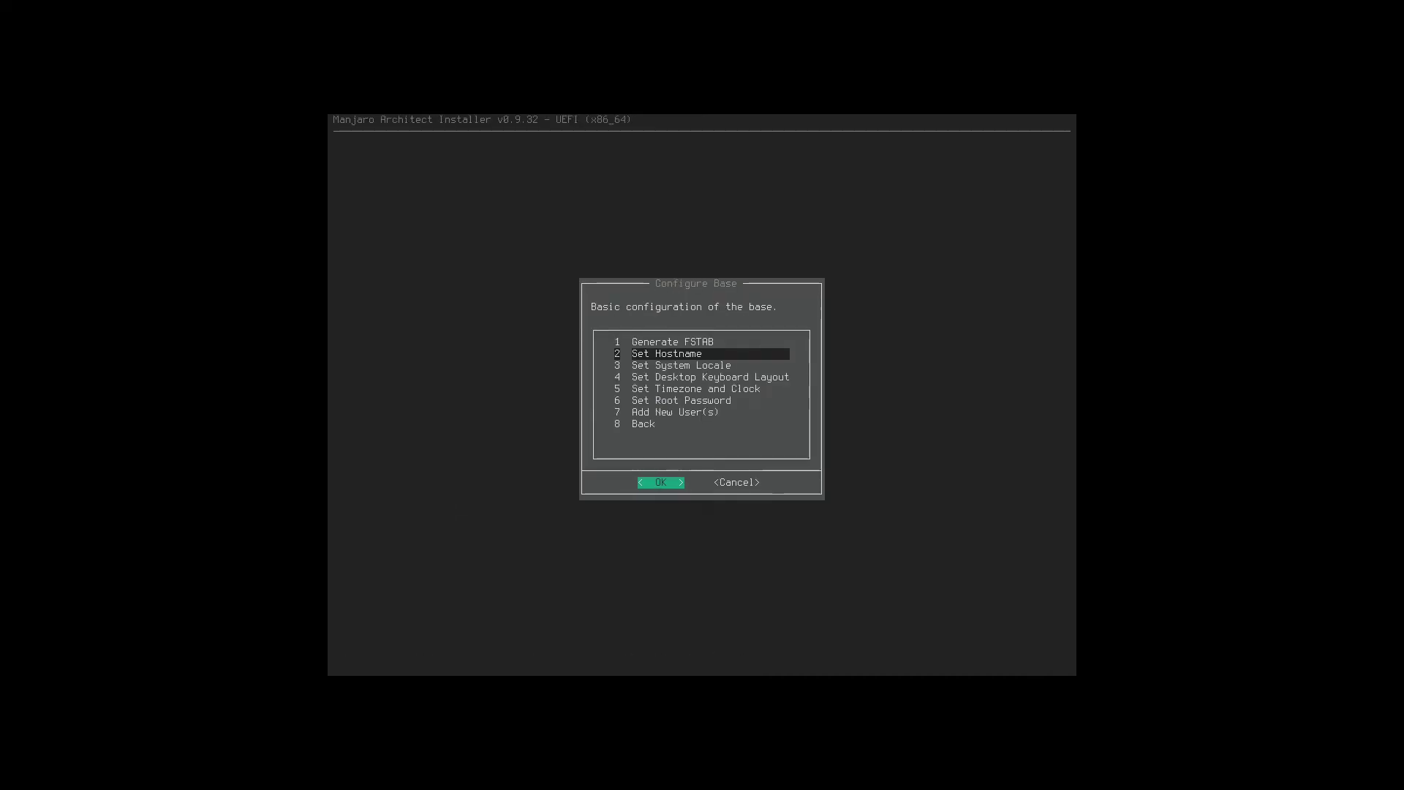
pyautogui.press('Return')
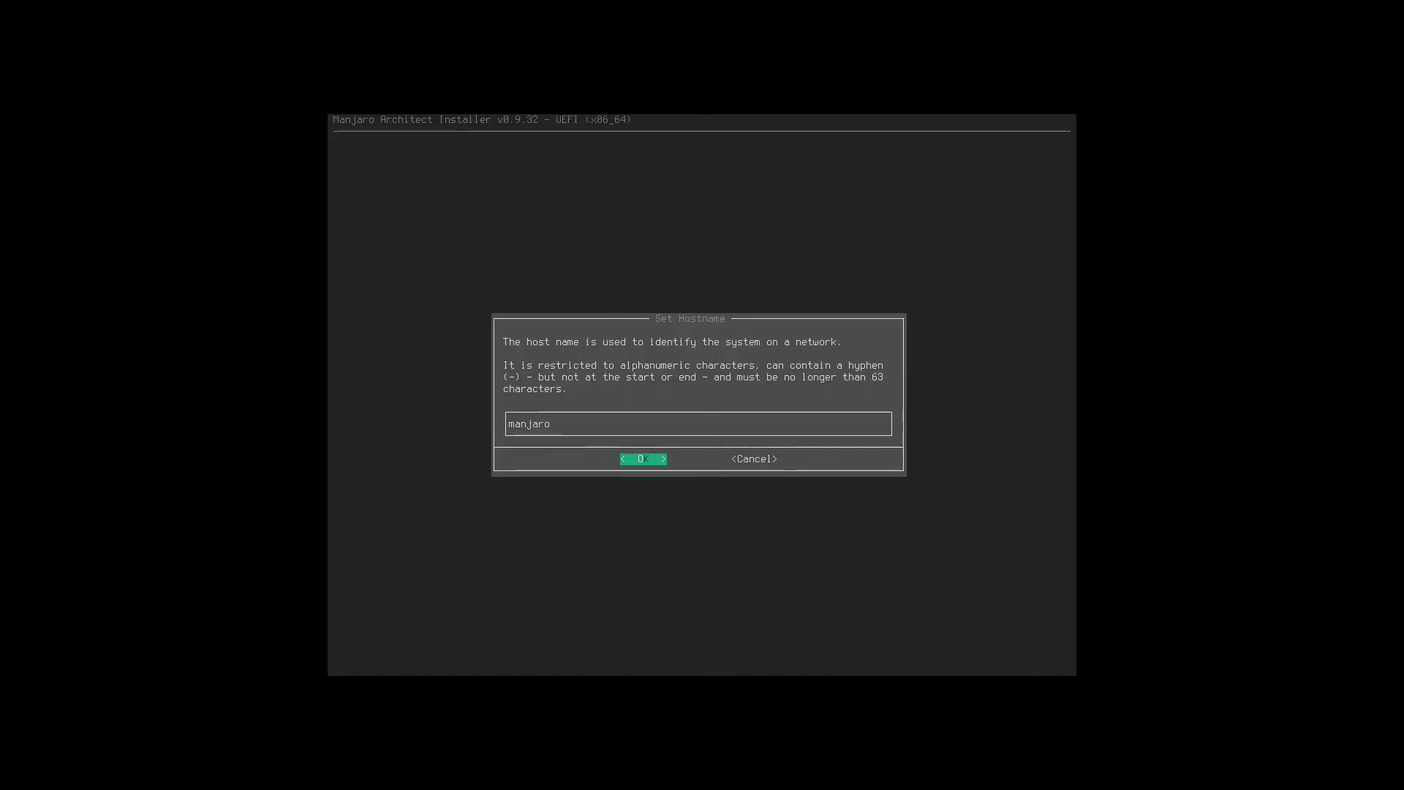
pyautogui.press('Return')
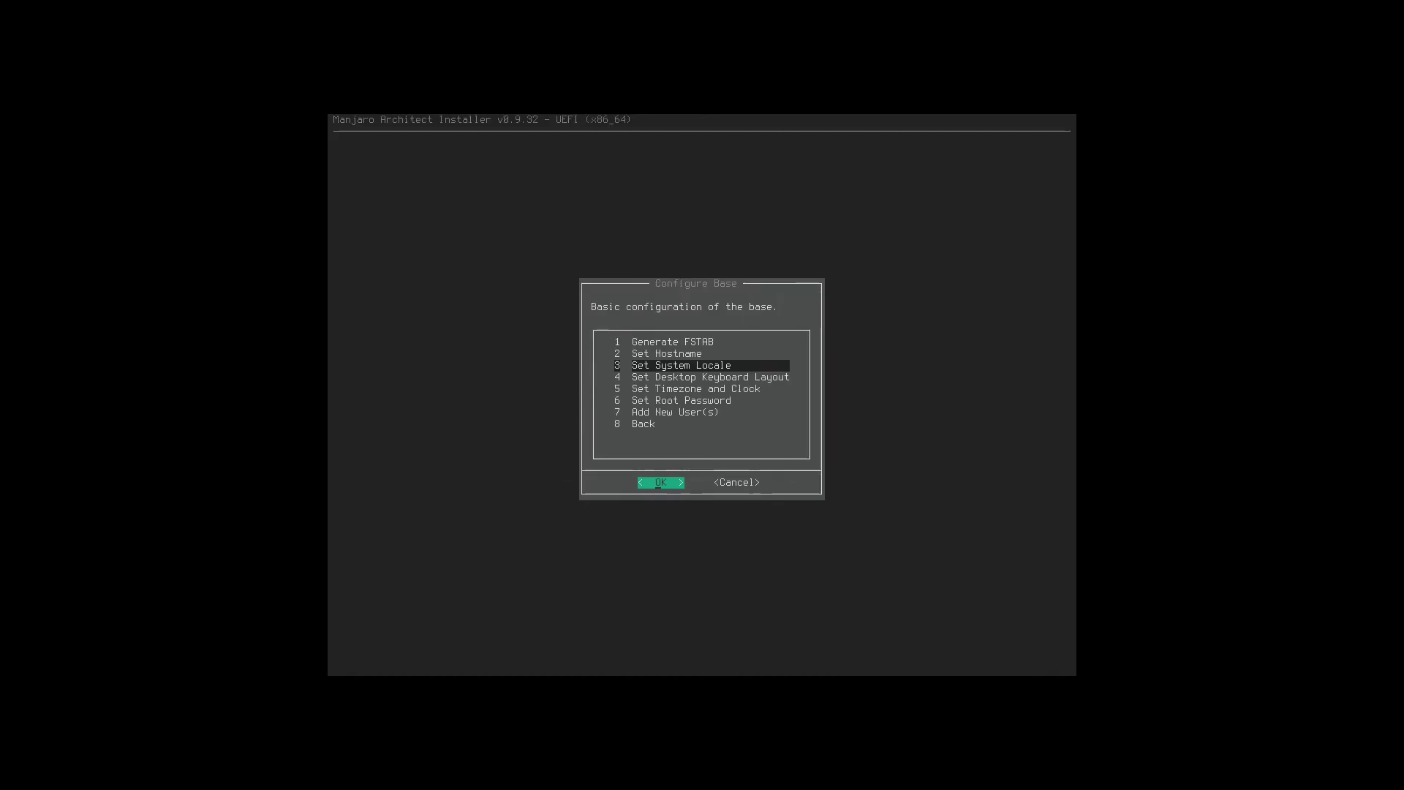
# Set the system locale to sl_SI.UTF-8.
pyautogui.press('Return')
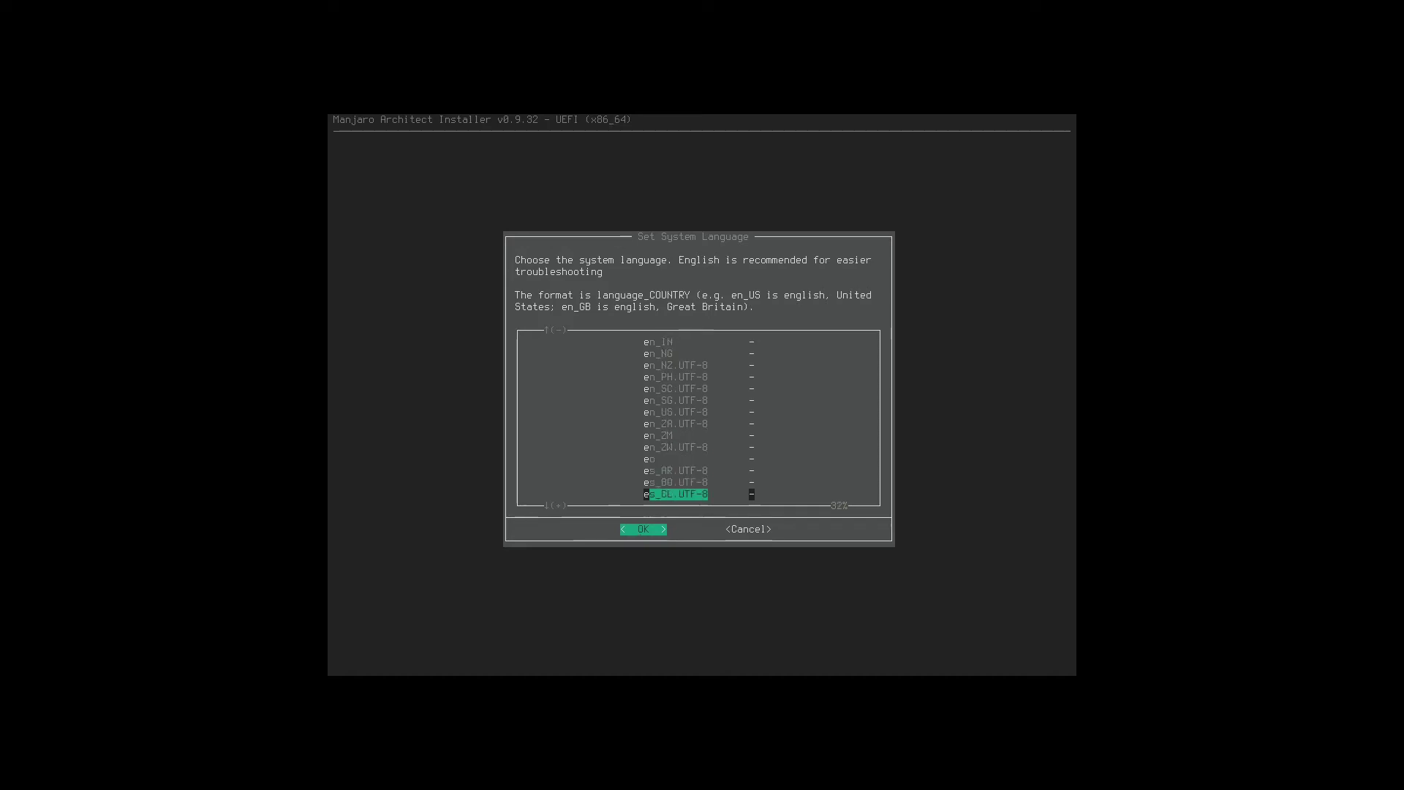
pyautogui.press('s')
pyautogui.press('pageup')
pyautogui.press('pagedown')
pyautogui.press('pageup')
pyautogui.press('pagedown')
pyautogui.press('Down')
pyautogui.press('Down')
pyautogui.press('Down')
pyautogui.press('Down')
pyautogui.press('Down')
pyautogui.press('Down')
pyautogui.press('Down')
pyautogui.press('Down')
pyautogui.press('Down')
pyautogui.press('Down')
pyautogui.press('Down')
pyautogui.press('Down')
pyautogui.press('Down')
pyautogui.press('Down')
pyautogui.press('Down')
pyautogui.press('Up')
pyautogui.press('Up')
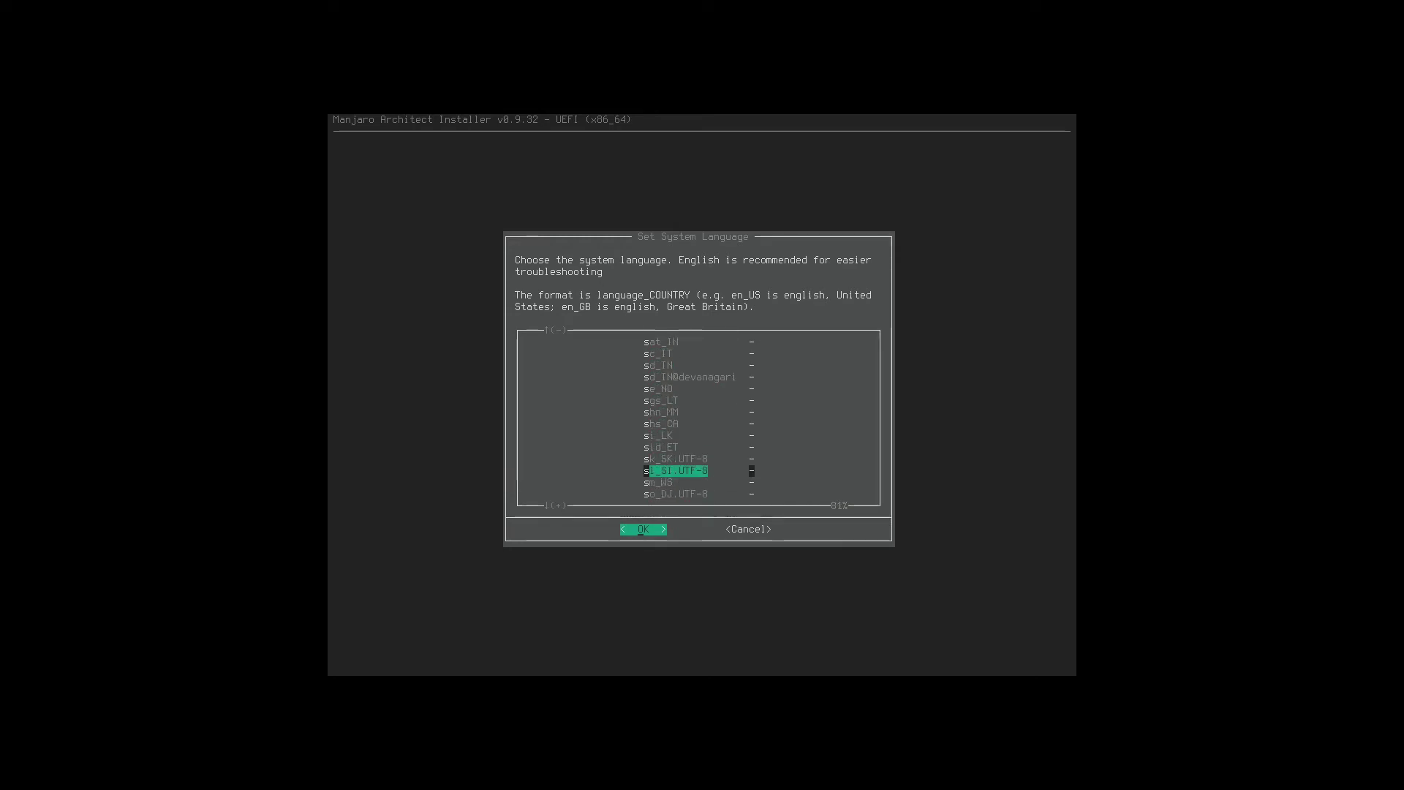
pyautogui.press('Return')
# Confirm the locale and choose the desktop keyboard layout from the keymap list.
pyautogui.press('Return')
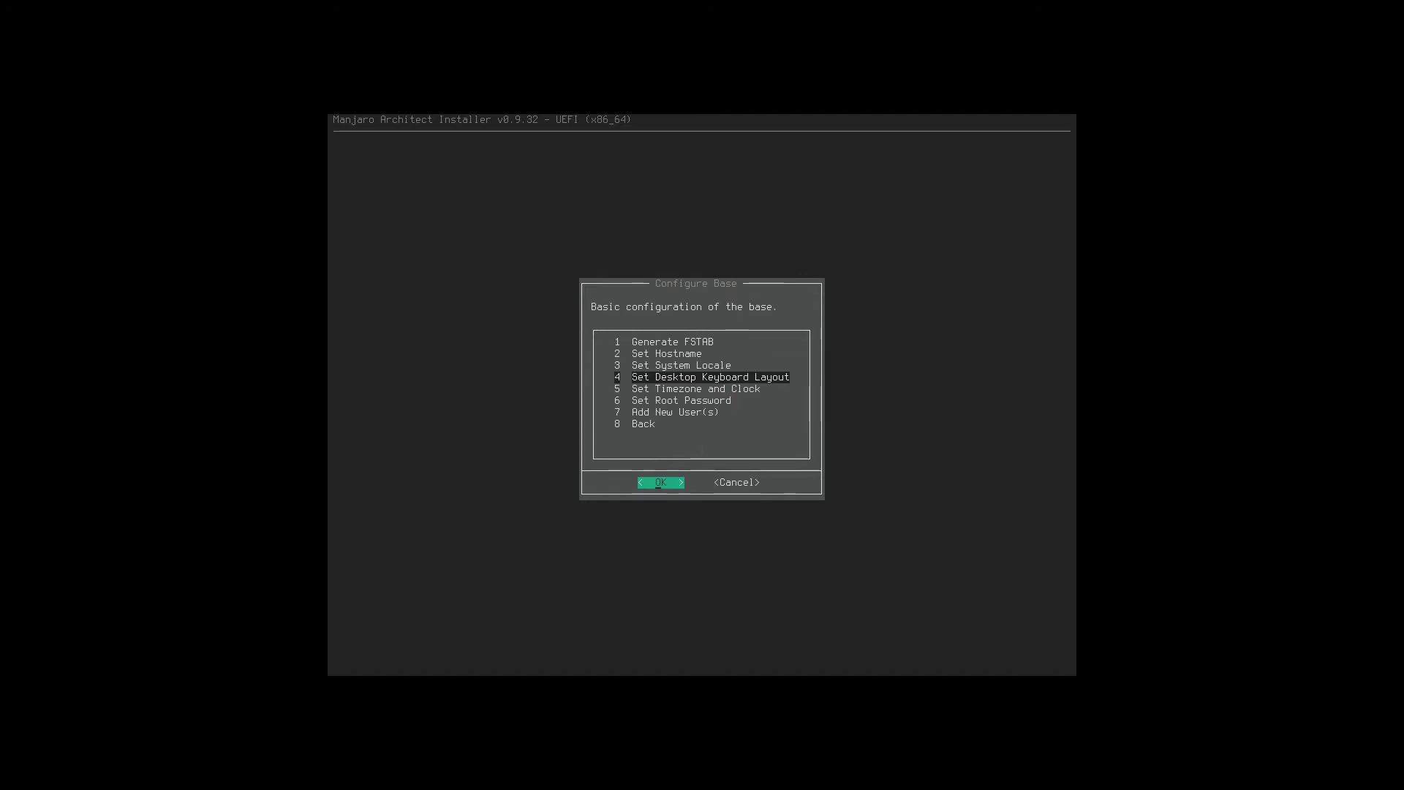
pyautogui.press('Return')
pyautogui.press('Down')
pyautogui.press('s')
pyautogui.press('Down')
pyautogui.press('Down')
pyautogui.press('Down')
pyautogui.press('Down')
pyautogui.press('Down')
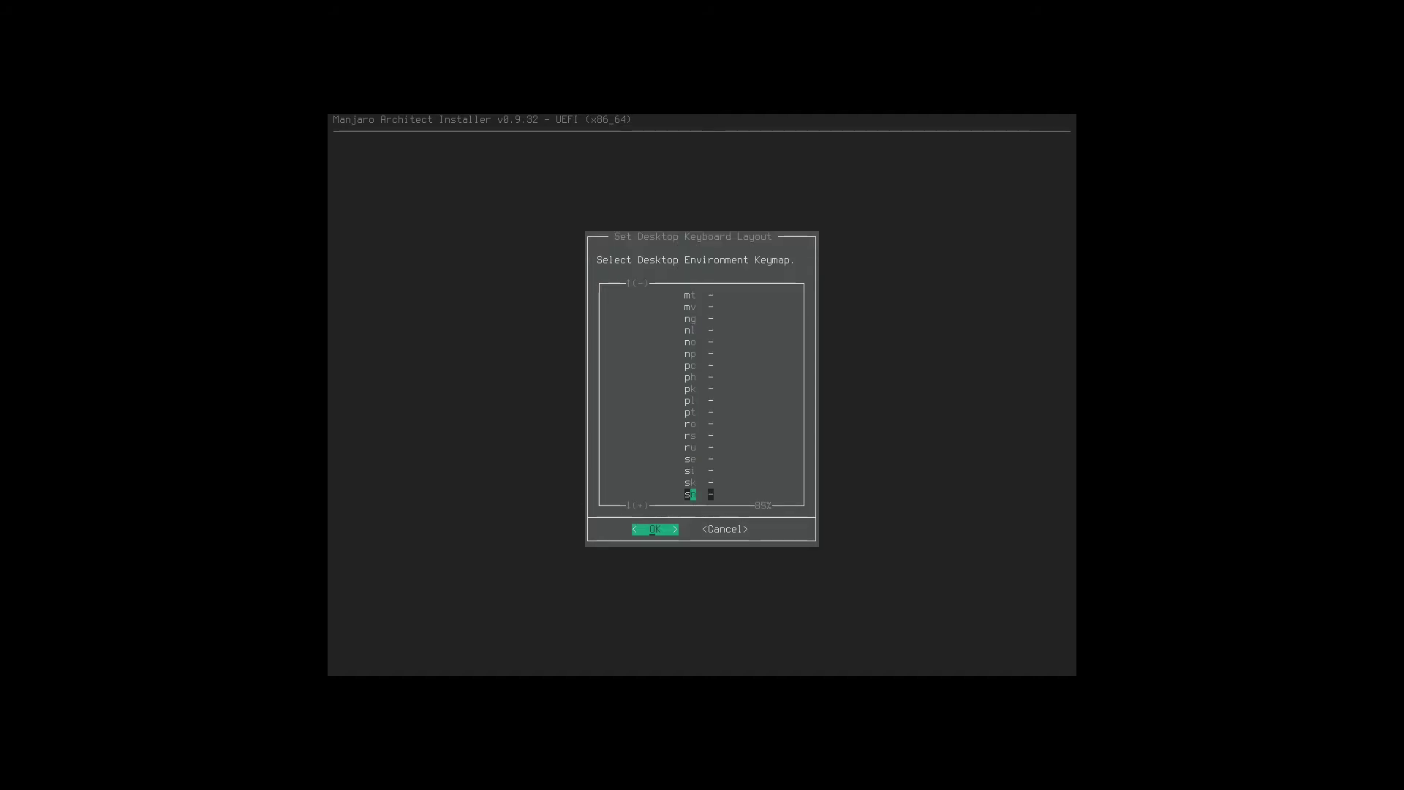
pyautogui.press('Up')
pyautogui.press('Up')
pyautogui.press('Up')
pyautogui.press('Up')
pyautogui.press('Up')
pyautogui.press('Return')
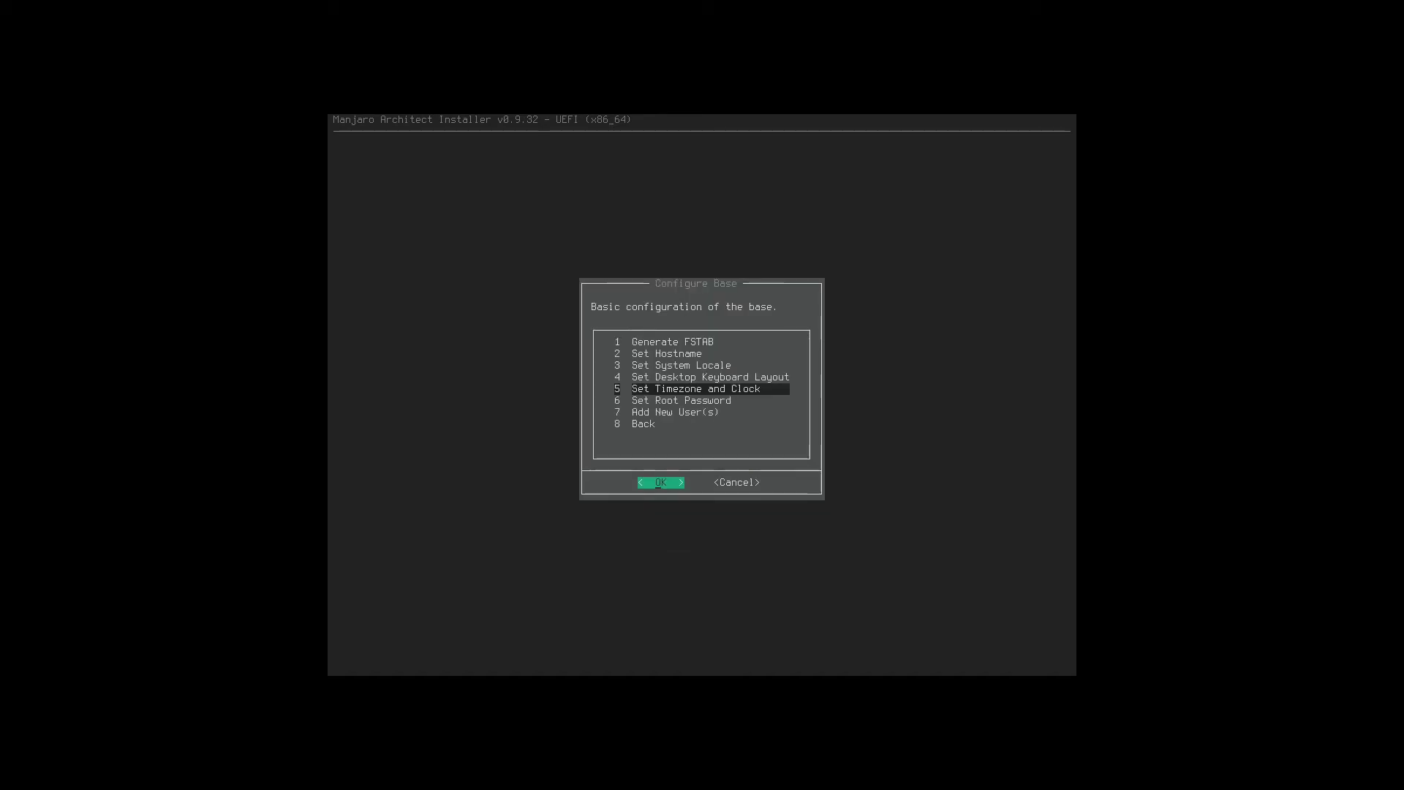
# Set the time zone to Europe/Ljubljana.
pyautogui.press('Return')
pyautogui.press('Down')
pyautogui.press('Down')
pyautogui.press('Down')
pyautogui.press('Down')
pyautogui.press('Down')
pyautogui.press('Down')
pyautogui.press('Return')
pyautogui.press('pagedown')
pyautogui.press('pagedown')
pyautogui.press('Return')
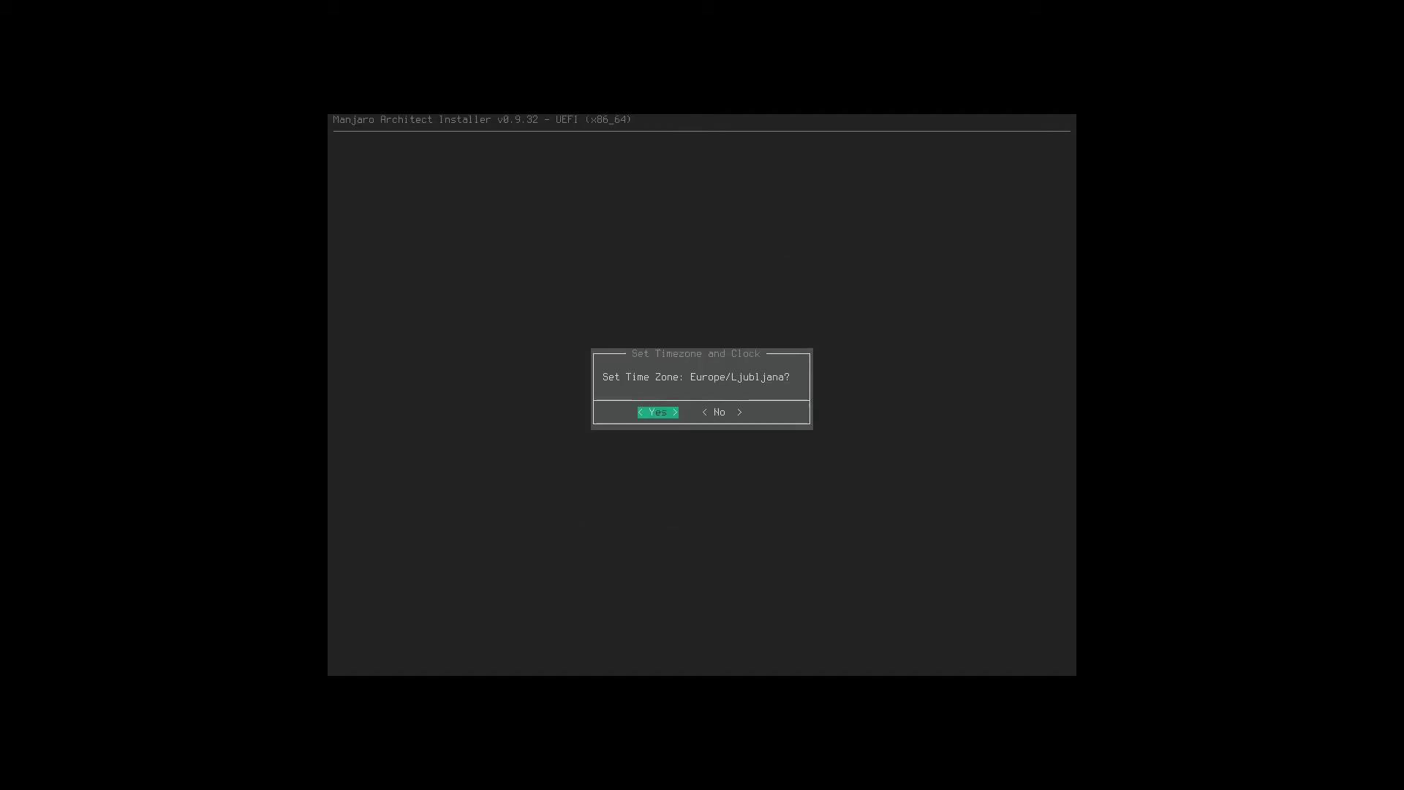
pyautogui.press('Return')
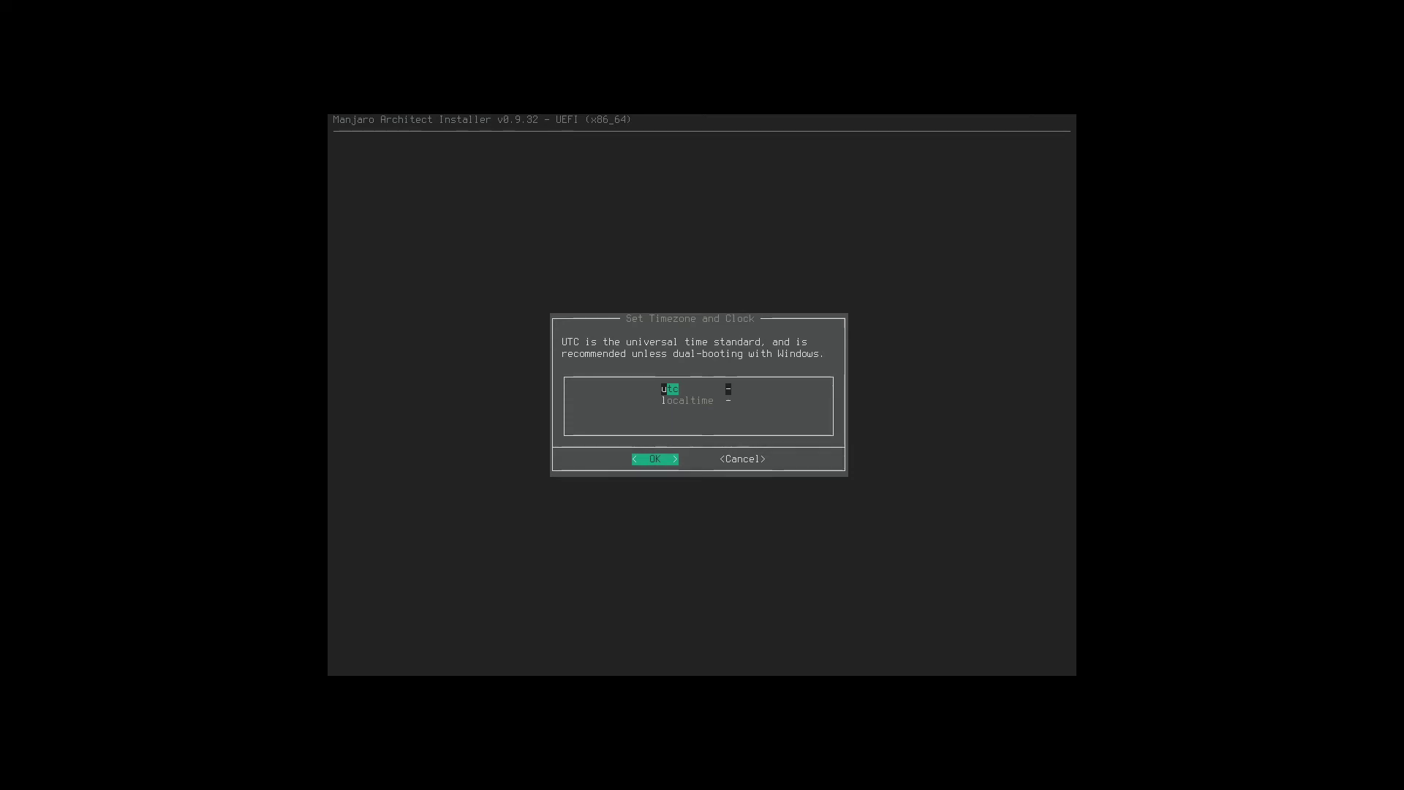
# Confirm UTC as the hardware clock and set the root password.
pyautogui.press('Return')
pyautogui.press('Return')
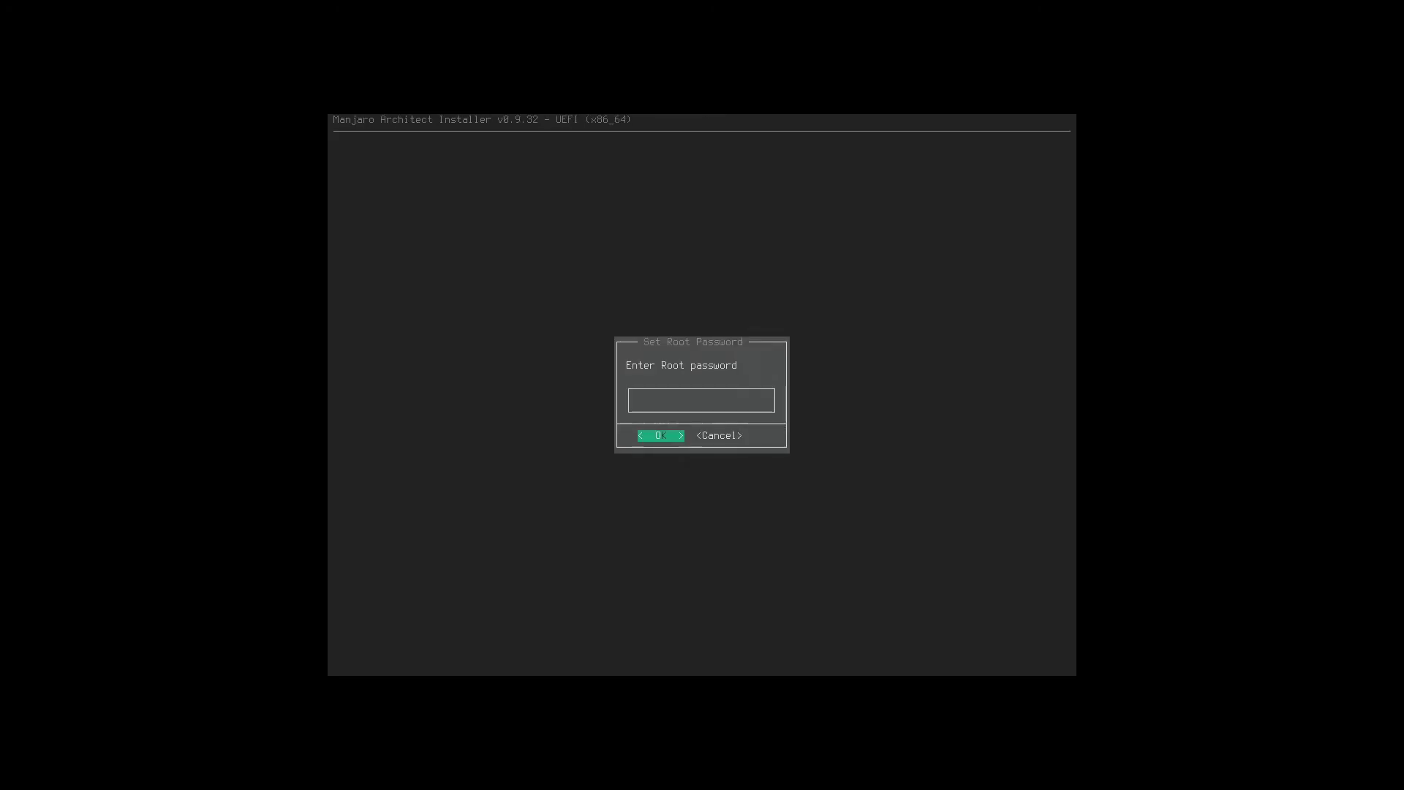
pyautogui.write('root')
pyautogui.press('Return')
pyautogui.write('root')
pyautogui.press('Return')
pyautogui.press('Return')
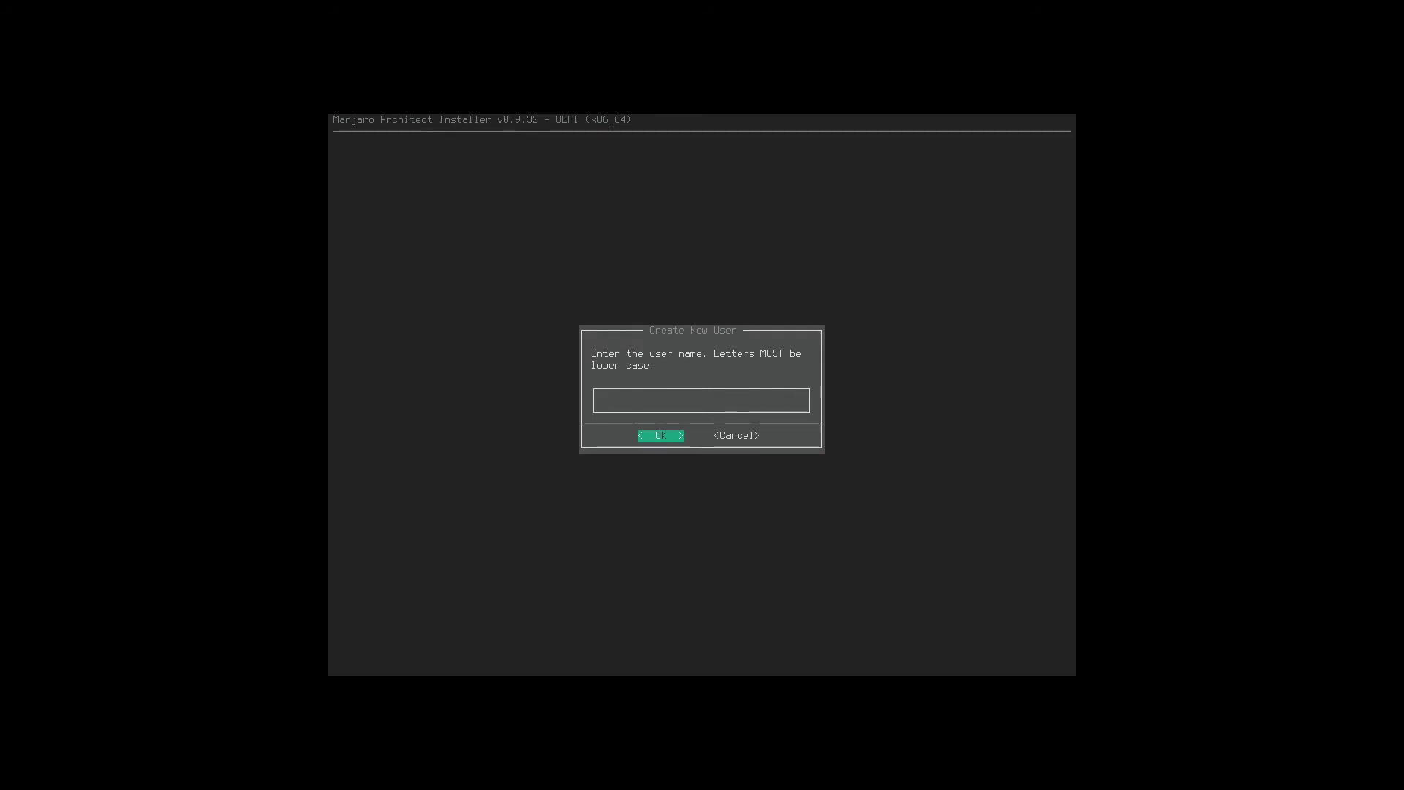
pyautogui.write('bigpo')
pyautogui.press('Return')
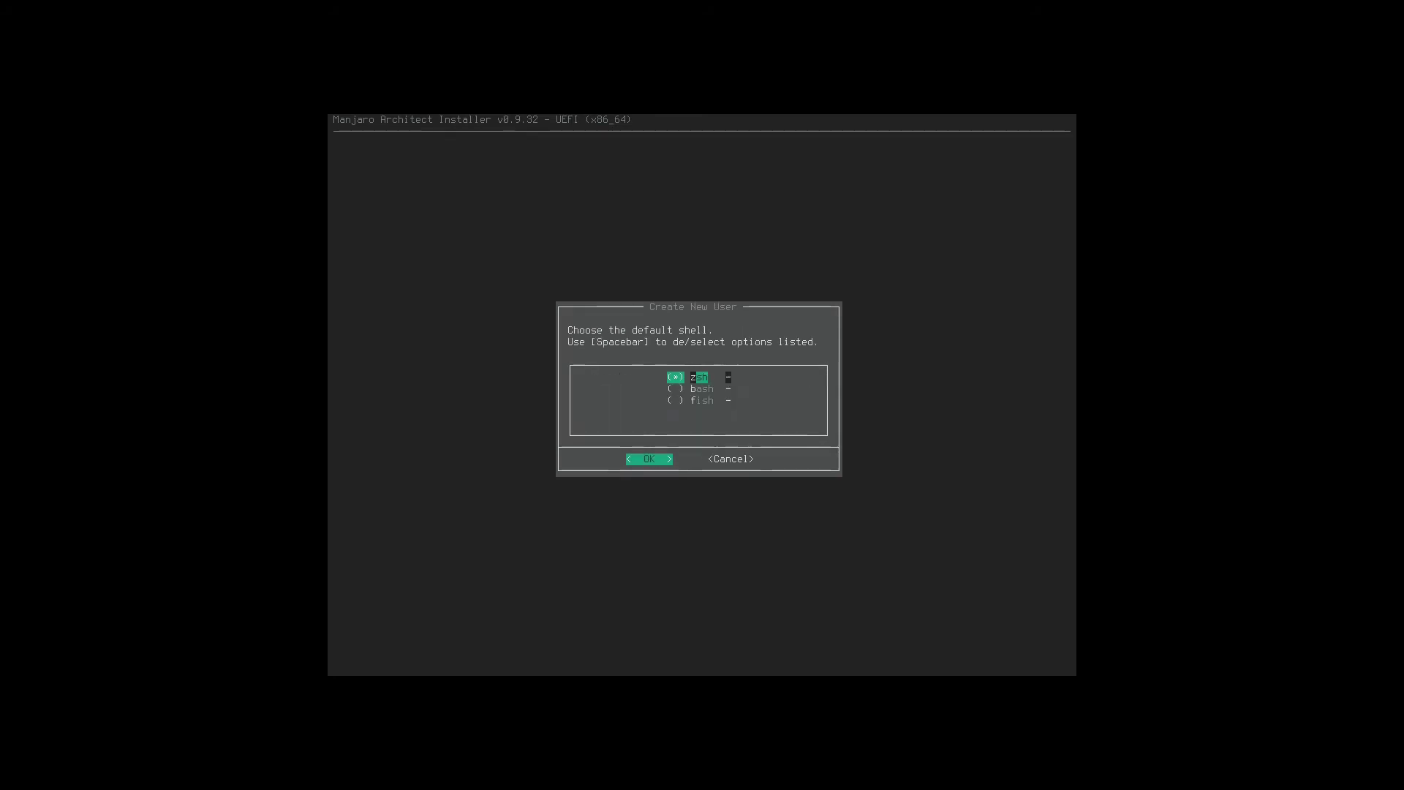
# Create the first user account with zsh as its shell and a password.
pyautogui.press('Down')
pyautogui.press('Down')
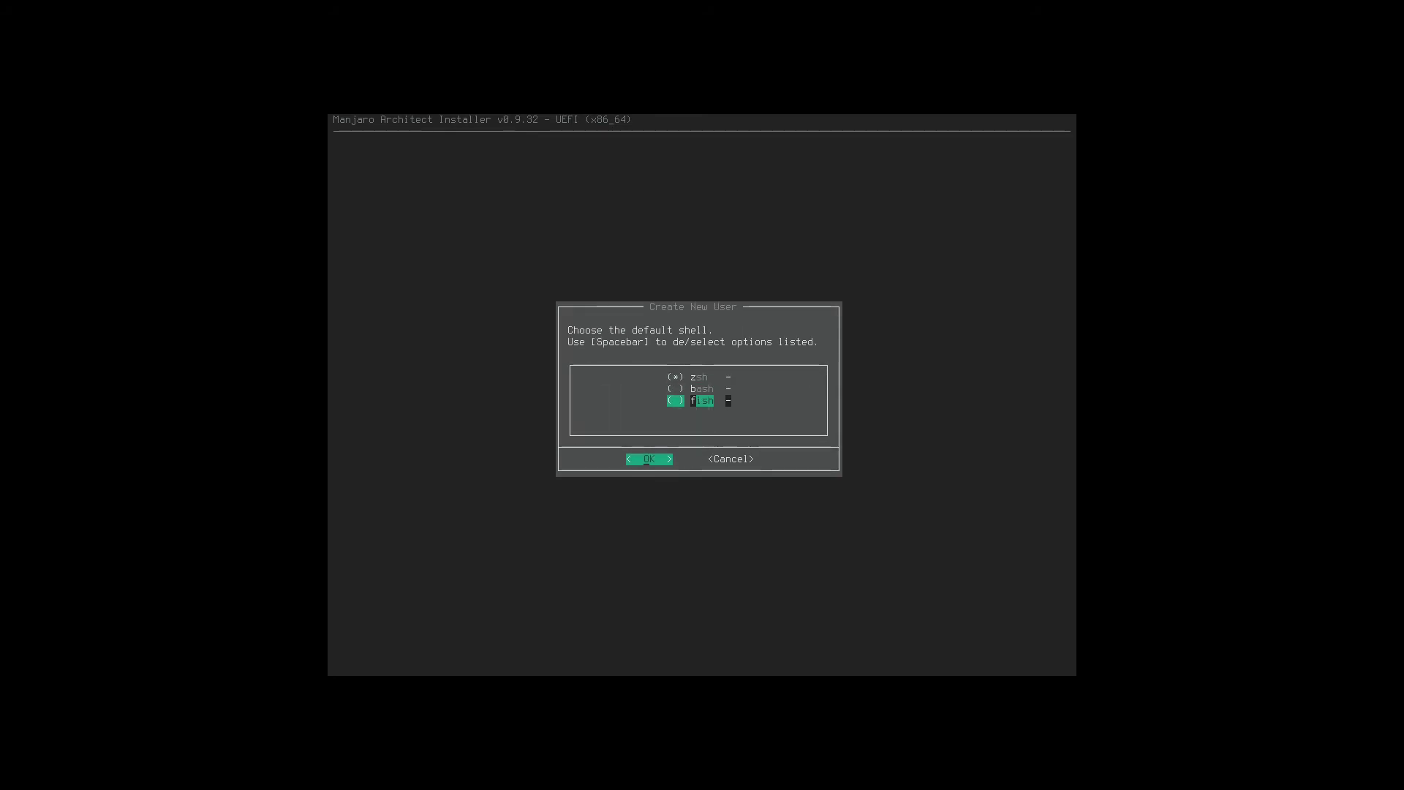
pyautogui.press('Up')
pyautogui.press('Up')
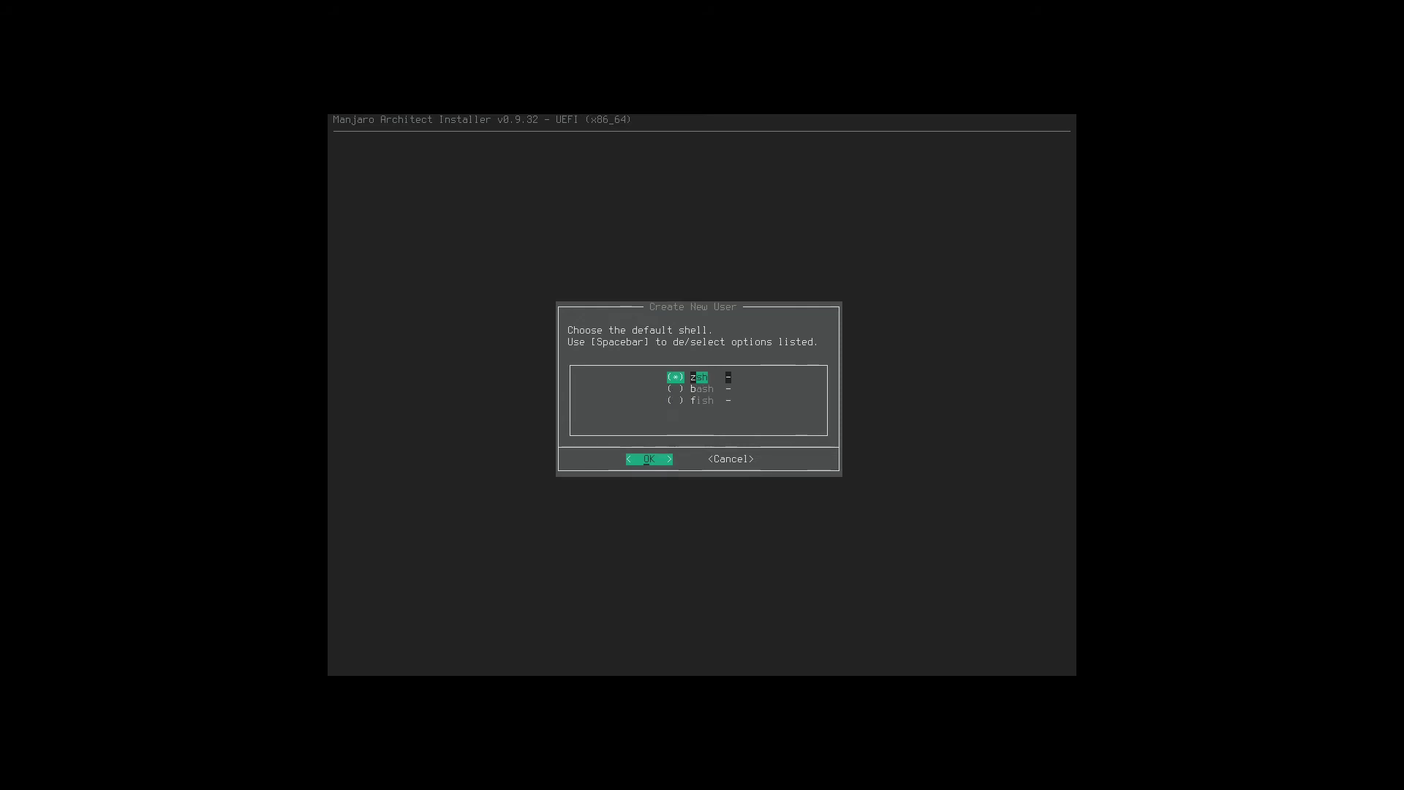
pyautogui.press('Return')
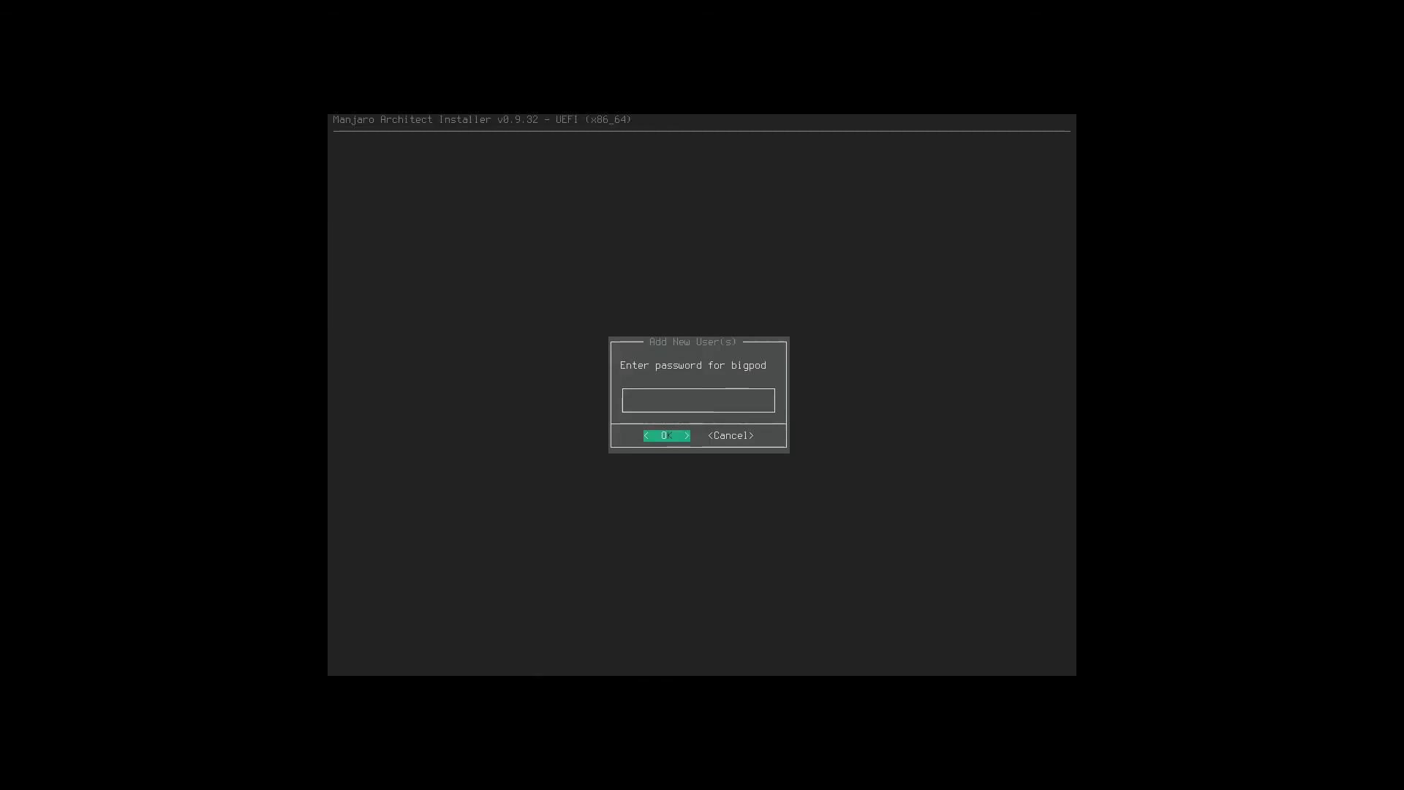
pyautogui.write('***')
pyautogui.press('Return')
pyautogui.write('***')
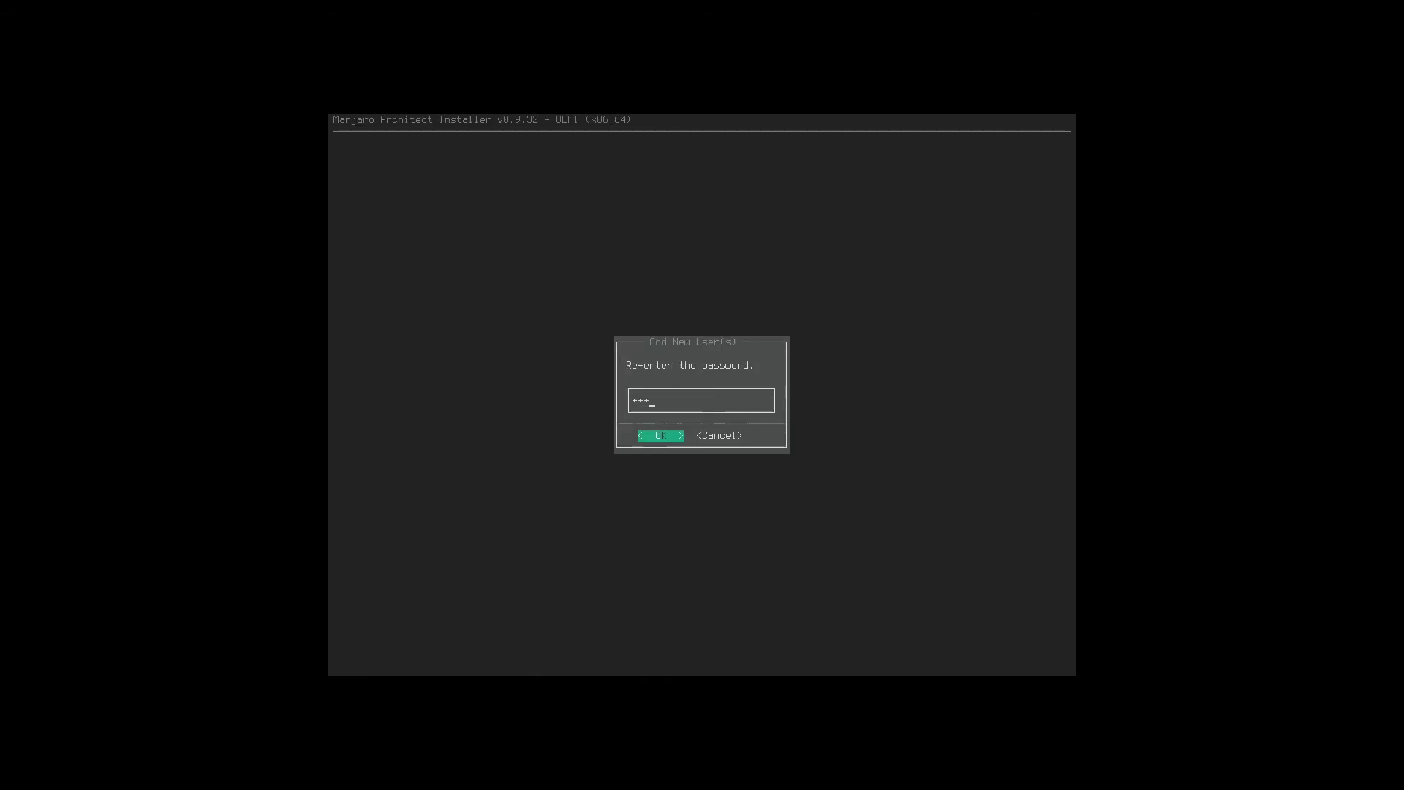
pyautogui.press('Return')
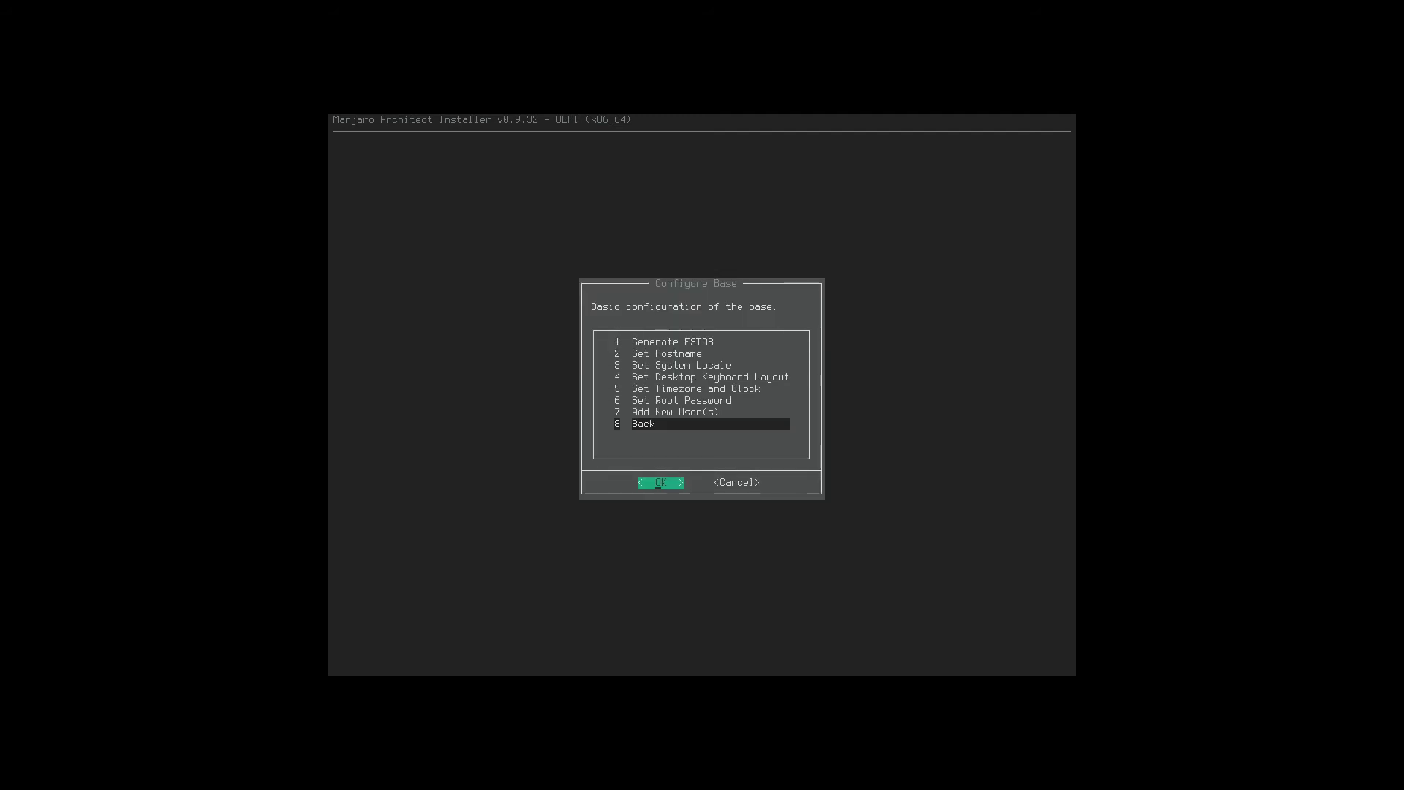
# Add a second user account with bash as its shell and set its password.
pyautogui.press('Return')
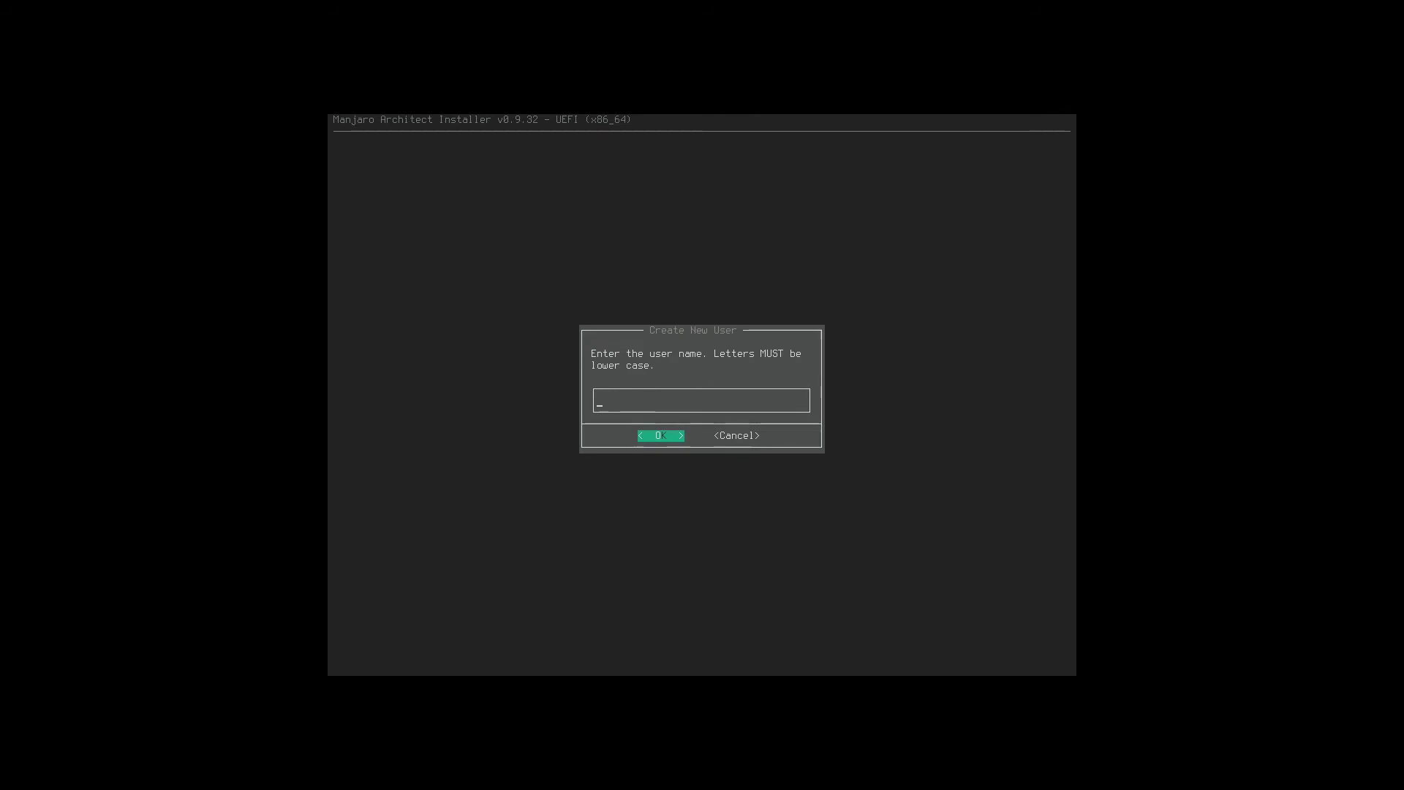
pyautogui.write('tes')
pyautogui.press('Return')
pyautogui.press('Down')
pyautogui.press('Return')
pyautogui.write('test')
pyautogui.press('Return')
pyautogui.write('test')
pyautogui.press('Return')
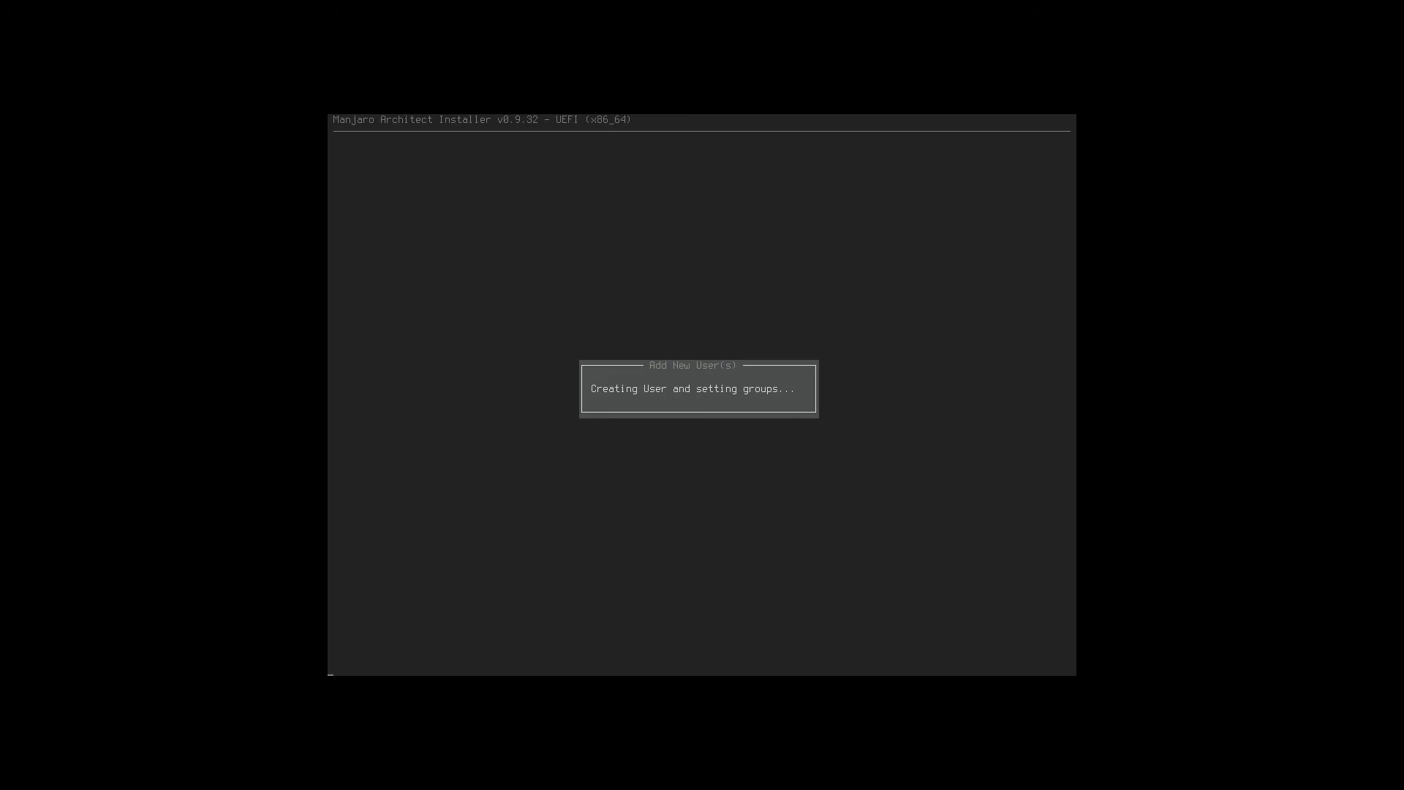
# Install the chosen extra packages via Install Custom Packages.
pyautogui.press('Return')
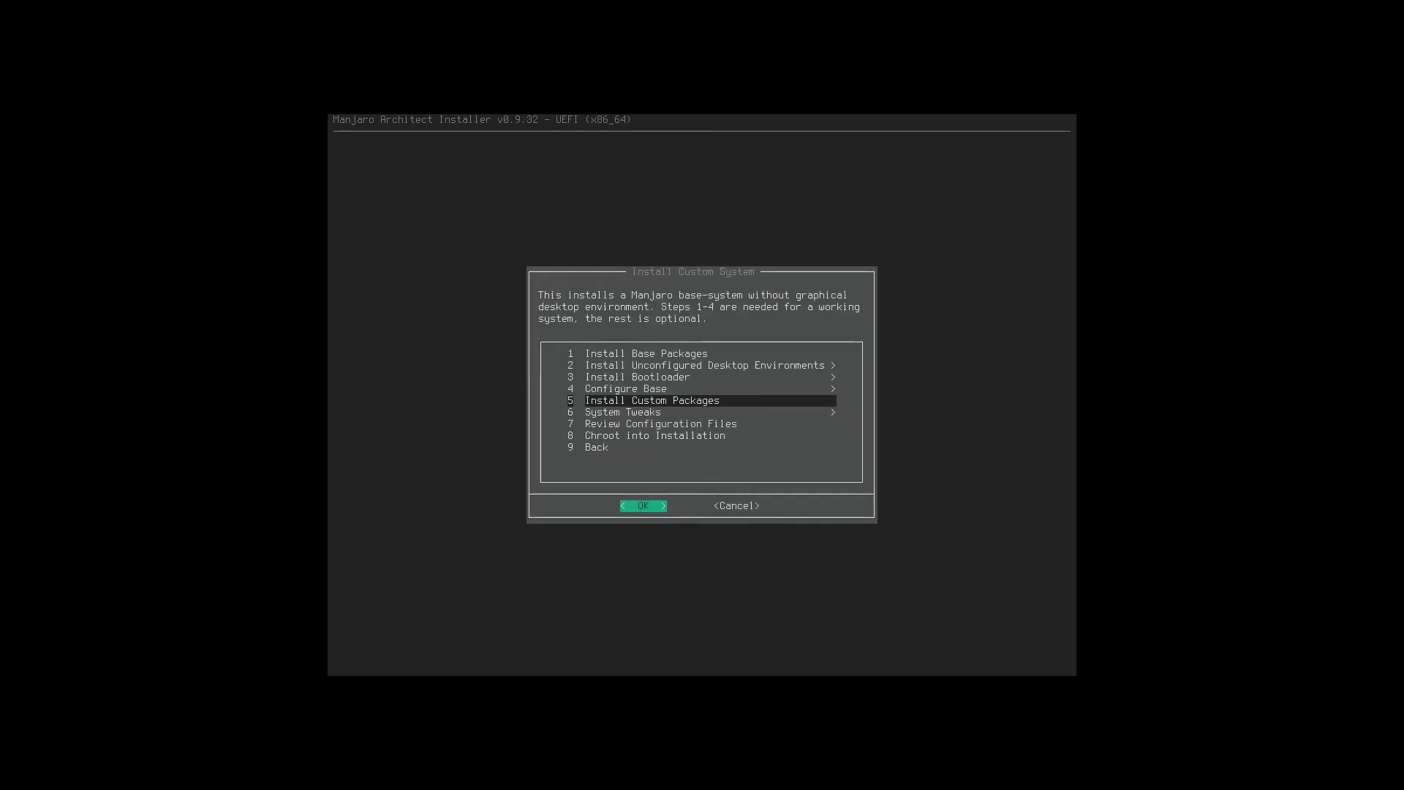
pyautogui.press('Return')
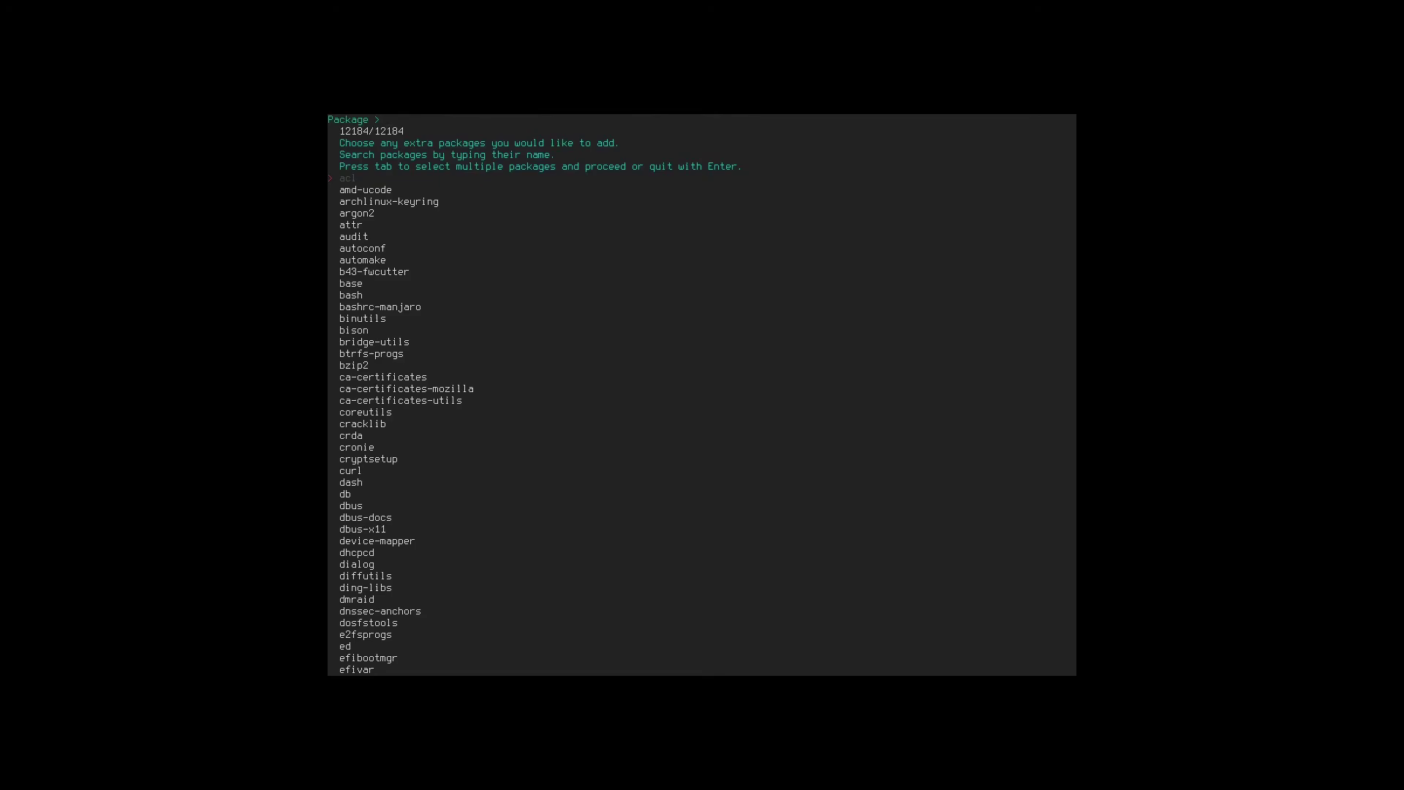
pyautogui.press('Return')
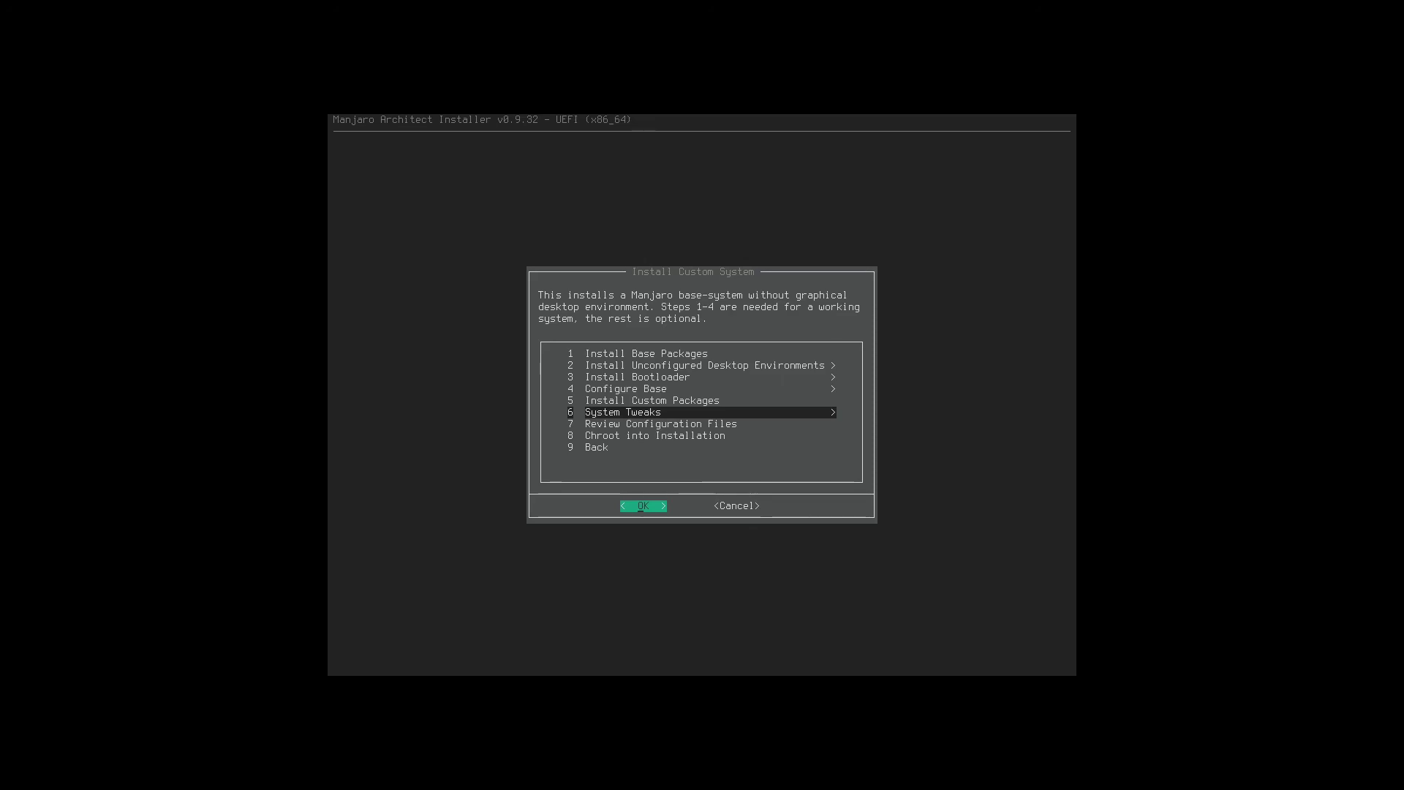
# Look through the System Tweaks options and leave without changes.
pyautogui.press('Return')
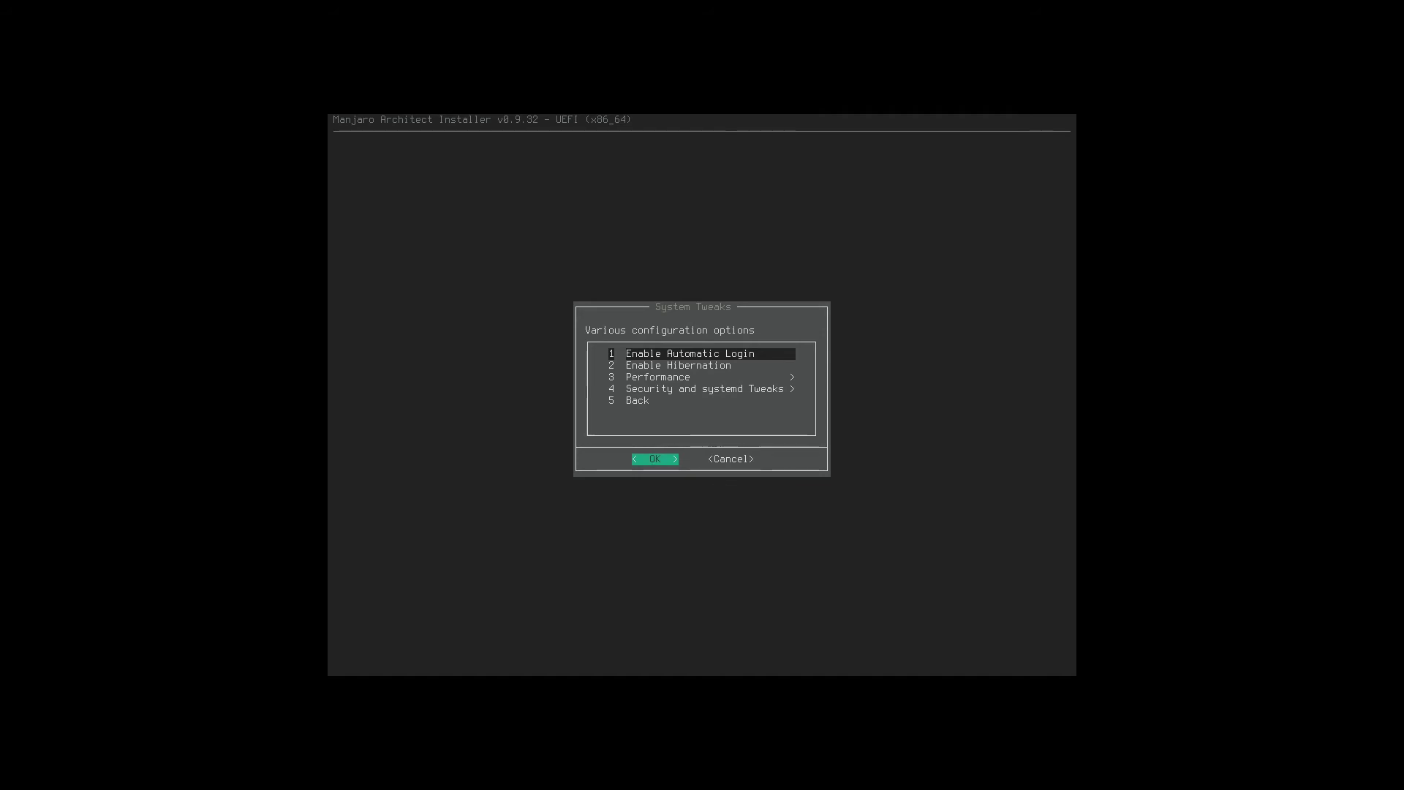
pyautogui.press('Down')
pyautogui.press('Down')
pyautogui.press('Down')
pyautogui.press('Down')
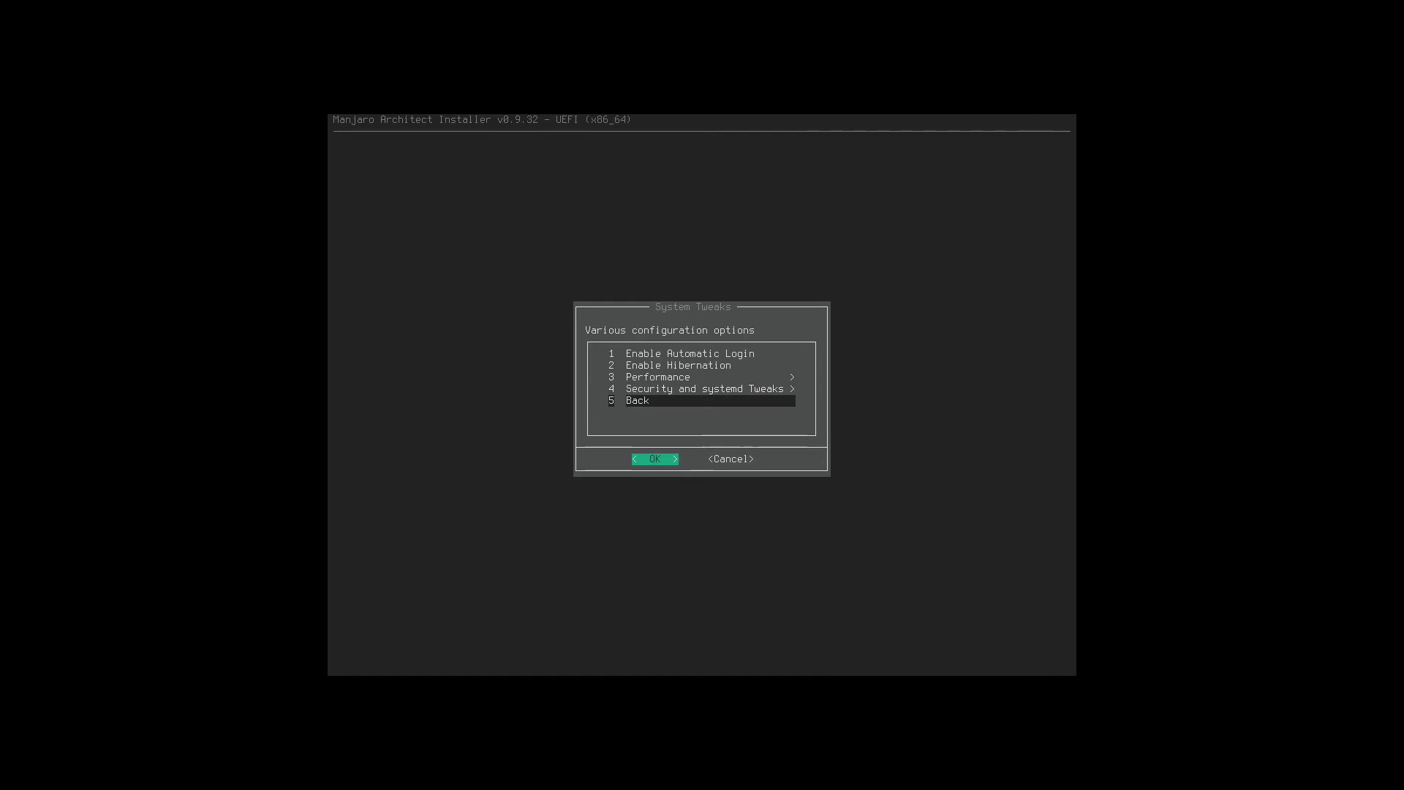
pyautogui.press('Return')
# Browse the configuration files under Review Configuration Files unchanged, then return to the Main Menu.
pyautogui.press('Down')
pyautogui.press('Down')
pyautogui.press('Down')
pyautogui.press('Down')
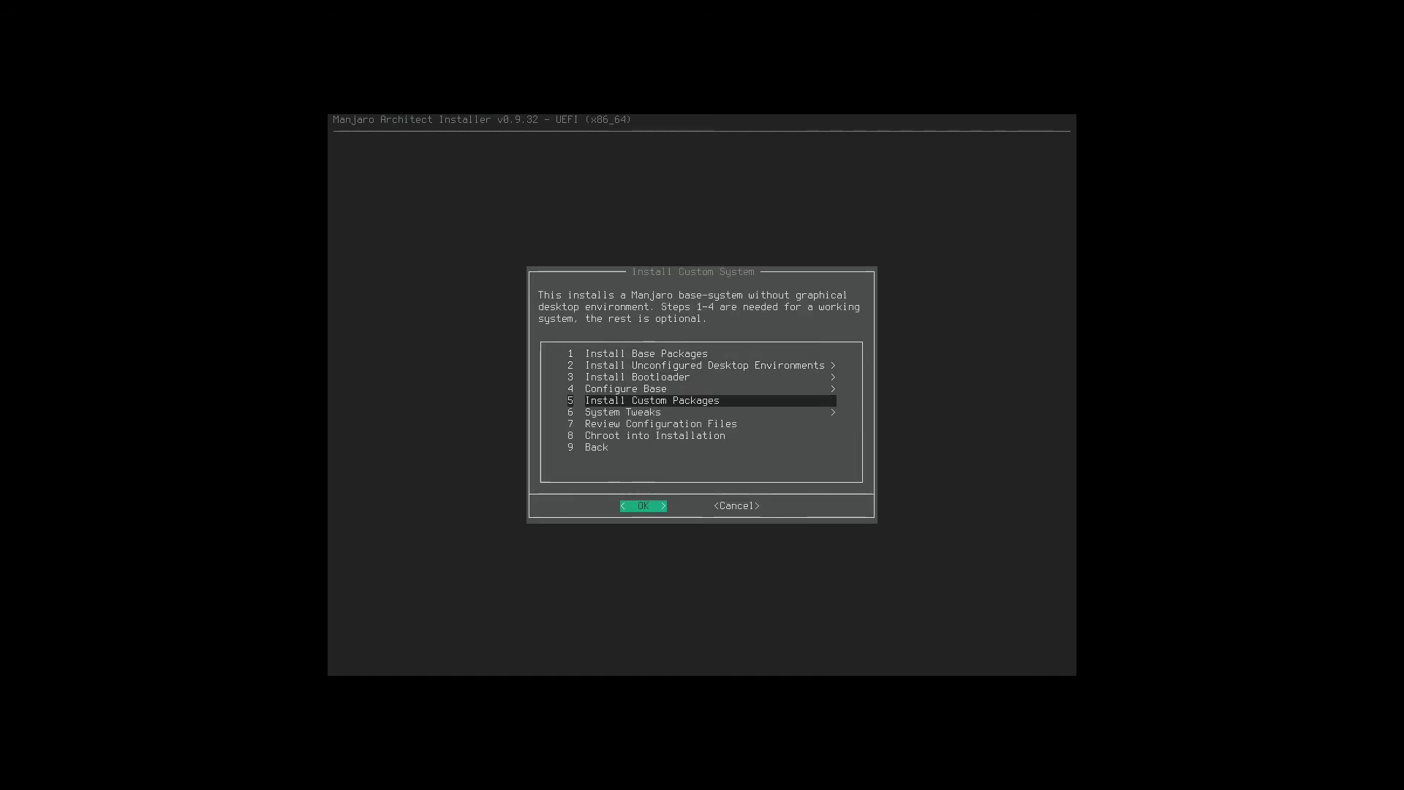
pyautogui.press('Down')
pyautogui.press('Down')
pyautogui.press('Return')
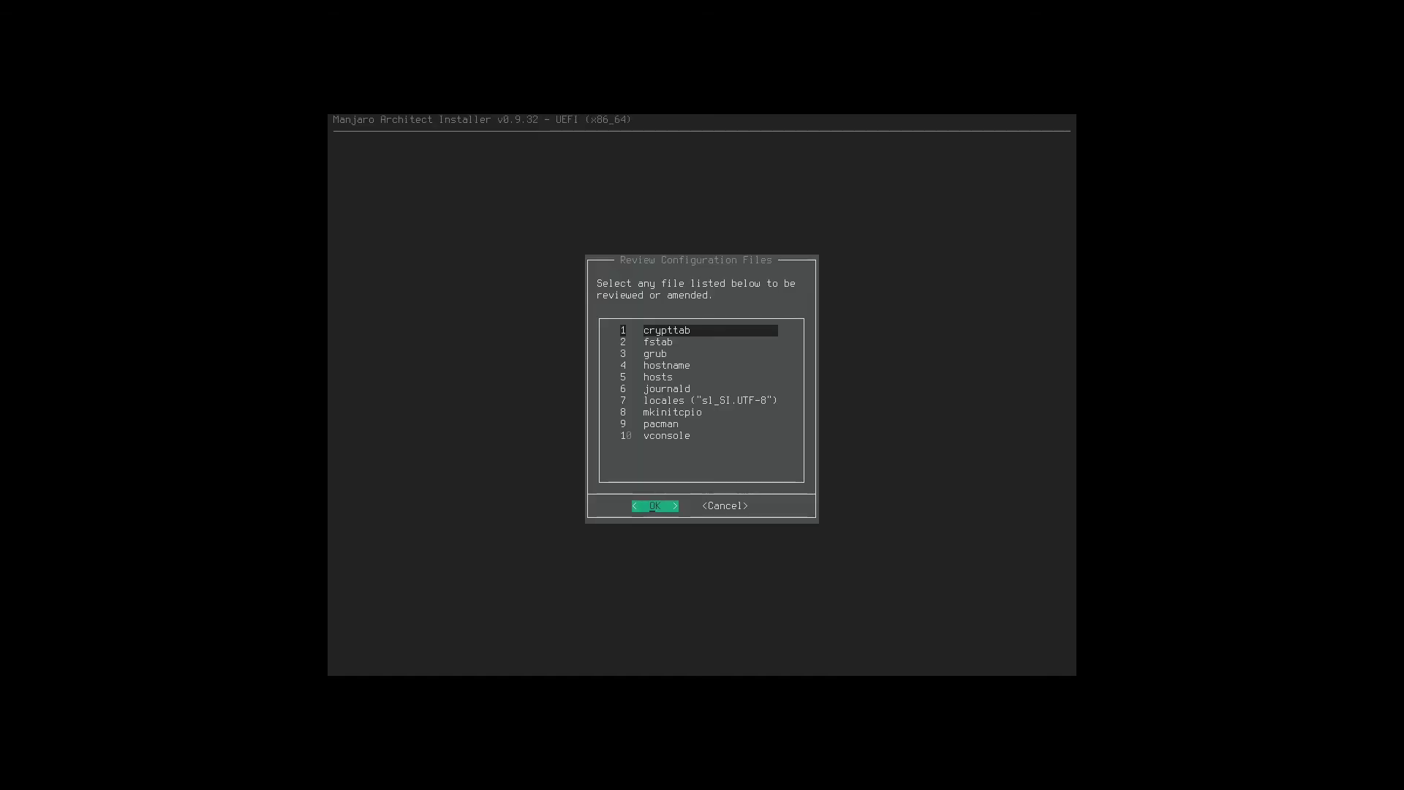
pyautogui.press('Down')
pyautogui.press('Down')
pyautogui.press('Down')
pyautogui.press('Down')
pyautogui.press('Down')
pyautogui.press('Down')
pyautogui.press('Down')
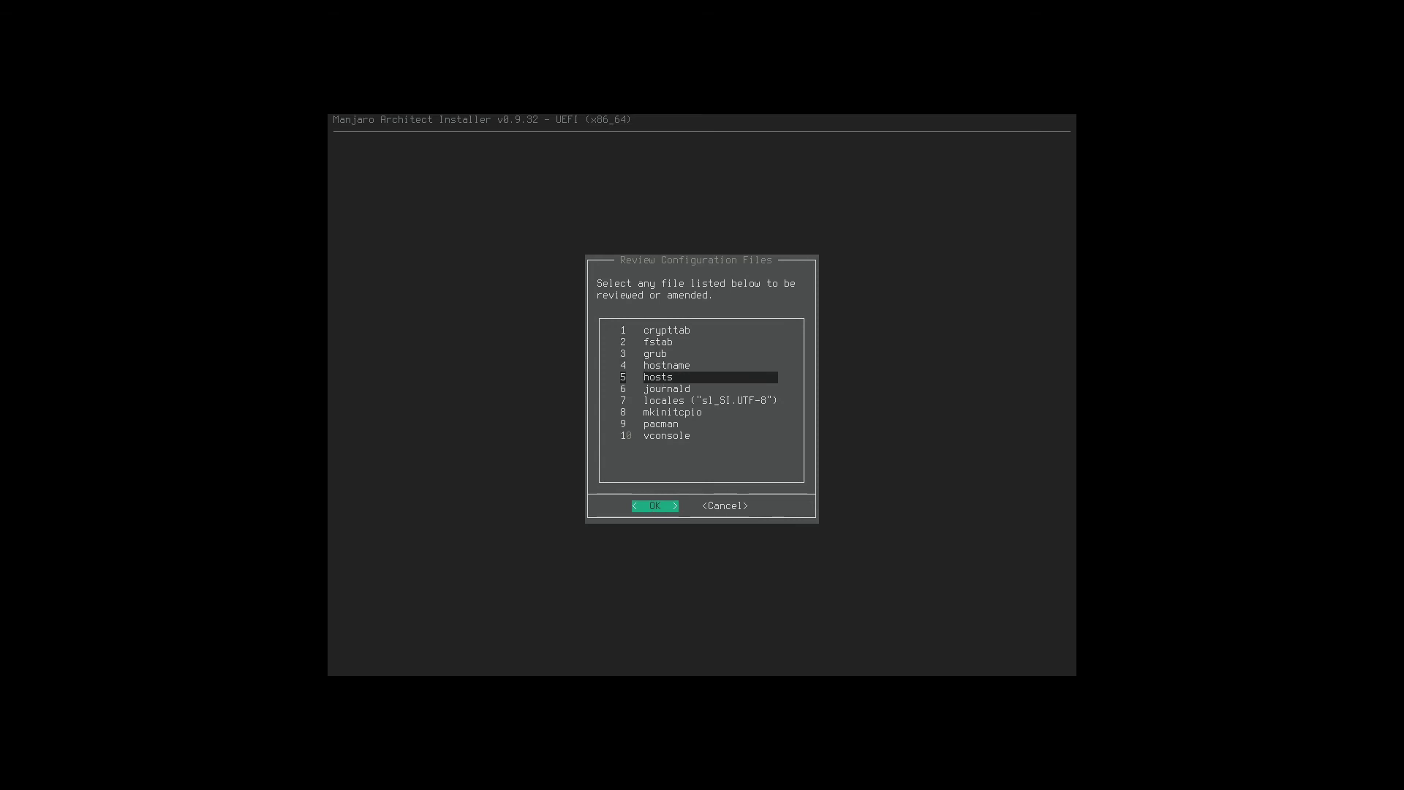
pyautogui.press('Down')
pyautogui.press('Tab')
pyautogui.press('Return')
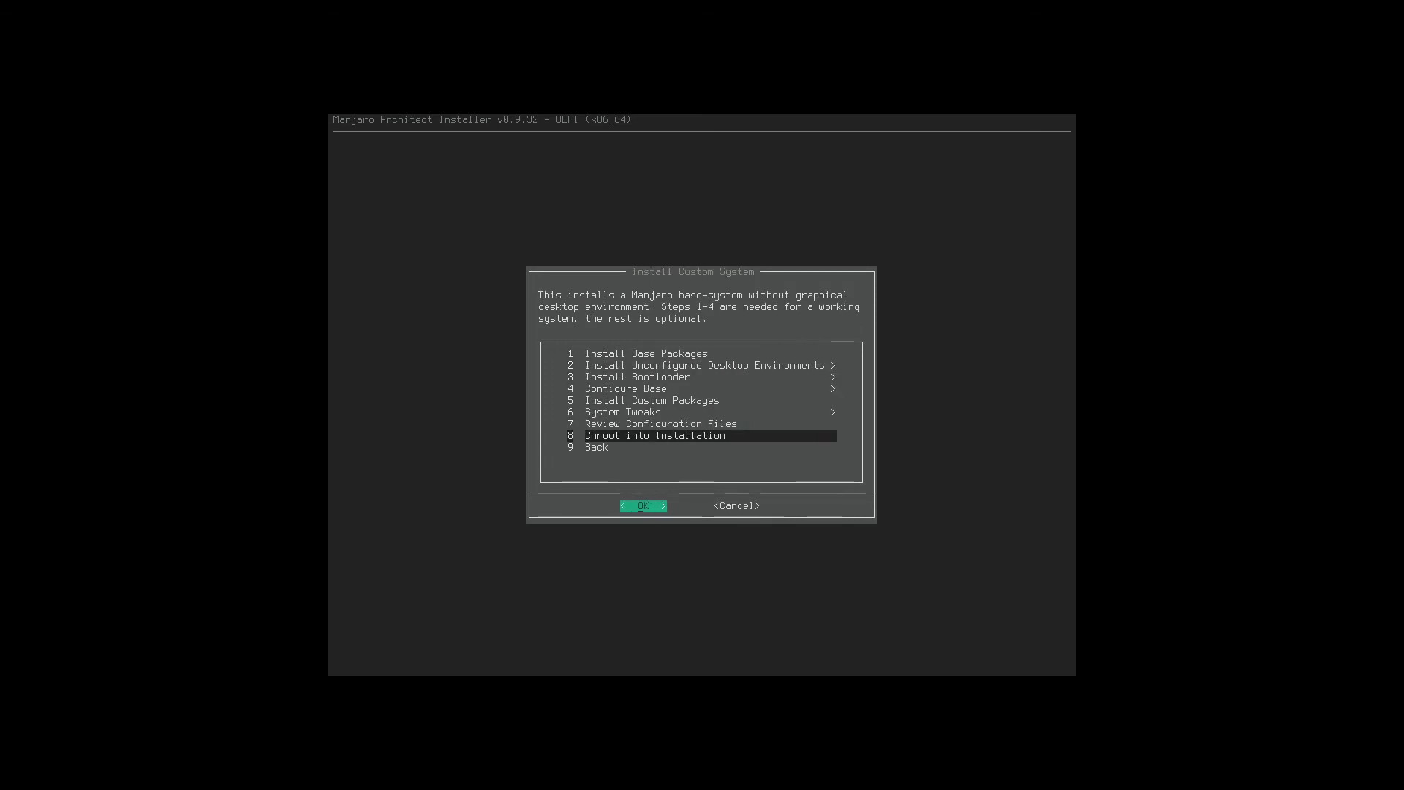
pyautogui.press('Down')
pyautogui.press('Return')
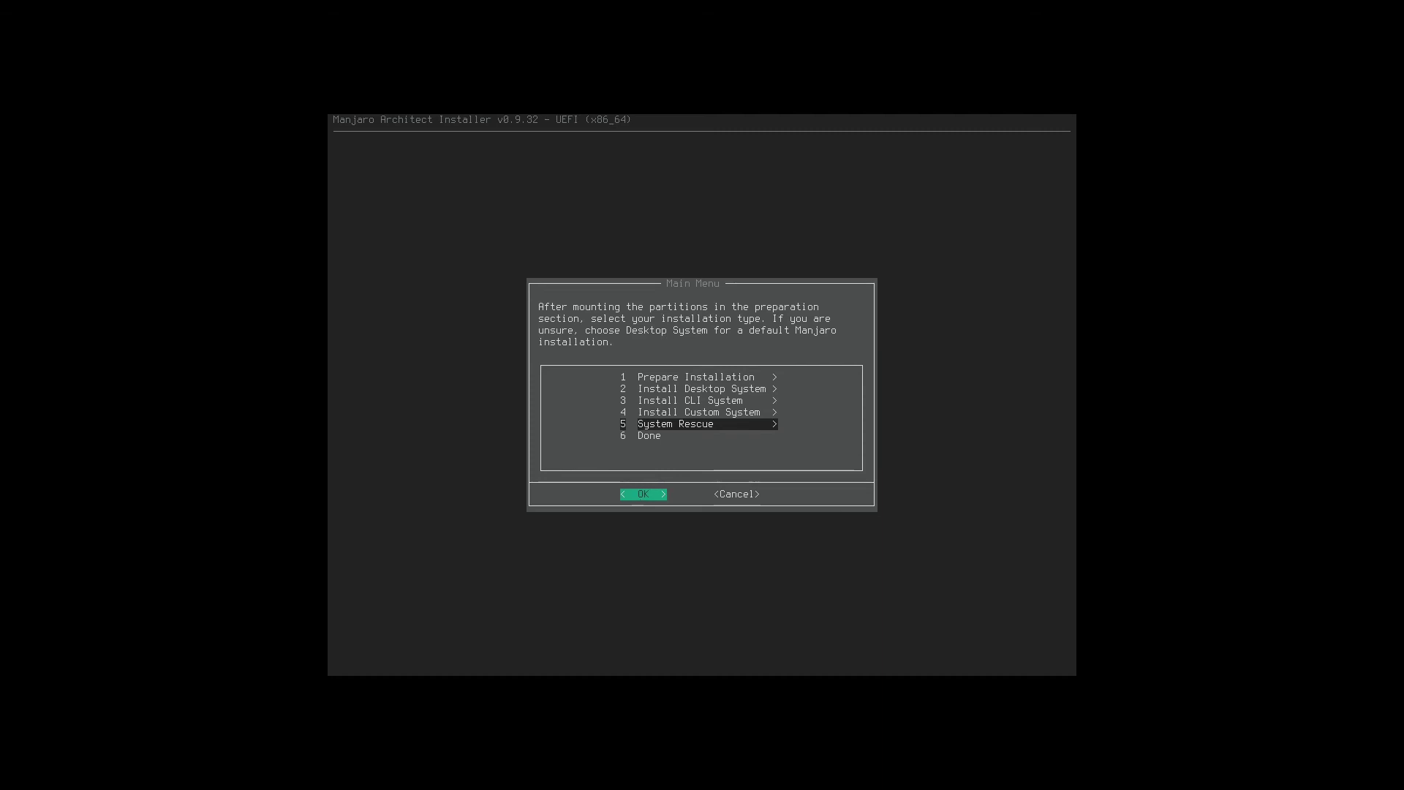
# Select Done, close the installer, and save the installation log to the new system.
pyautogui.press('Down')
pyautogui.press('Tab')
pyautogui.press('Tab')
pyautogui.press('Return')
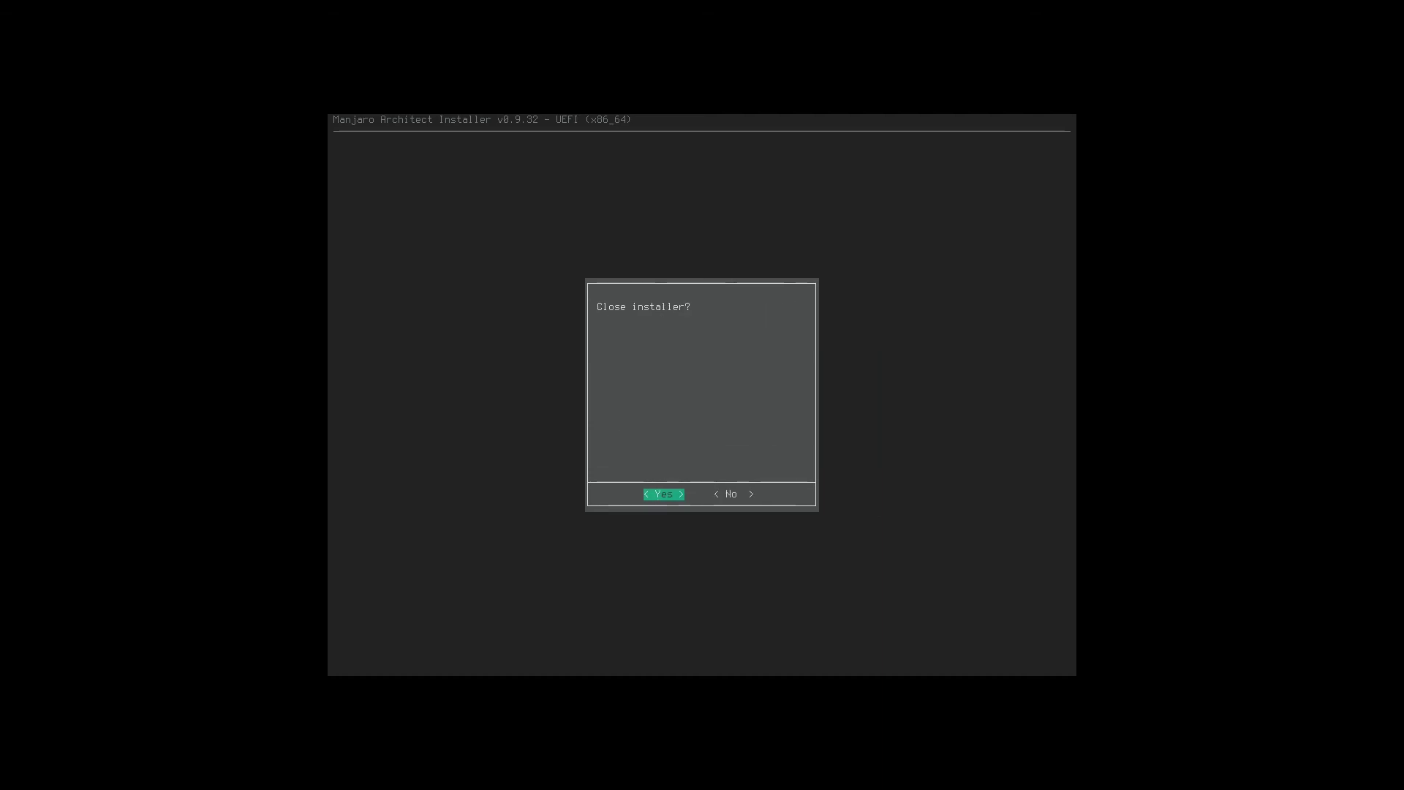
pyautogui.press('Return')
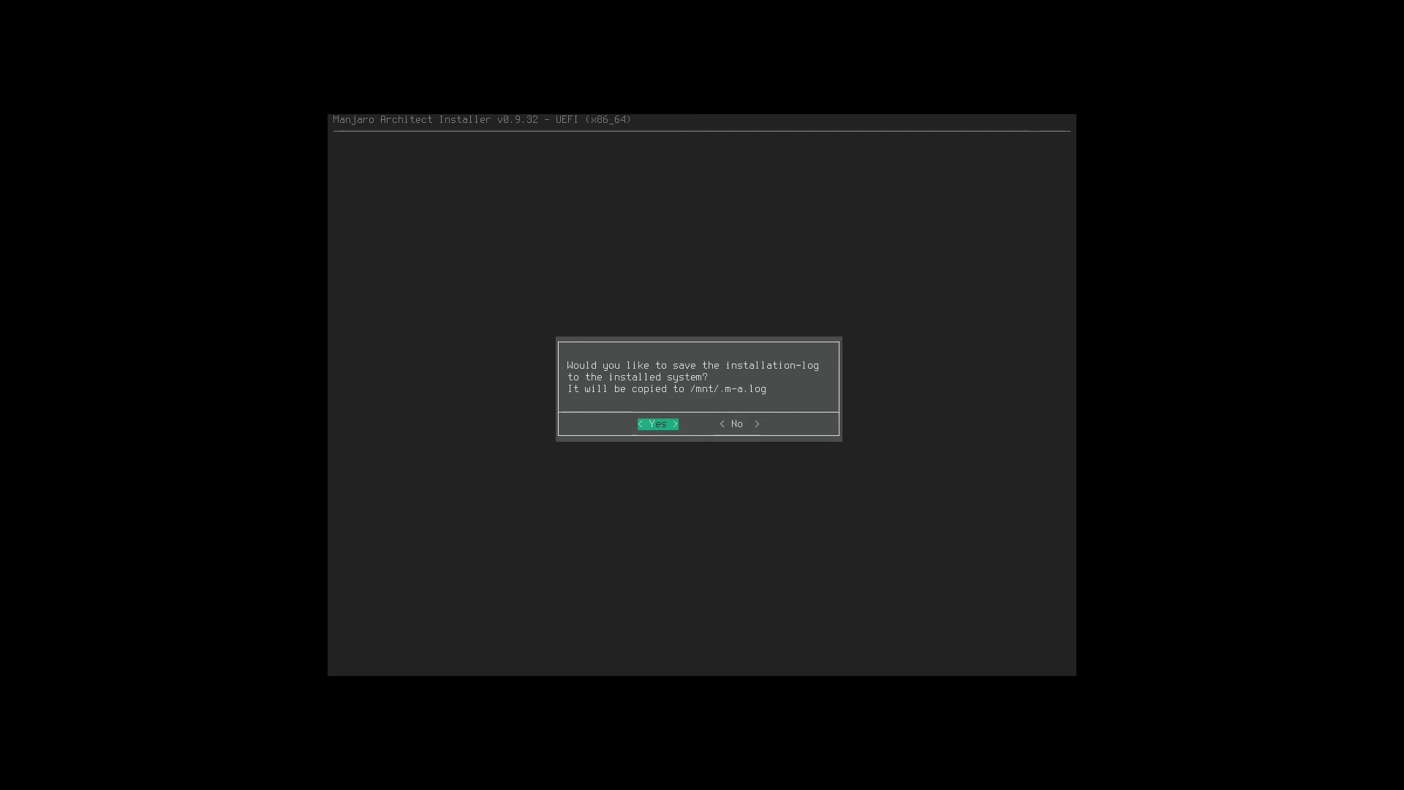
pyautogui.press('Return')
# Run the reboot command at the shell prompt.
pyautogui.write('re')
pyautogui.press('BackSpace')
pyautogui.press('BackSpace')
pyautogui.write('reboot')
pyautogui.press('Return')
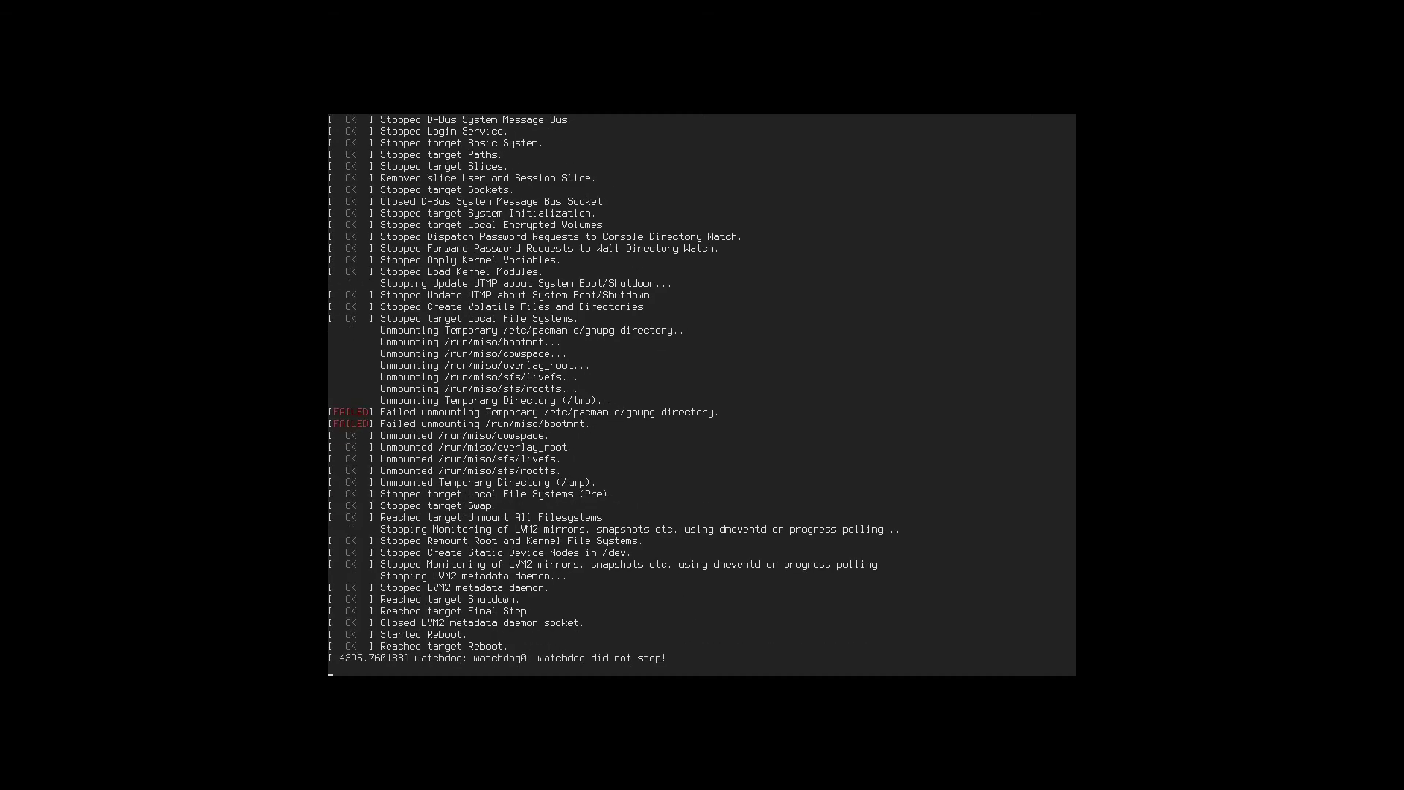